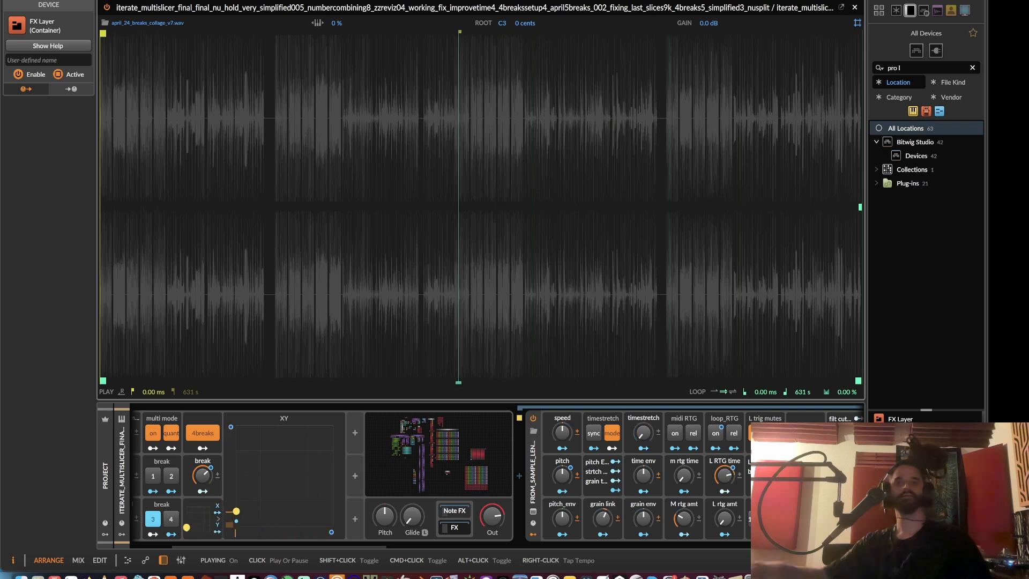
- Play the project to audition the sliced breaks and stop playback at the end
{"action": "key", "text": "space"}
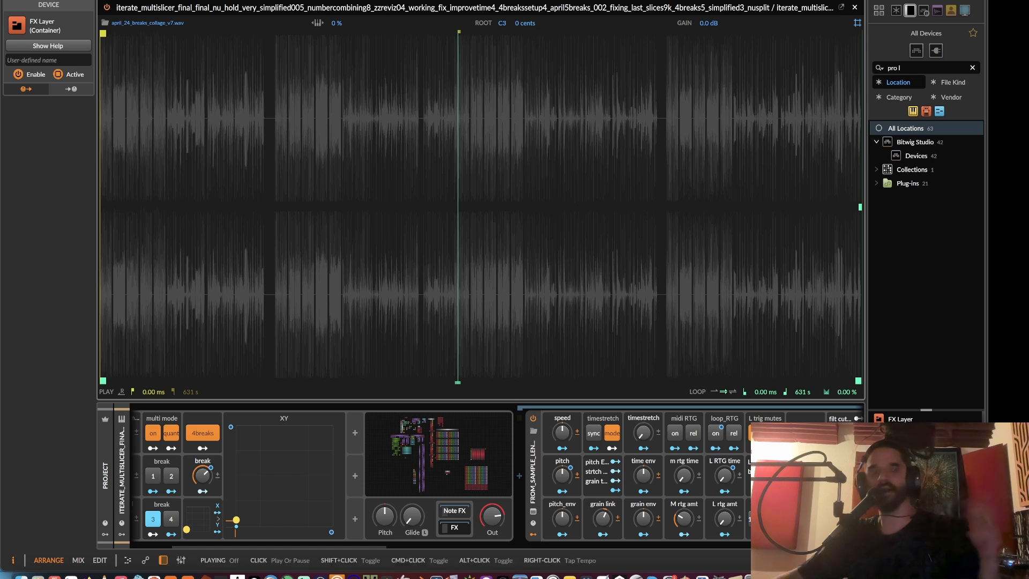
{"action": "key", "text": "space"}
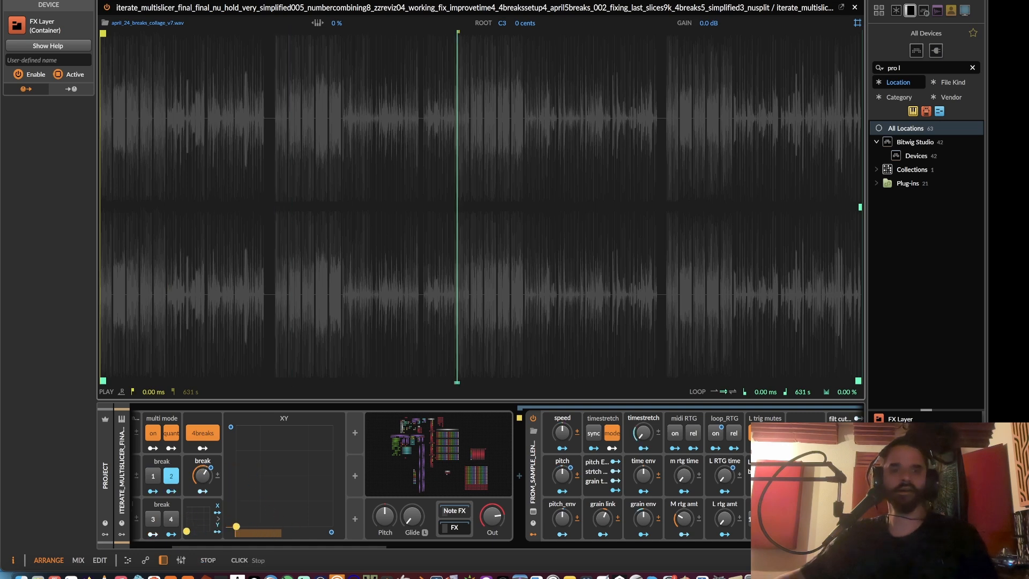
{"action": "key", "text": "space"}
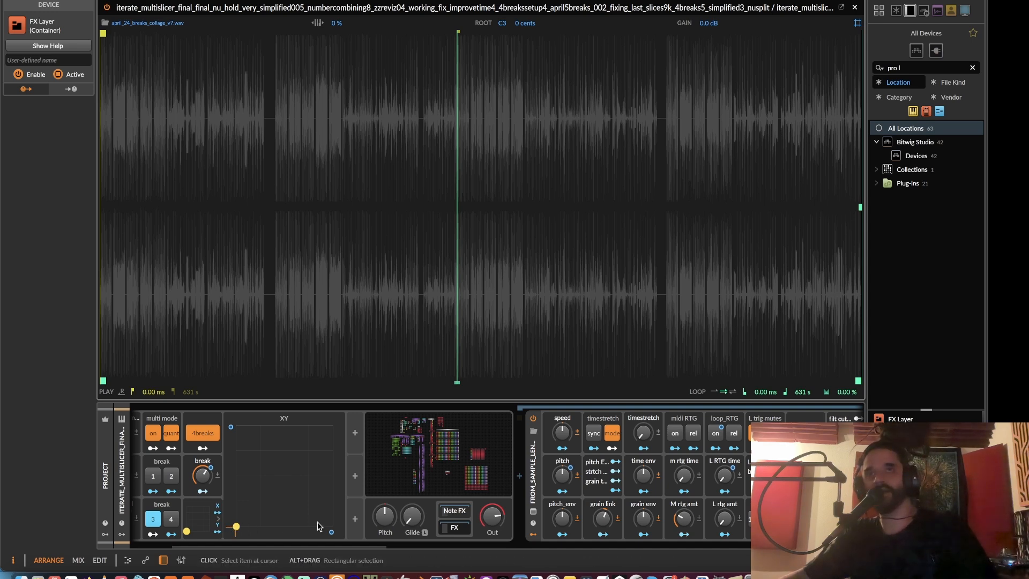
- Expand the 1-8 p_lox step modulator of the sampler and examine it together with the p_lock knob
{"action": "left_click_drag", "start_coordinate": [224, 546], "coordinate": [357, 542]}
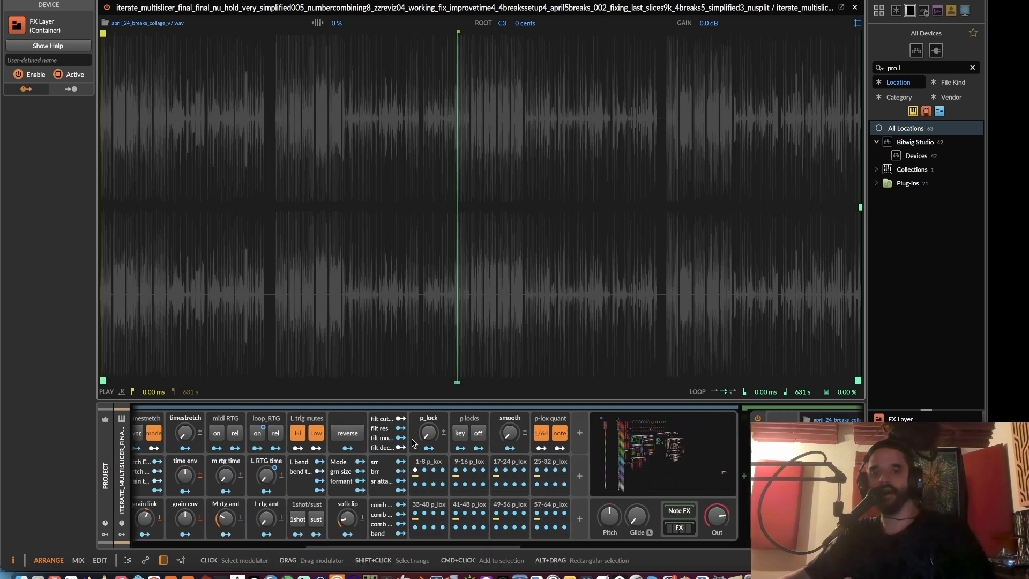
{"action": "left_click", "coordinate": [418, 465]}
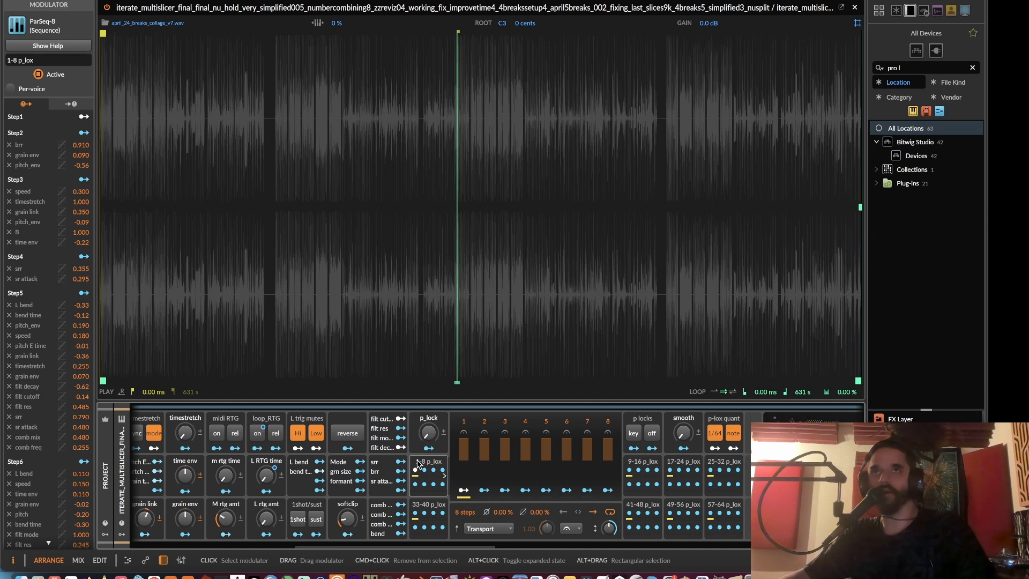
{"action": "mouse_move", "coordinate": [429, 437]}
{"action": "left_mouse_down"}
{"action": "mouse_move", "coordinate": [428, 377]}
{"action": "mouse_move", "coordinate": [426, 433]}
{"action": "left_mouse_up"}
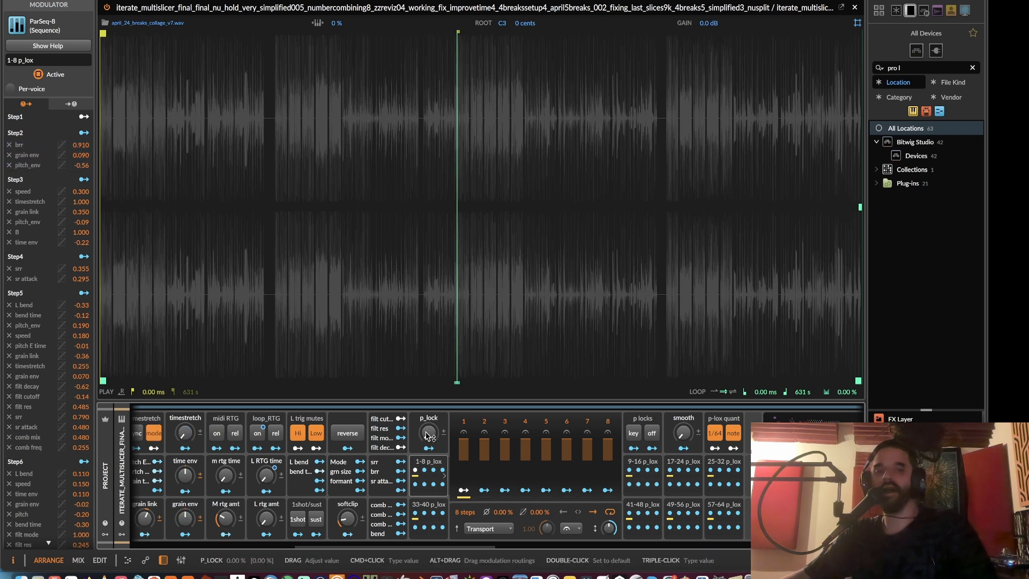
{"action": "mouse_move", "coordinate": [429, 434]}
{"action": "left_mouse_down"}
{"action": "mouse_move", "coordinate": [428, 379]}
{"action": "mouse_move", "coordinate": [427, 435]}
{"action": "left_mouse_up"}
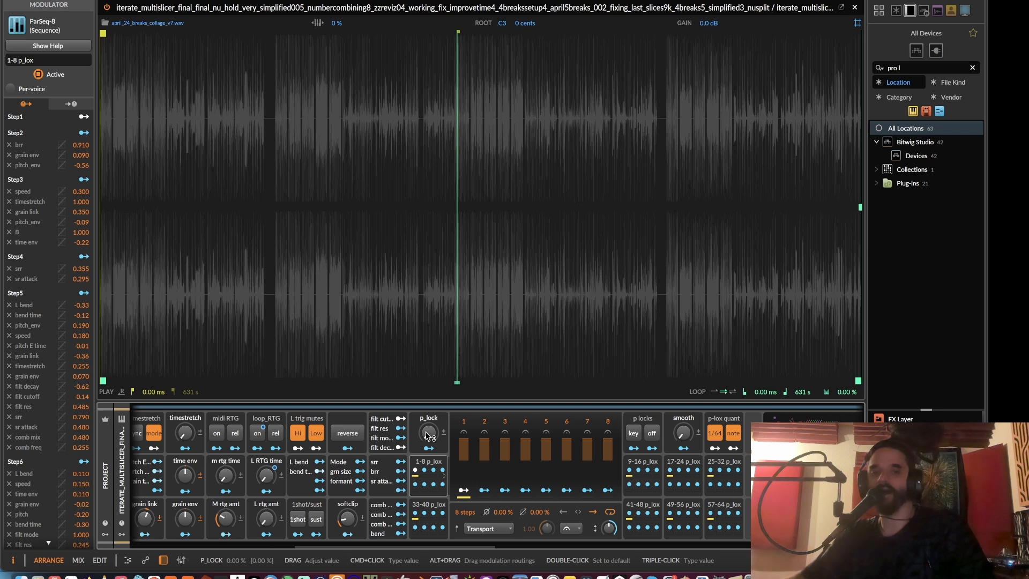
- Examine the multislicer's hold, break and XY controls and the sampler's timestretch, loop and p_lox modulators
{"action": "left_click_drag", "start_coordinate": [492, 547], "coordinate": [330, 546]}
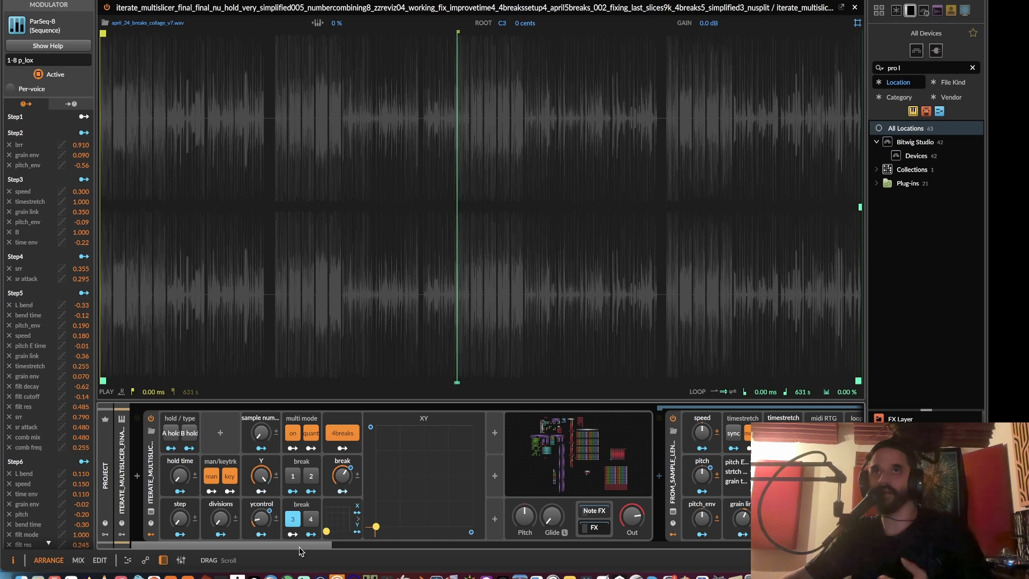
{"action": "left_click_drag", "start_coordinate": [300, 546], "coordinate": [520, 531]}
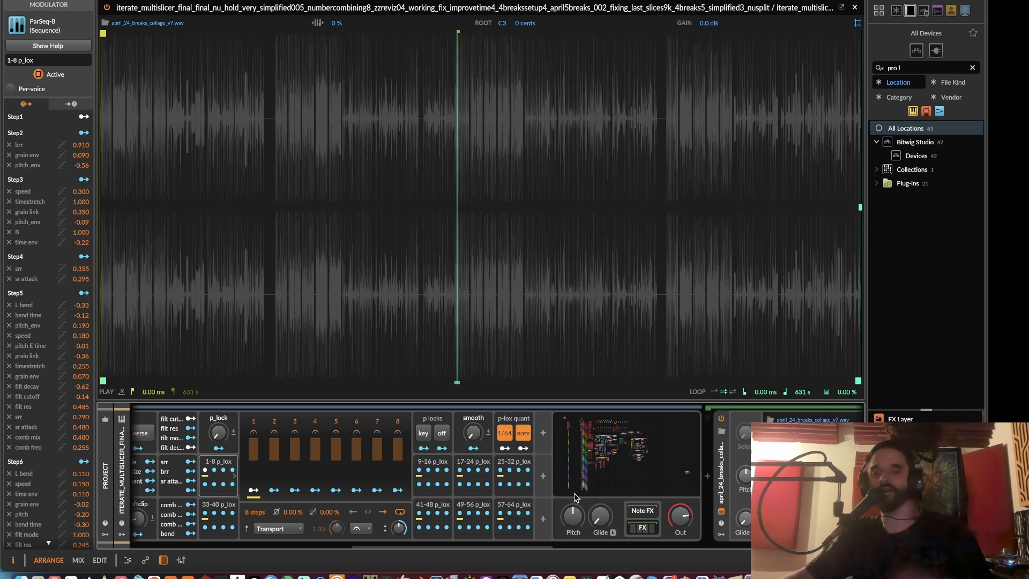
{"action": "scroll", "coordinate": [203, 538], "scroll_direction": "left", "scroll_amount": 10}
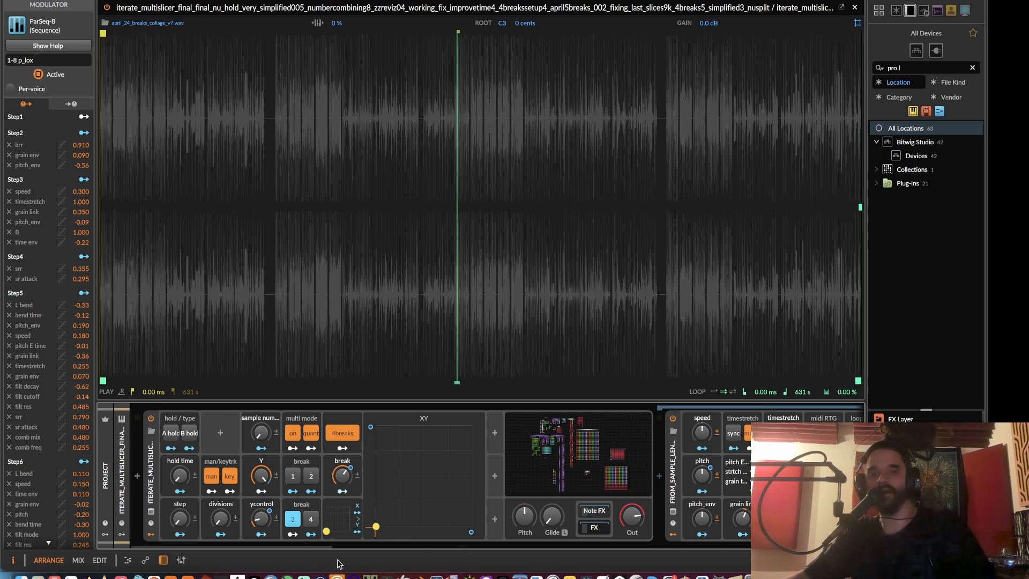
{"action": "left_click_drag", "start_coordinate": [318, 547], "coordinate": [497, 546]}
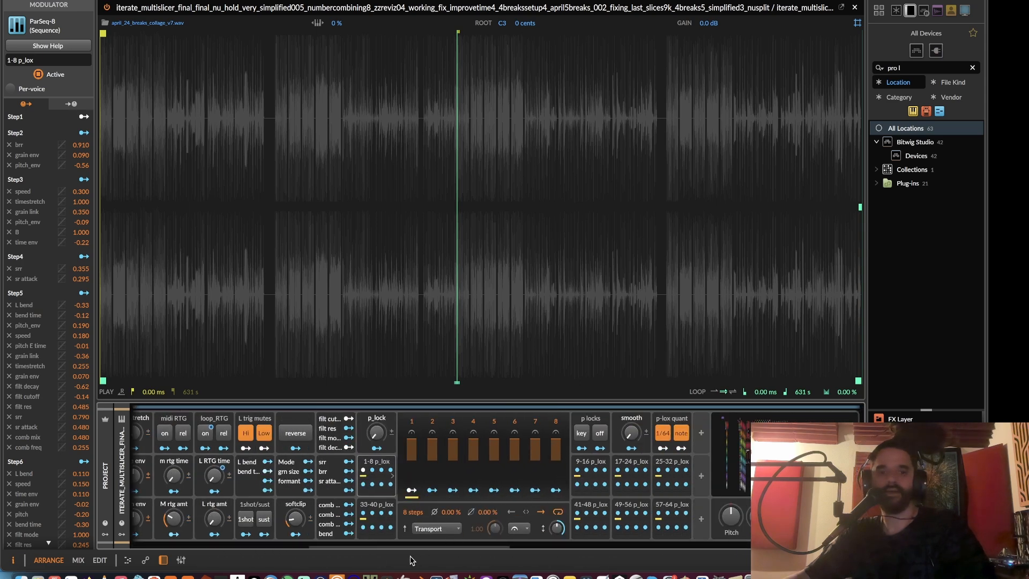
{"action": "left_click_drag", "start_coordinate": [417, 547], "coordinate": [238, 547]}
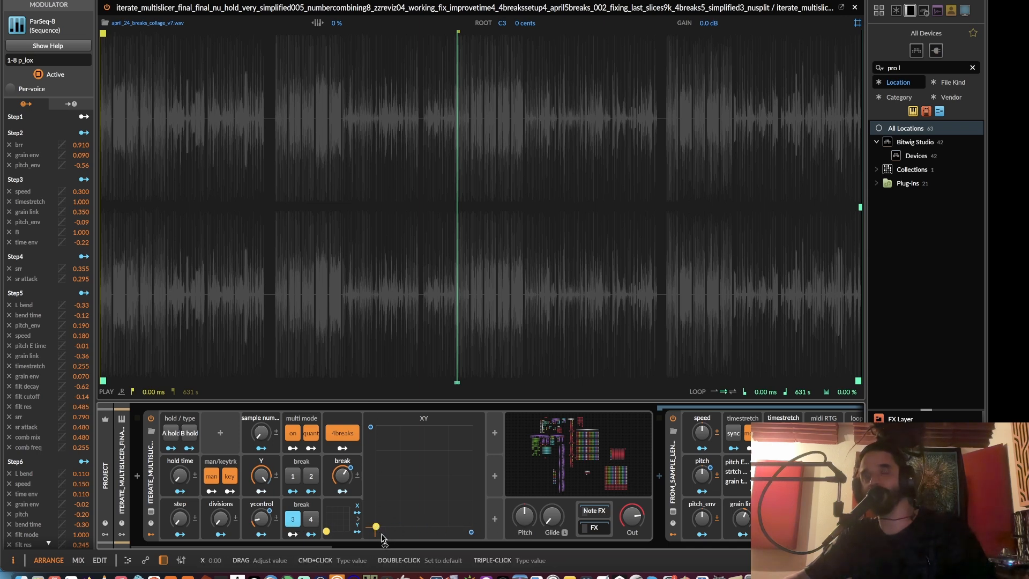
{"action": "left_click_drag", "start_coordinate": [284, 545], "coordinate": [290, 547]}
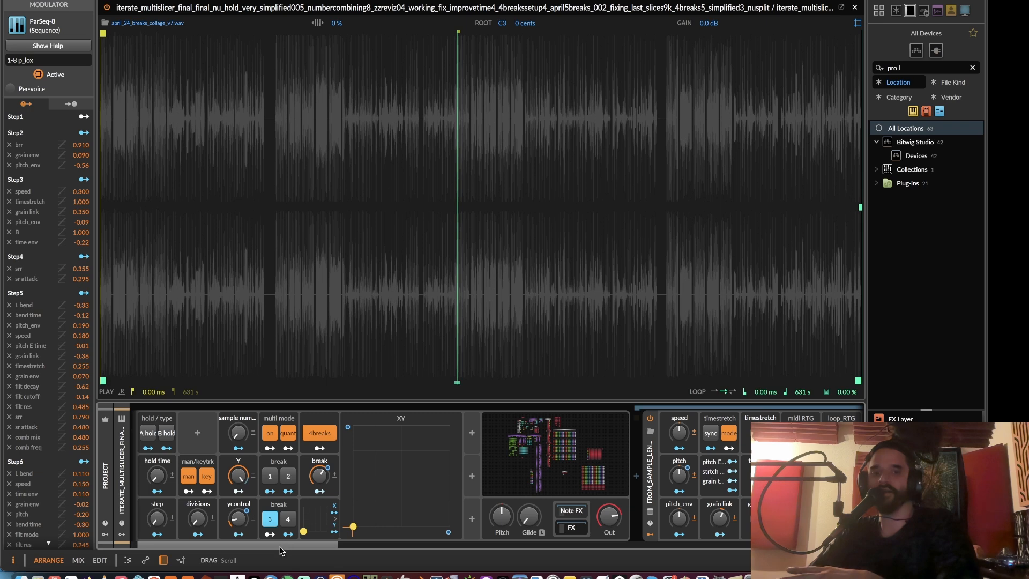
{"action": "left_click_drag", "start_coordinate": [280, 551], "coordinate": [340, 554]}
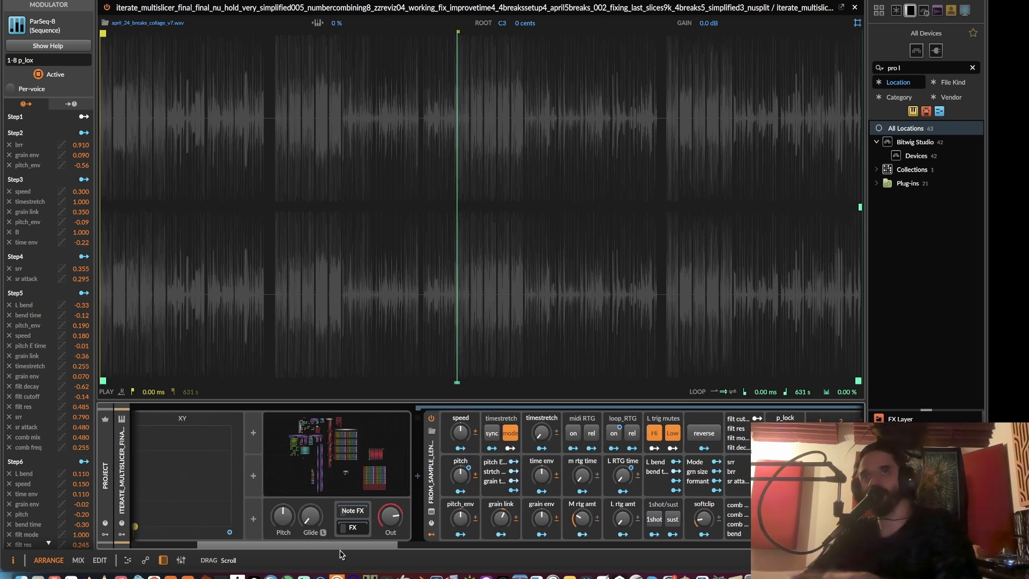
{"action": "mouse_move", "coordinate": [340, 554]}
{"action": "left_mouse_down"}
{"action": "mouse_move", "coordinate": [490, 558]}
{"action": "mouse_move", "coordinate": [343, 547]}
{"action": "mouse_move", "coordinate": [338, 536]}
{"action": "left_mouse_up"}
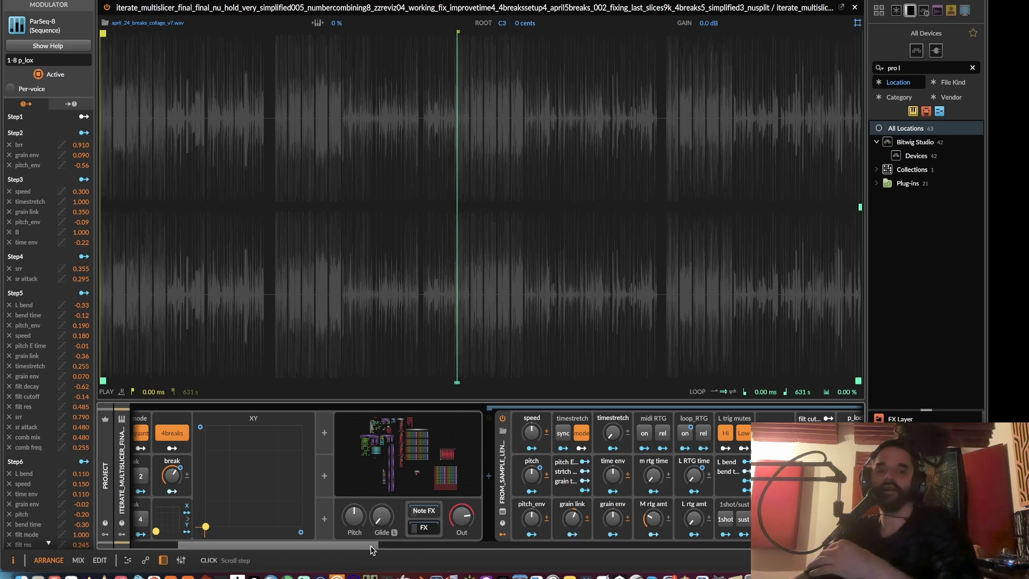
{"action": "left_click_drag", "start_coordinate": [372, 549], "coordinate": [311, 542]}
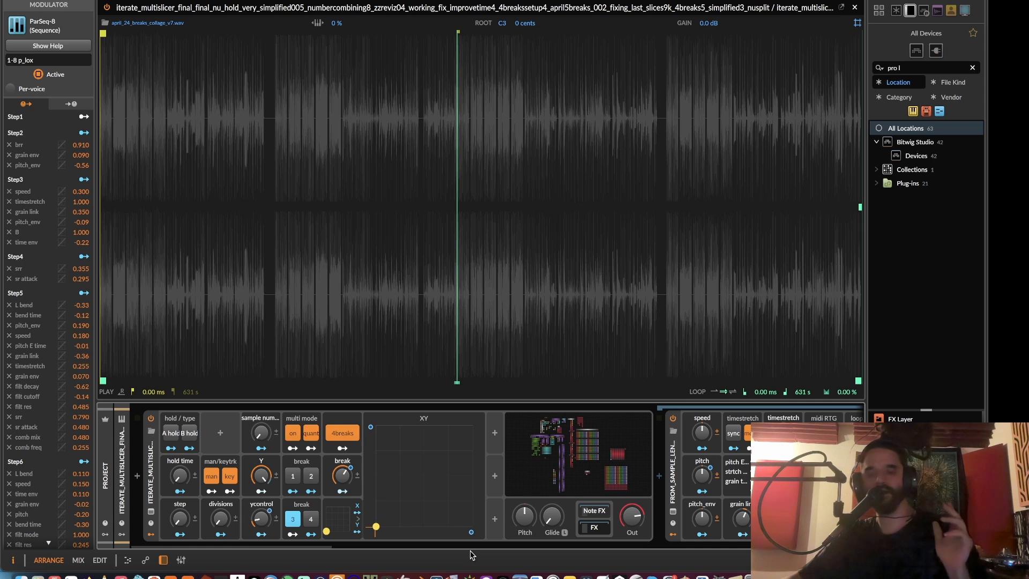
- Close the expanded sampler waveform editor and show the automation lanes of the multislicer track
{"action": "left_click", "coordinate": [856, 11]}
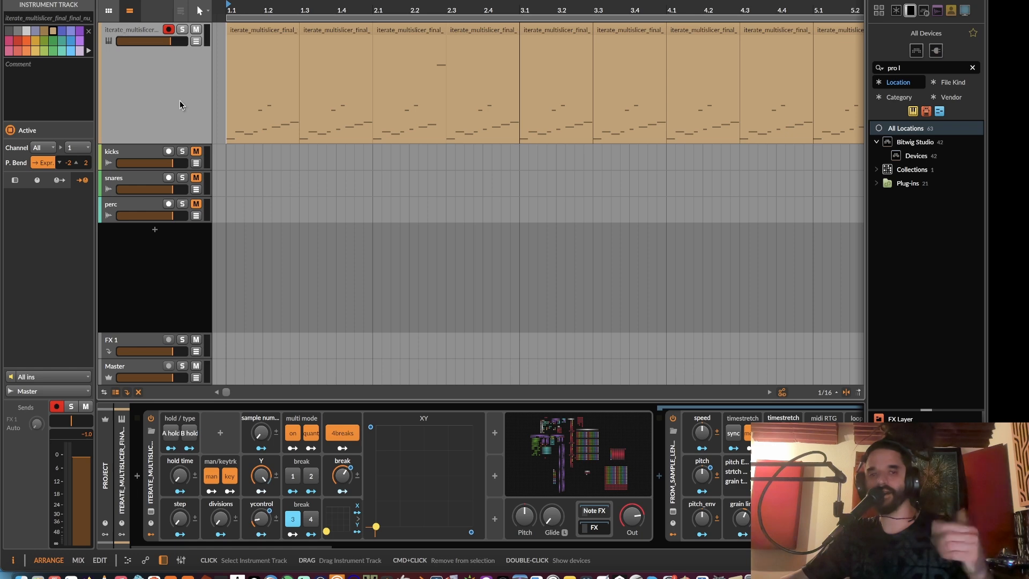
{"action": "left_click", "coordinate": [200, 43]}
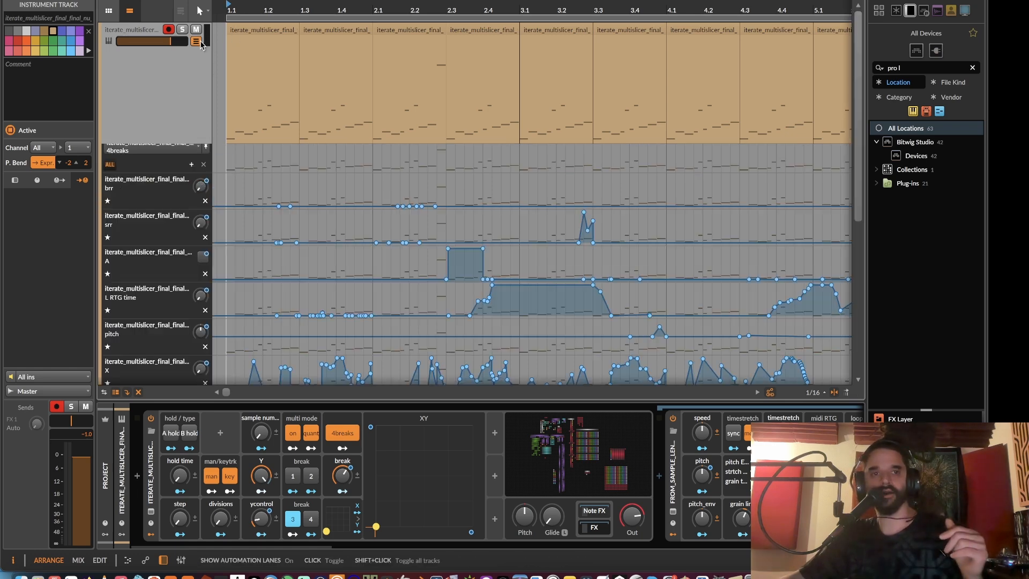
{"action": "left_click", "coordinate": [196, 41]}
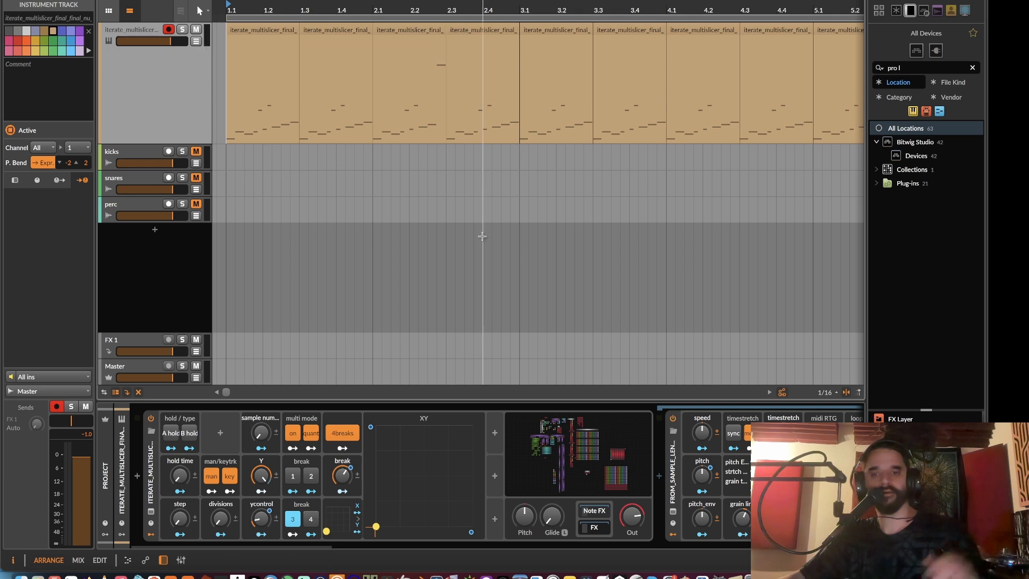
{"action": "left_click", "coordinate": [196, 43]}
{"action": "scroll", "coordinate": [231, 191], "scroll_direction": "down", "scroll_amount": 1}
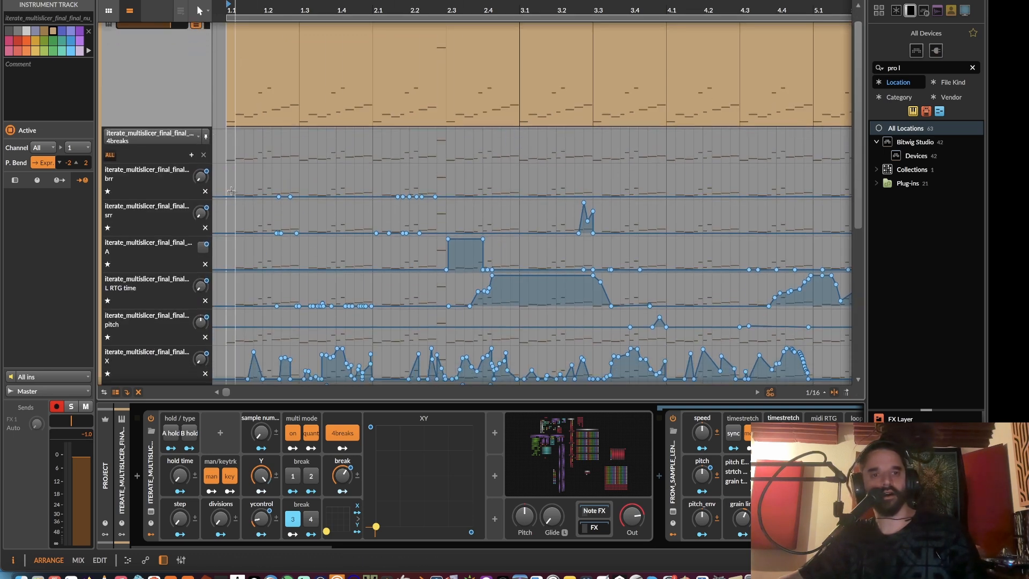
{"action": "scroll", "coordinate": [231, 190], "scroll_direction": "down", "scroll_amount": 5}
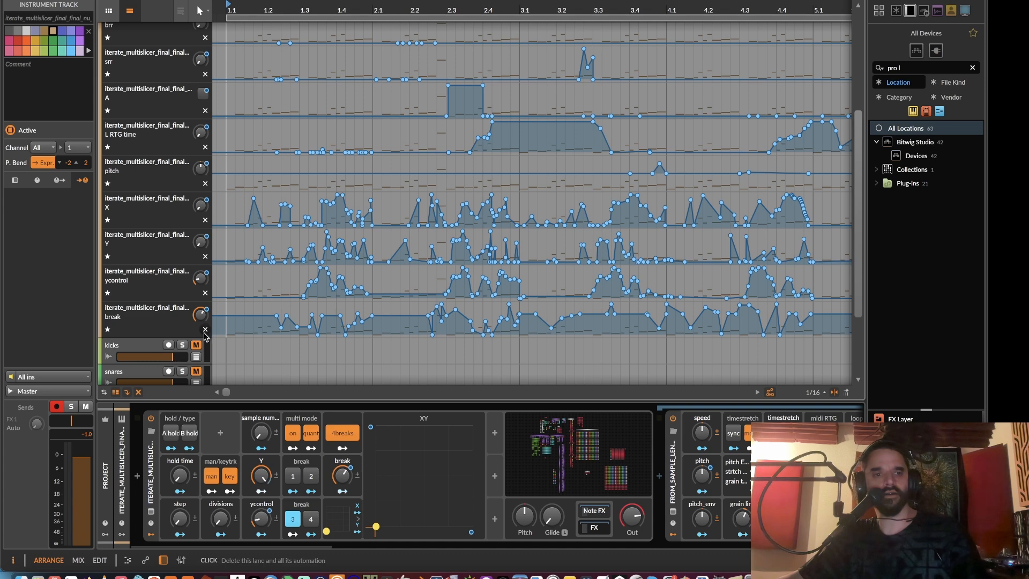
- Delete the break, ycontrol, Y, X, pitch, L RTG time, A, srr and brr automation lanes from the multislicer track
{"action": "left_click", "coordinate": [205, 330]}
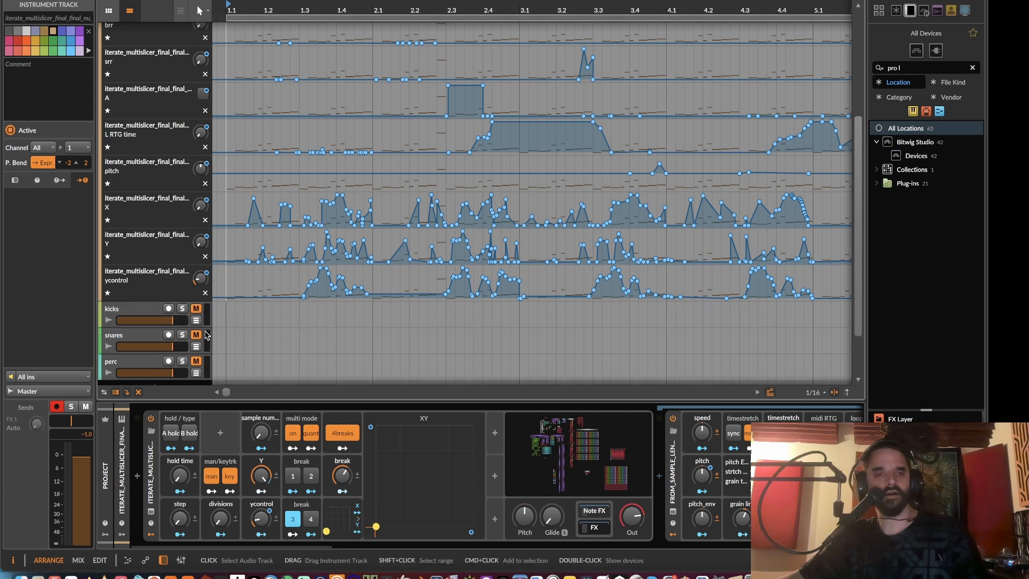
{"action": "left_click", "coordinate": [205, 293]}
{"action": "left_click", "coordinate": [206, 256]}
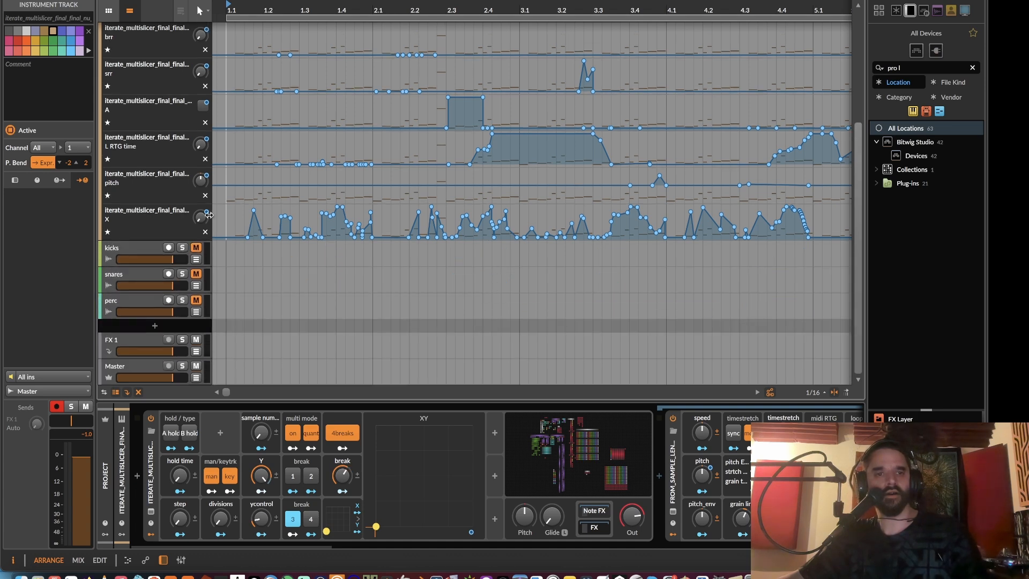
{"action": "left_click", "coordinate": [205, 220]}
{"action": "left_click", "coordinate": [206, 231]}
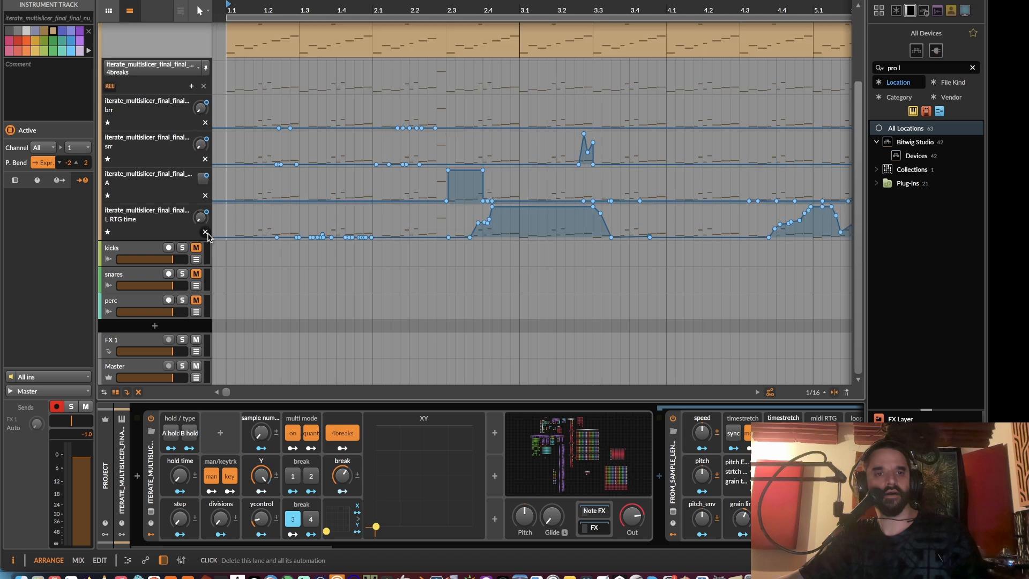
{"action": "left_click", "coordinate": [206, 232]}
{"action": "left_click", "coordinate": [205, 232]}
{"action": "left_click", "coordinate": [205, 232]}
{"action": "left_click", "coordinate": [206, 209]}
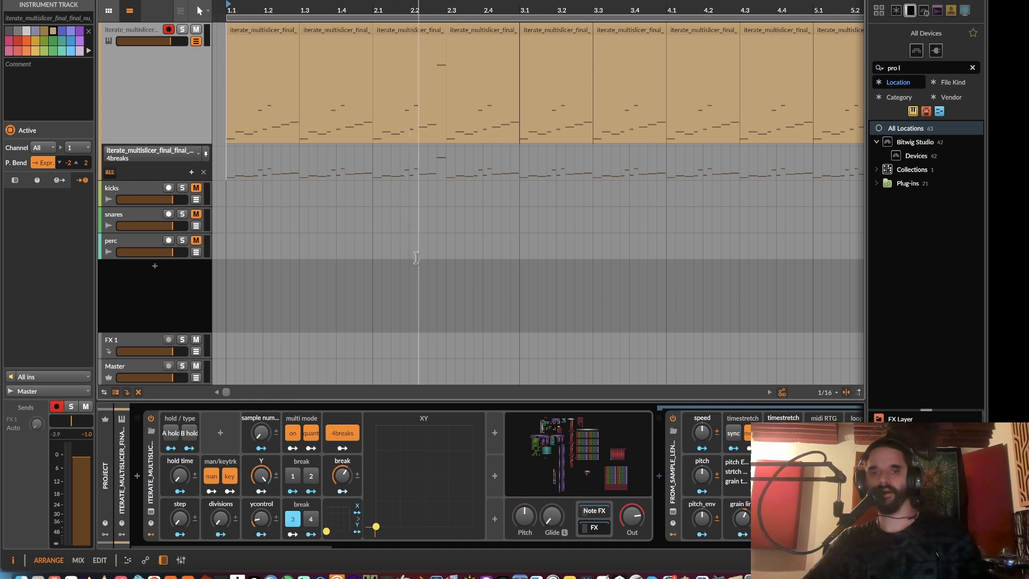
- Collapse the FX Layer container and open the multislicer's Poly Grid patch at its manual adjustments section
{"action": "left_click", "coordinate": [154, 462]}
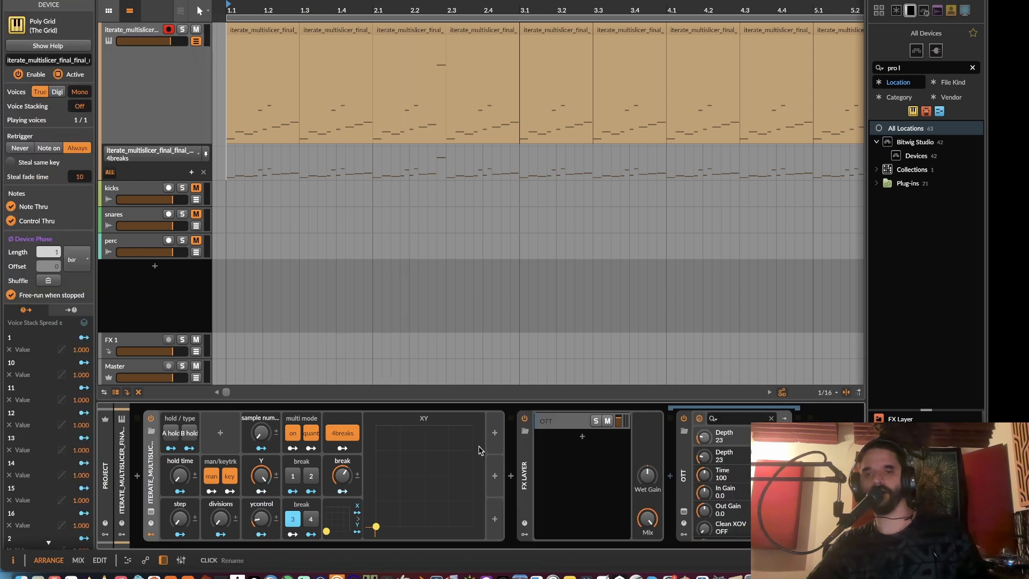
{"action": "double_click", "coordinate": [524, 465]}
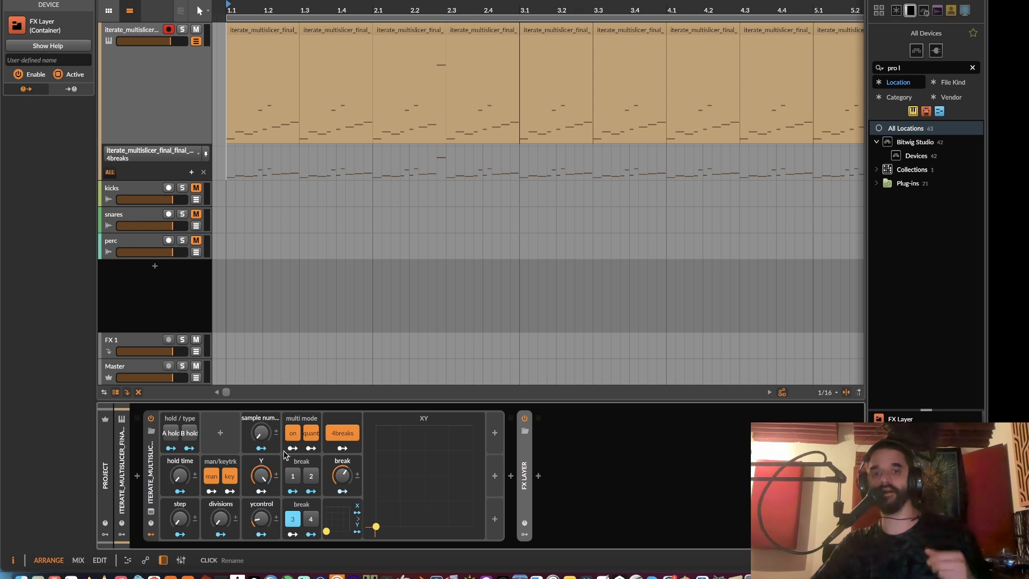
{"action": "left_click", "coordinate": [120, 489]}
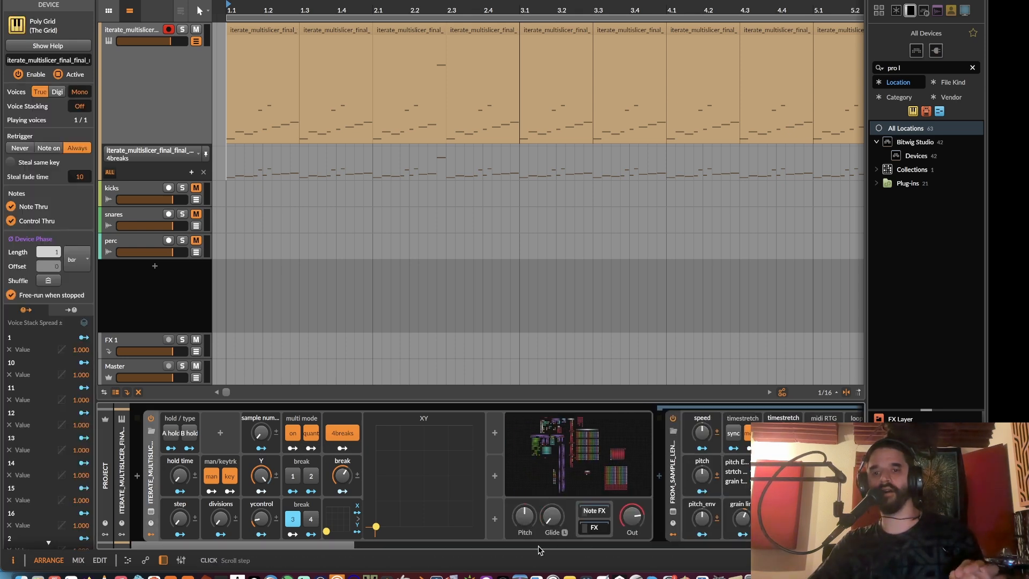
{"action": "mouse_move", "coordinate": [354, 548]}
{"action": "left_mouse_down"}
{"action": "mouse_move", "coordinate": [533, 559]}
{"action": "mouse_move", "coordinate": [335, 548]}
{"action": "left_mouse_up"}
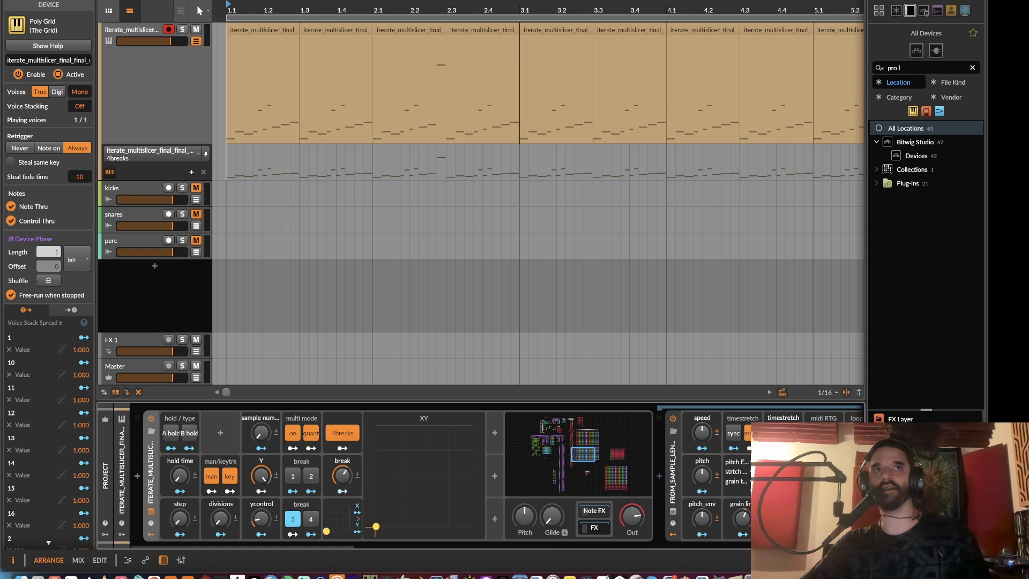
{"action": "left_click", "coordinate": [586, 437]}
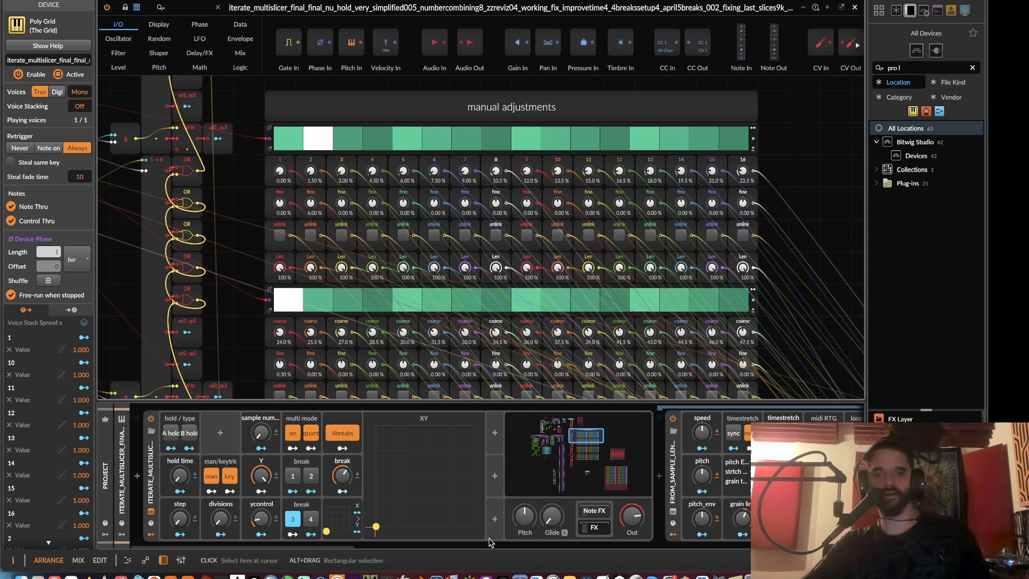
- Nudge the fine offset of slice 5 in the manual adjustments and check the slice on the sampler's waveform
{"action": "left_click_drag", "start_coordinate": [337, 548], "coordinate": [718, 551]}
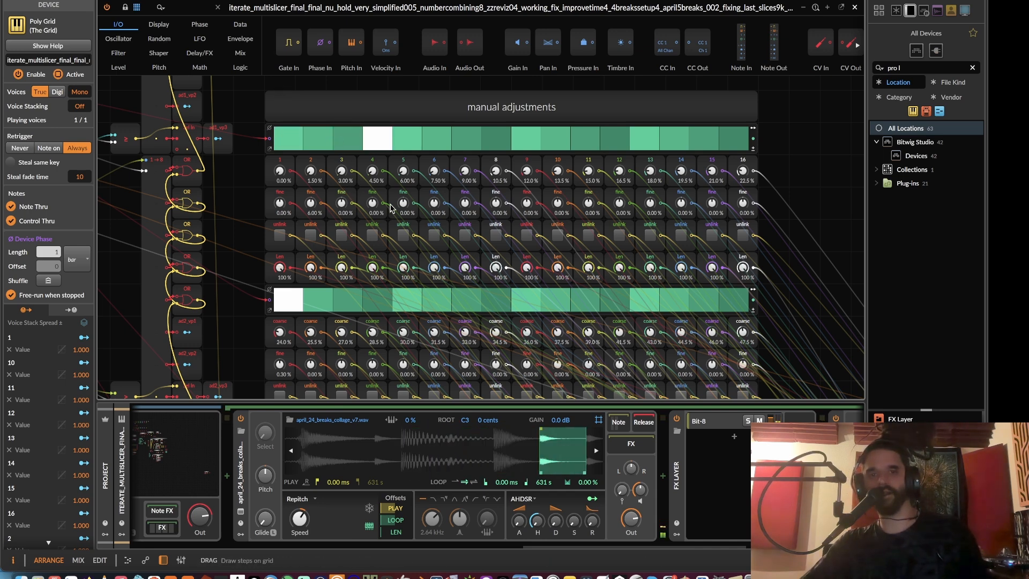
{"action": "left_click_drag", "start_coordinate": [555, 451], "coordinate": [481, 453]}
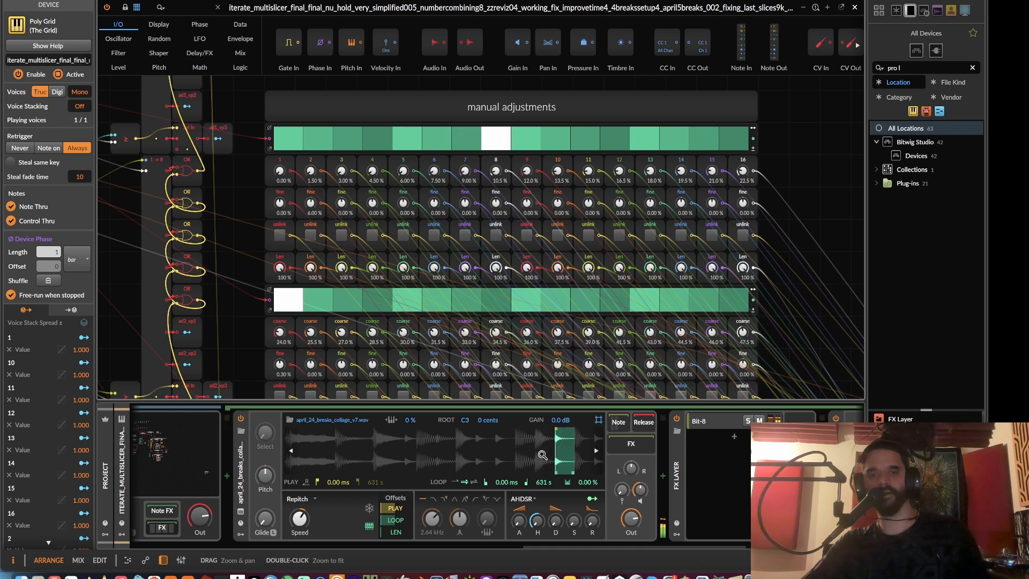
{"action": "left_click_drag", "start_coordinate": [552, 453], "coordinate": [432, 453]}
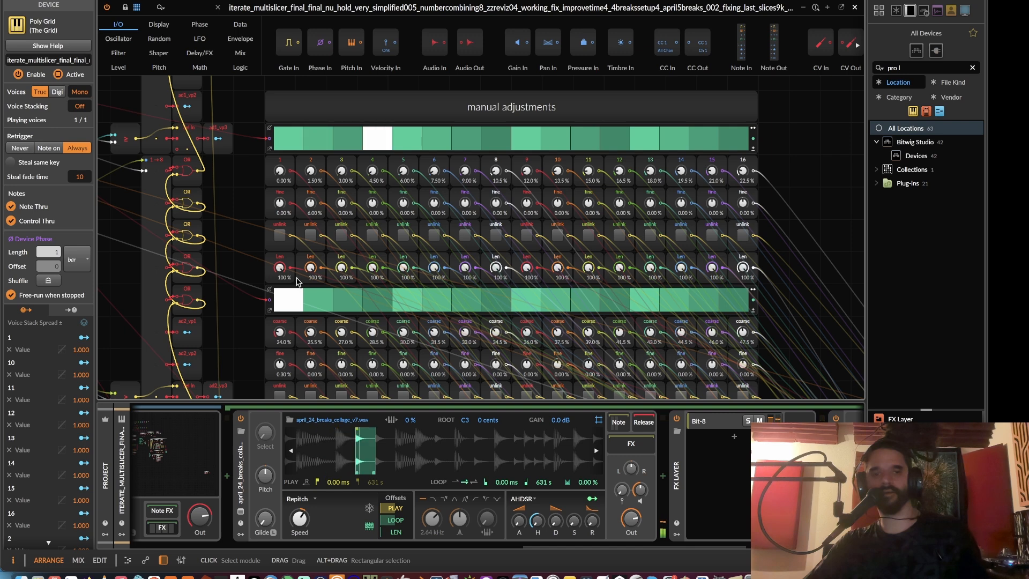
{"action": "left_click_drag", "start_coordinate": [386, 457], "coordinate": [456, 413]}
{"action": "mouse_move", "coordinate": [405, 201]}
{"action": "left_mouse_down"}
{"action": "mouse_move", "coordinate": [405, 161]}
{"action": "mouse_move", "coordinate": [405, 199]}
{"action": "left_mouse_up"}
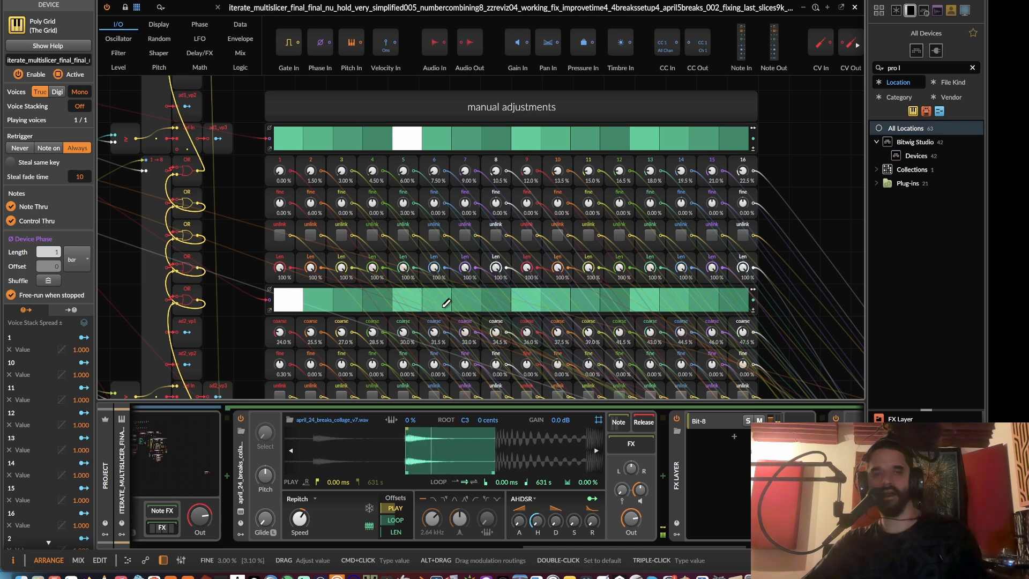
{"action": "left_click_drag", "start_coordinate": [449, 436], "coordinate": [457, 440]}
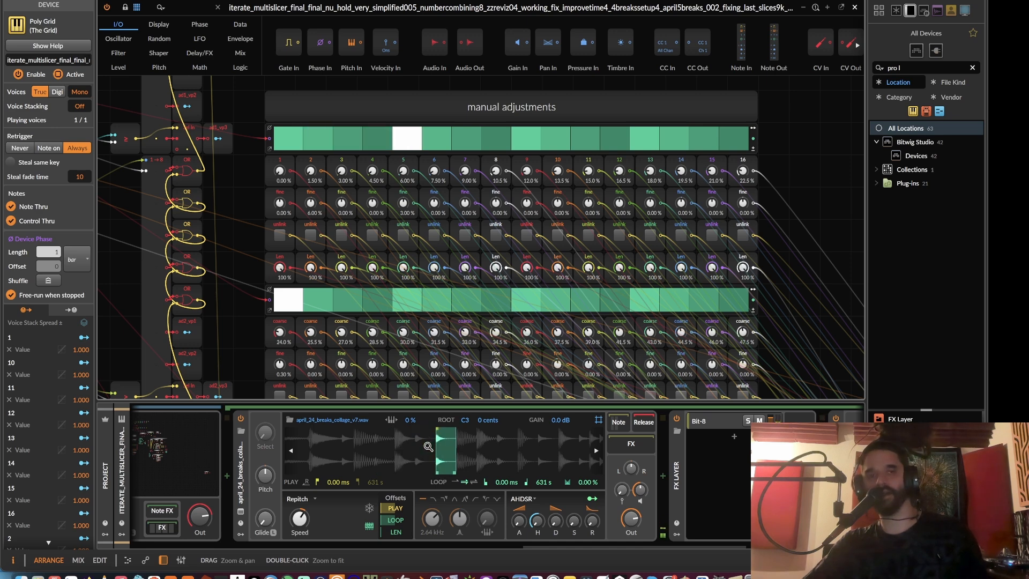
- Unlink slice 4 in the first manual adjustments row and set the length of slice 3 to 49 %
{"action": "left_click", "coordinate": [373, 235]}
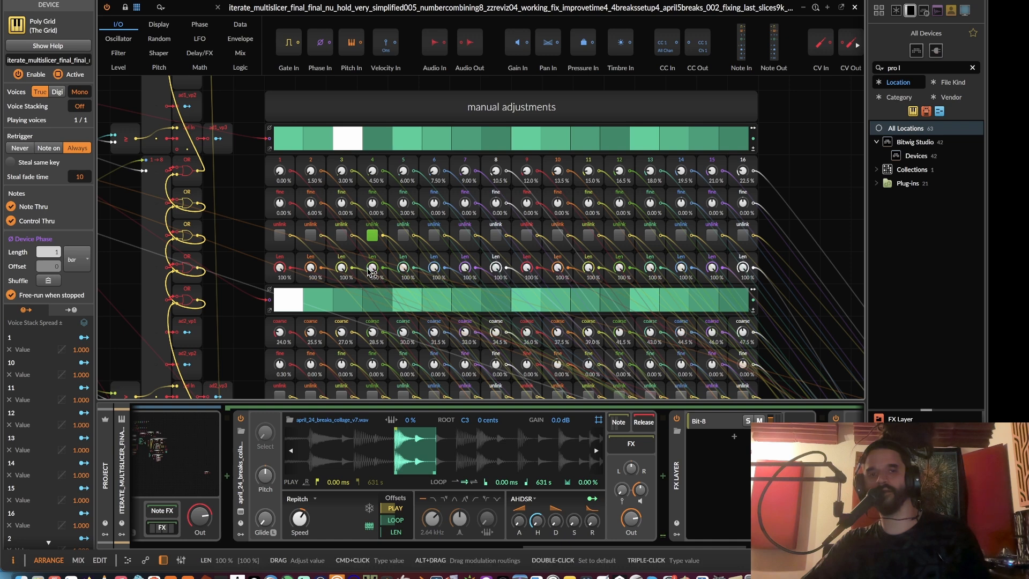
{"action": "left_click_drag", "start_coordinate": [341, 267], "coordinate": [341, 288]}
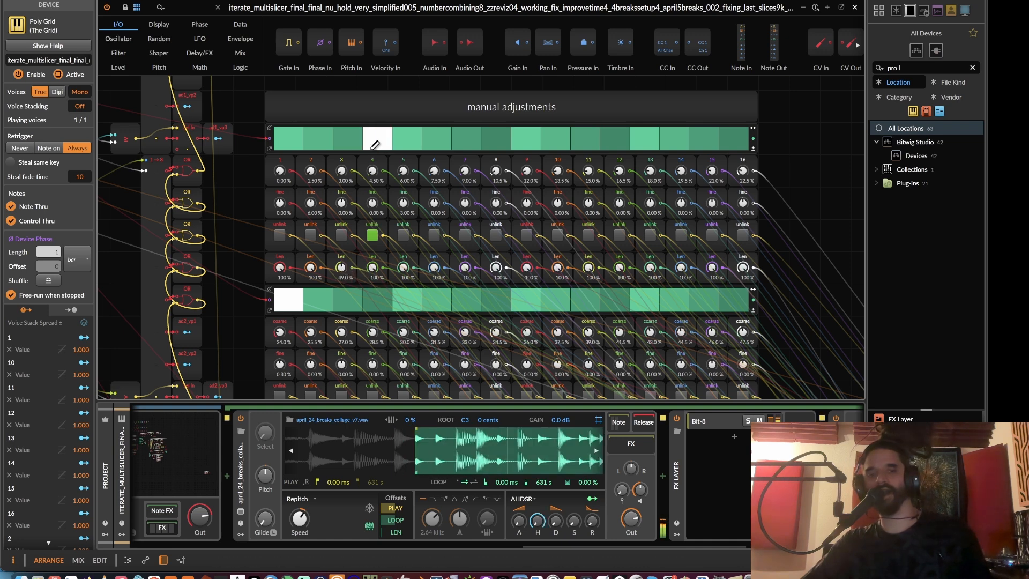
- Try the position of slice 4 at 18 % and 6 %, then restore 4.50 % and turn its unlink switch off
{"action": "left_click_drag", "start_coordinate": [372, 172], "coordinate": [372, 158]}
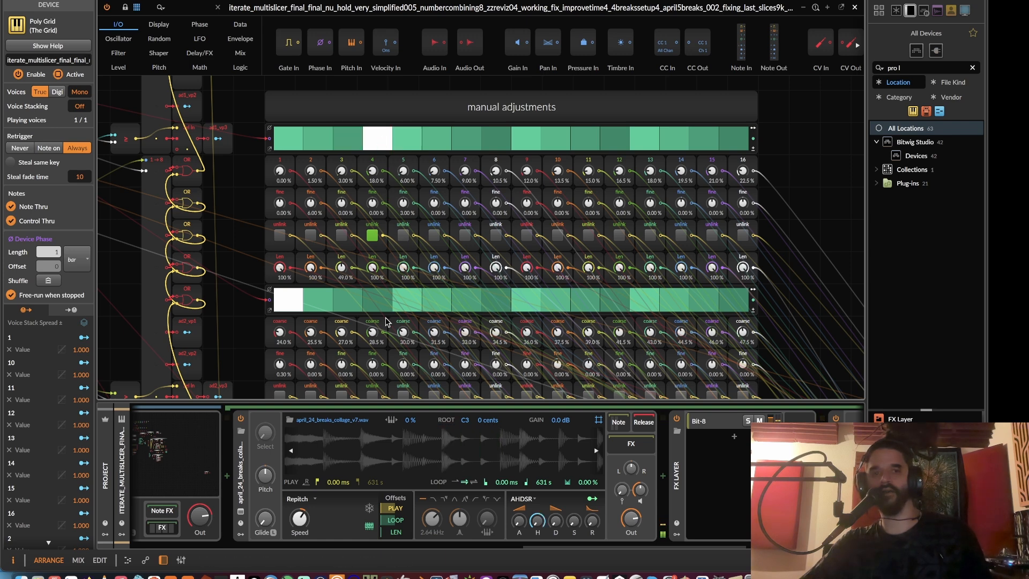
{"action": "mouse_move", "coordinate": [373, 173]}
{"action": "left_mouse_down"}
{"action": "mouse_move", "coordinate": [373, 195]}
{"action": "mouse_move", "coordinate": [373, 167]}
{"action": "left_mouse_up"}
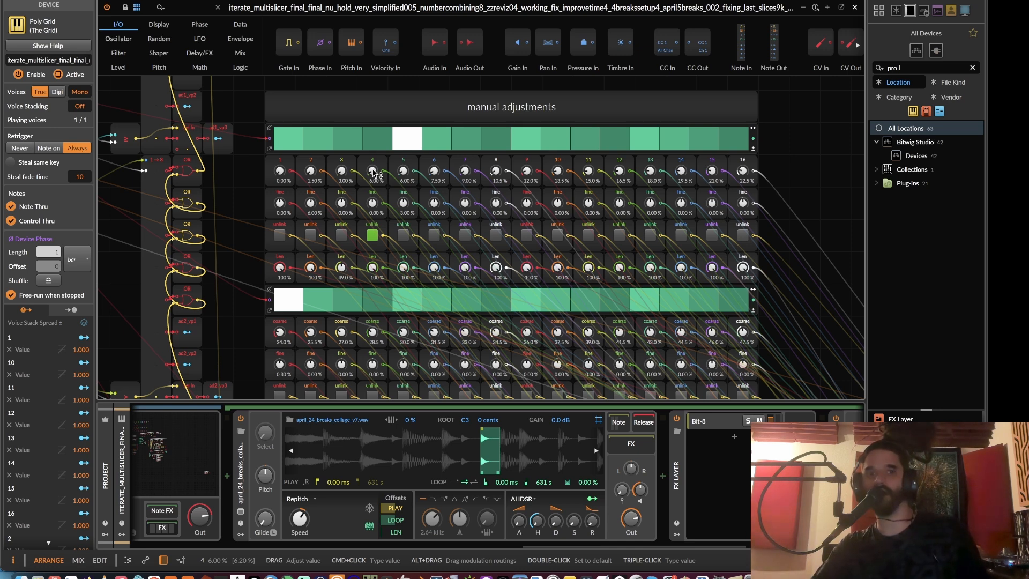
{"action": "left_click_drag", "start_coordinate": [380, 177], "coordinate": [381, 182]}
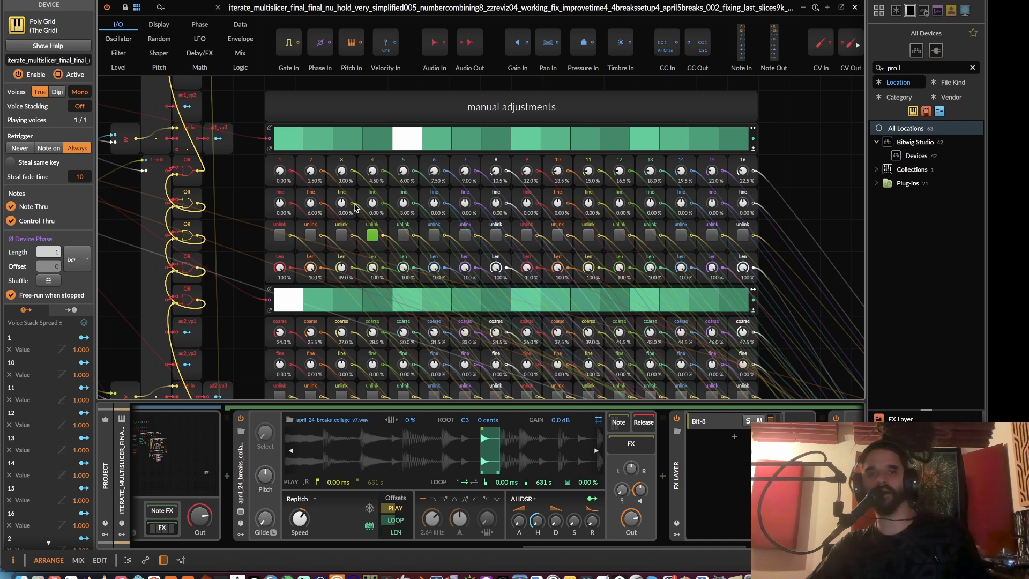
{"action": "left_click", "coordinate": [371, 237]}
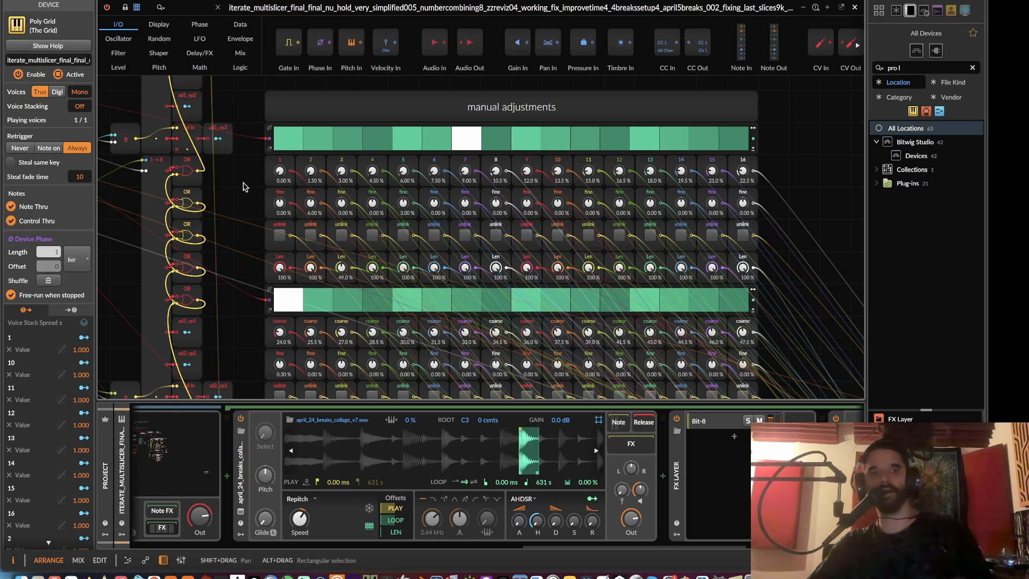
- Examine the multi_samples section and its chain of OR modules beside the manual adjustments
{"action": "left_click_drag", "start_coordinate": [247, 185], "coordinate": [396, 361]}
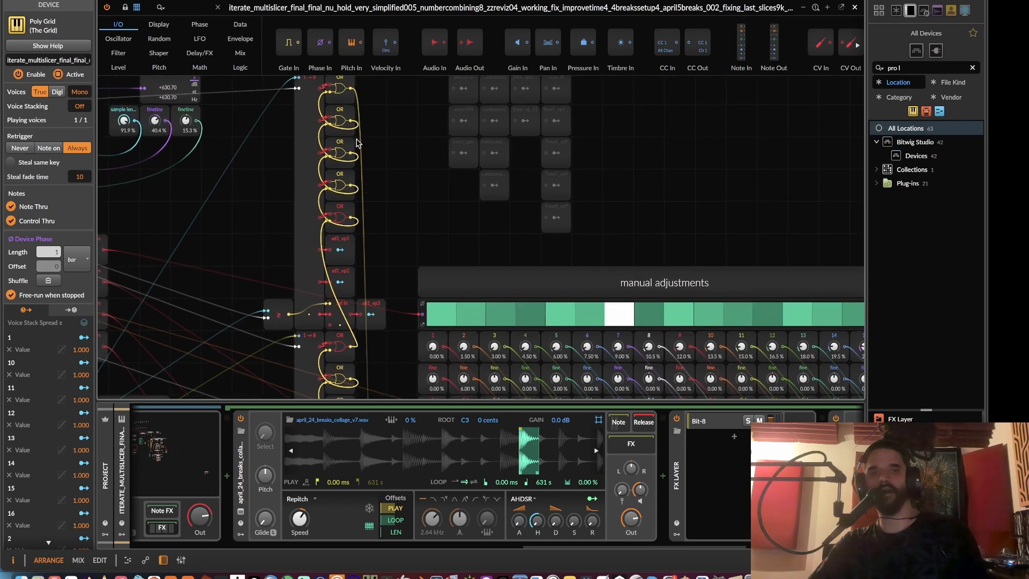
{"action": "left_click_drag", "start_coordinate": [350, 97], "coordinate": [342, 203]}
{"action": "scroll", "coordinate": [329, 198], "scroll_direction": "down", "scroll_amount": 8}
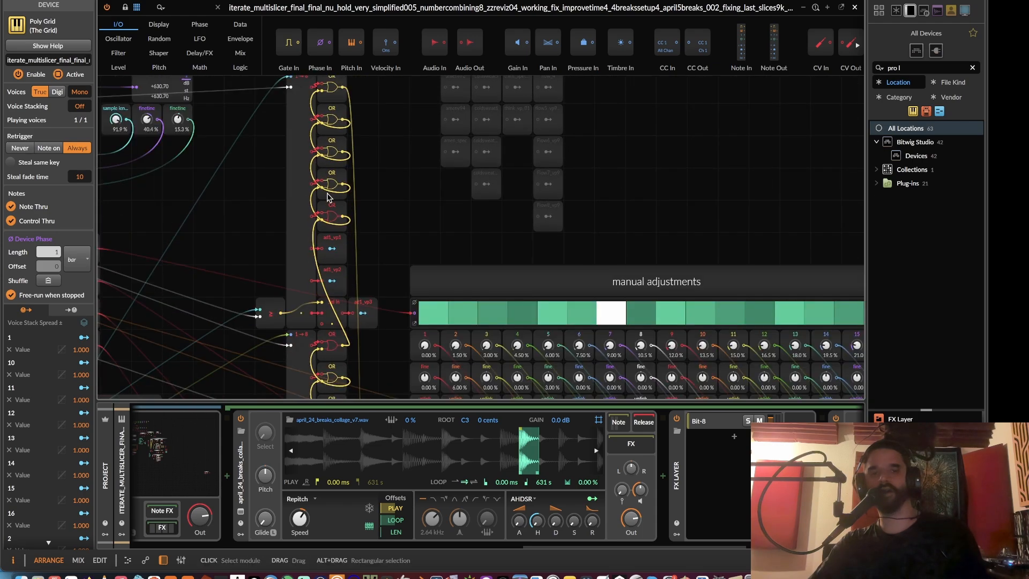
{"action": "scroll", "coordinate": [330, 213], "scroll_direction": "up", "scroll_amount": 8}
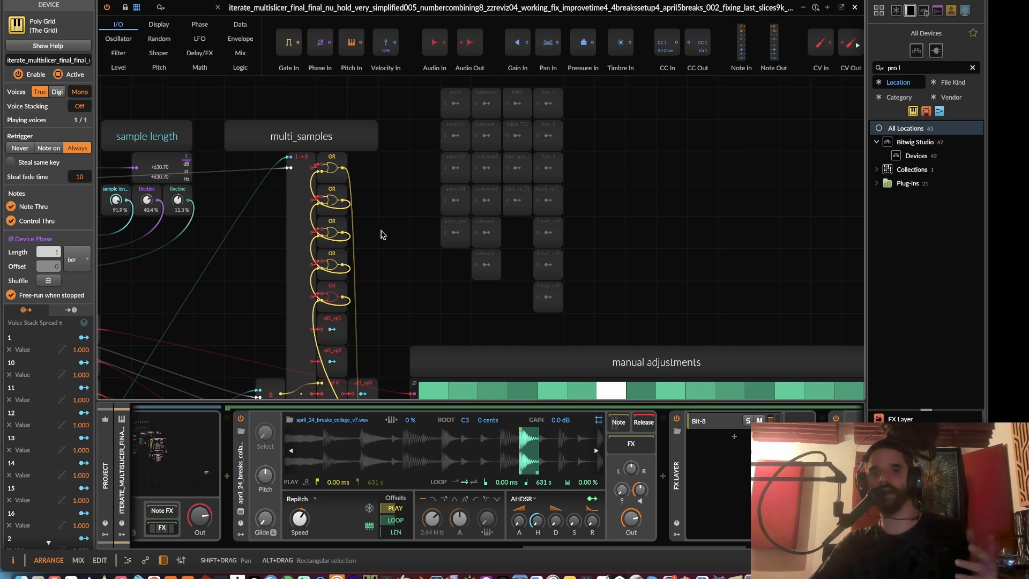
{"action": "left_click_drag", "start_coordinate": [380, 299], "coordinate": [330, 257]}
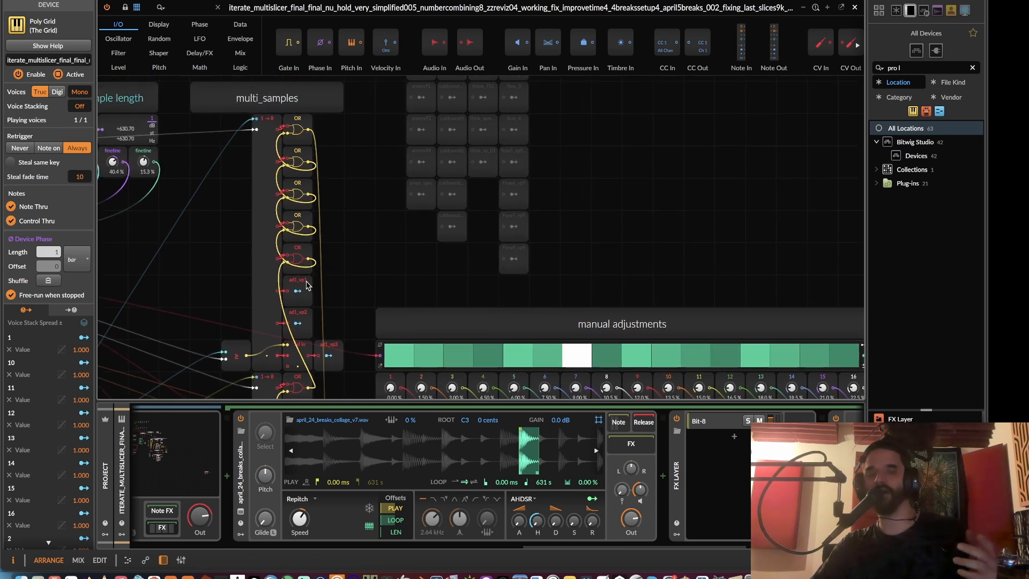
{"action": "scroll", "coordinate": [349, 345], "scroll_direction": "down", "scroll_amount": 5}
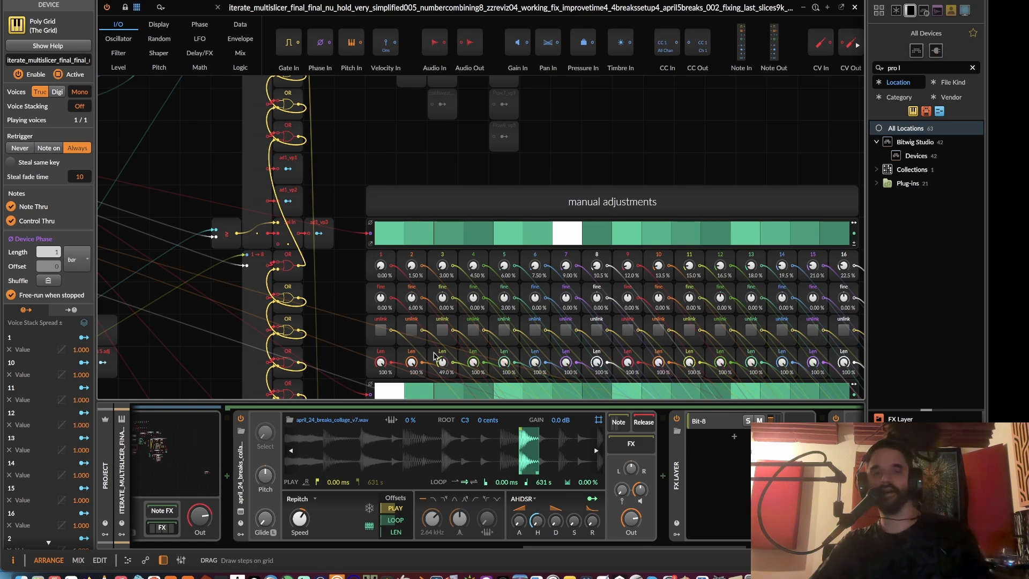
- Examine the Multi_sample_setup section and the column of Constant modules feeding its merge columns
{"action": "left_click_drag", "start_coordinate": [214, 283], "coordinate": [395, 268]}
{"action": "left_click_drag", "start_coordinate": [257, 258], "coordinate": [457, 206]}
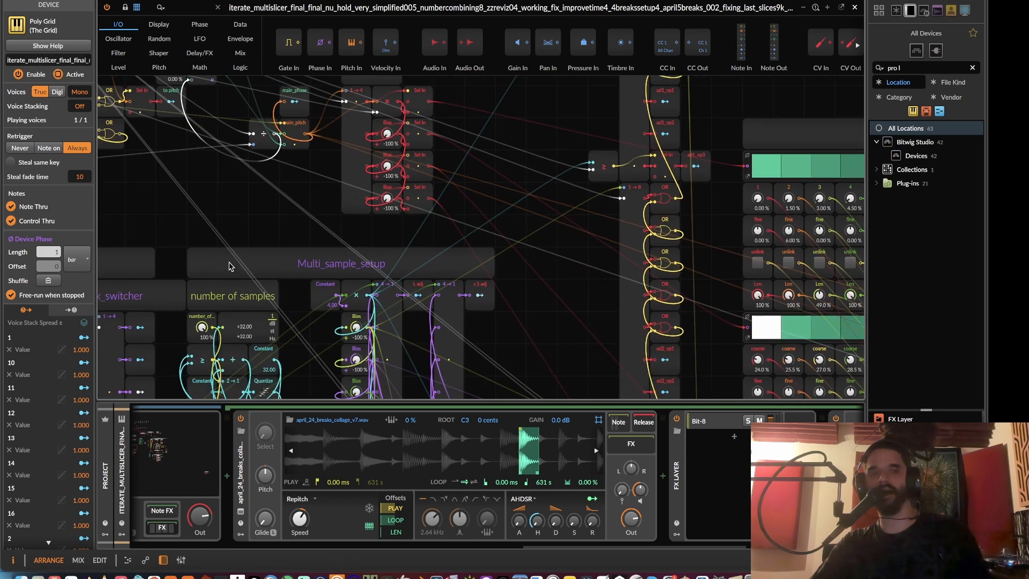
{"action": "left_click_drag", "start_coordinate": [234, 241], "coordinate": [473, 87]}
{"action": "left_click_drag", "start_coordinate": [404, 208], "coordinate": [421, 85]}
{"action": "left_click_drag", "start_coordinate": [387, 313], "coordinate": [432, 81]}
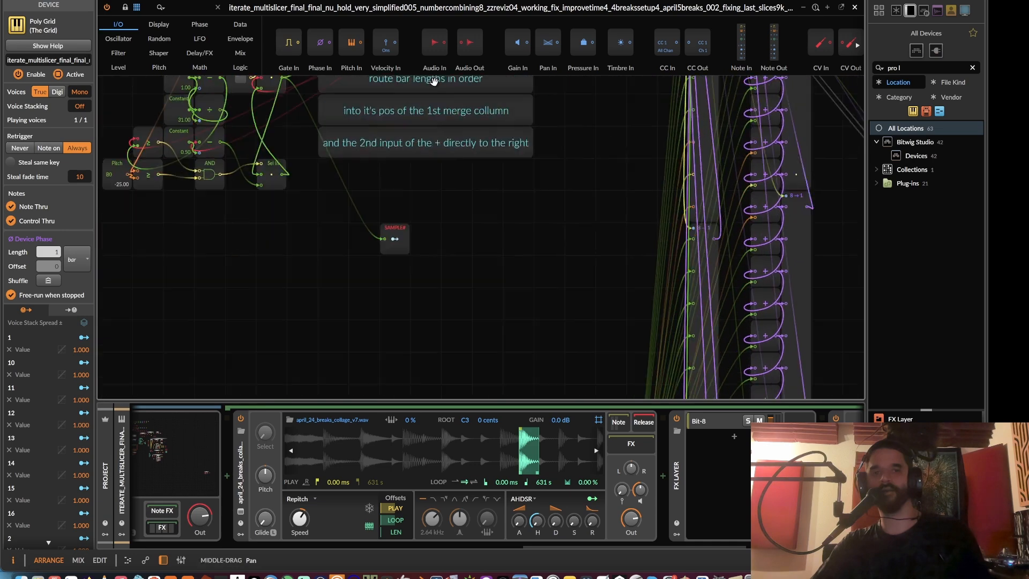
{"action": "left_click_drag", "start_coordinate": [370, 289], "coordinate": [381, 71]}
{"action": "left_click_drag", "start_coordinate": [366, 255], "coordinate": [192, 199]}
{"action": "left_click_drag", "start_coordinate": [359, 192], "coordinate": [320, 13]}
{"action": "left_click_drag", "start_coordinate": [313, 165], "coordinate": [349, 258]}
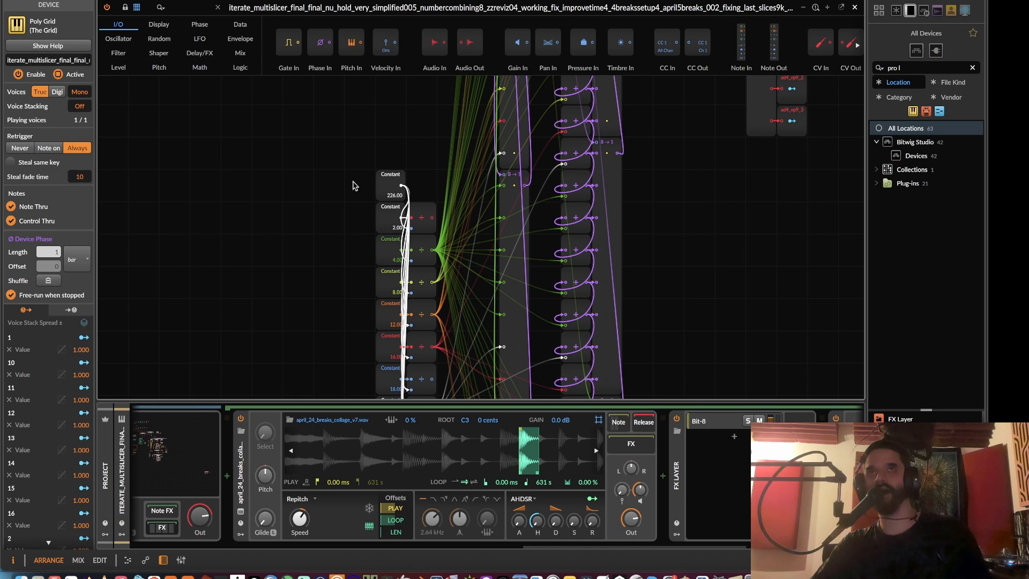
- Examine the sample speed and sample length sections and their fine-tuning controls in the patch
{"action": "left_click_drag", "start_coordinate": [354, 186], "coordinate": [338, 416]}
{"action": "left_click_drag", "start_coordinate": [336, 273], "coordinate": [312, 425]}
{"action": "left_click_drag", "start_coordinate": [459, 151], "coordinate": [367, 365]}
{"action": "left_click_drag", "start_coordinate": [413, 105], "coordinate": [417, 425]}
{"action": "left_click_drag", "start_coordinate": [378, 259], "coordinate": [375, 284]}
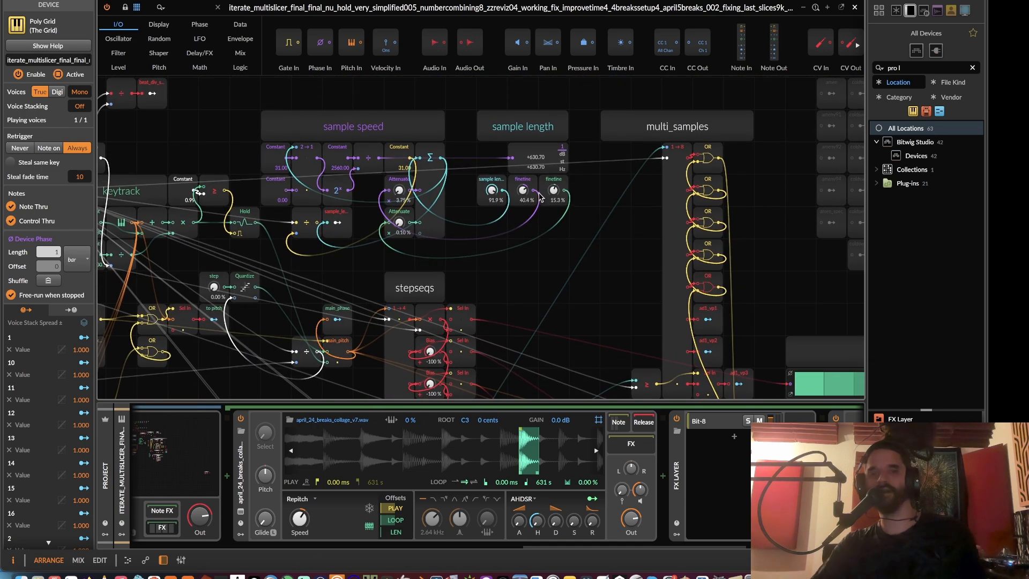
{"action": "scroll", "coordinate": [526, 199], "scroll_direction": "up", "scroll_amount": 3}
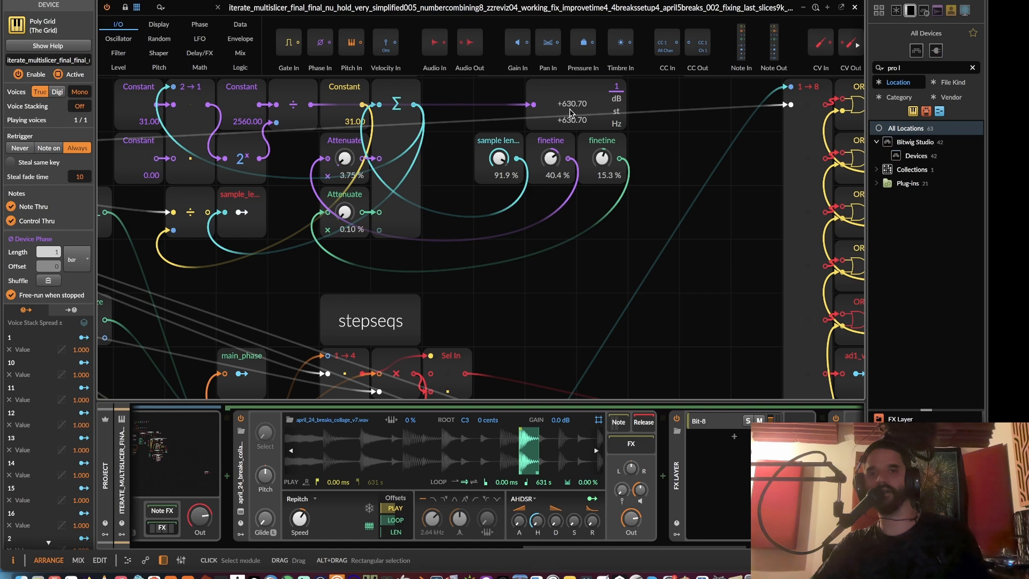
{"action": "key", "text": "minus"}
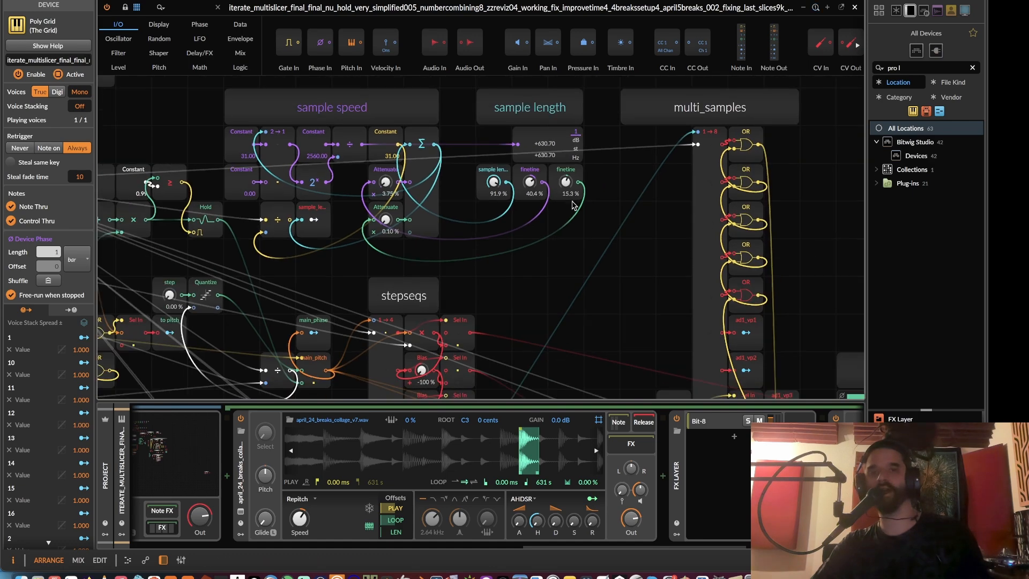
- Review the signal routing back to the manual adjustments and close the Poly Grid patch
{"action": "left_click_drag", "start_coordinate": [489, 292], "coordinate": [535, 94]}
{"action": "left_click_drag", "start_coordinate": [344, 311], "coordinate": [384, 115]}
{"action": "left_click_drag", "start_coordinate": [286, 287], "coordinate": [347, 64]}
{"action": "mouse_move", "coordinate": [333, 253]}
{"action": "left_mouse_down"}
{"action": "mouse_move", "coordinate": [339, 82]}
{"action": "mouse_move", "coordinate": [136, 366]}
{"action": "left_mouse_up"}
{"action": "scroll", "coordinate": [552, 159], "scroll_direction": "up", "scroll_amount": 4}
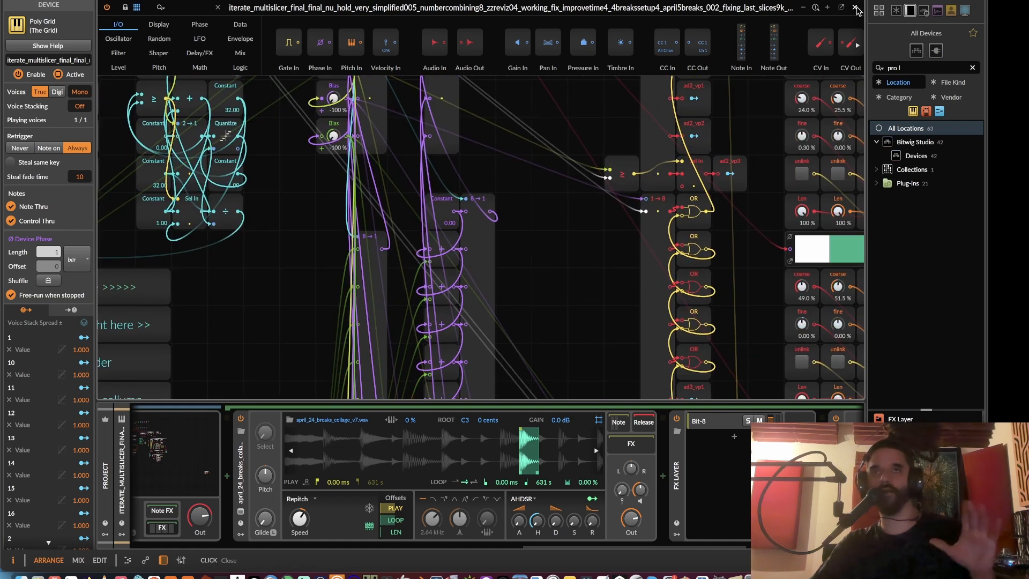
{"action": "left_click_drag", "start_coordinate": [638, 157], "coordinate": [345, 220]}
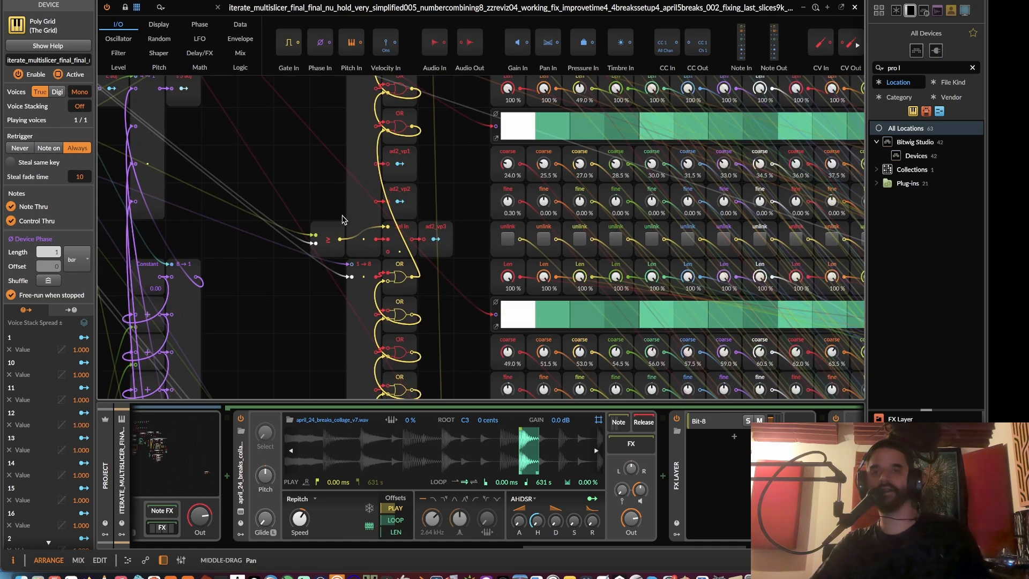
{"action": "left_click_drag", "start_coordinate": [464, 177], "coordinate": [208, 429]}
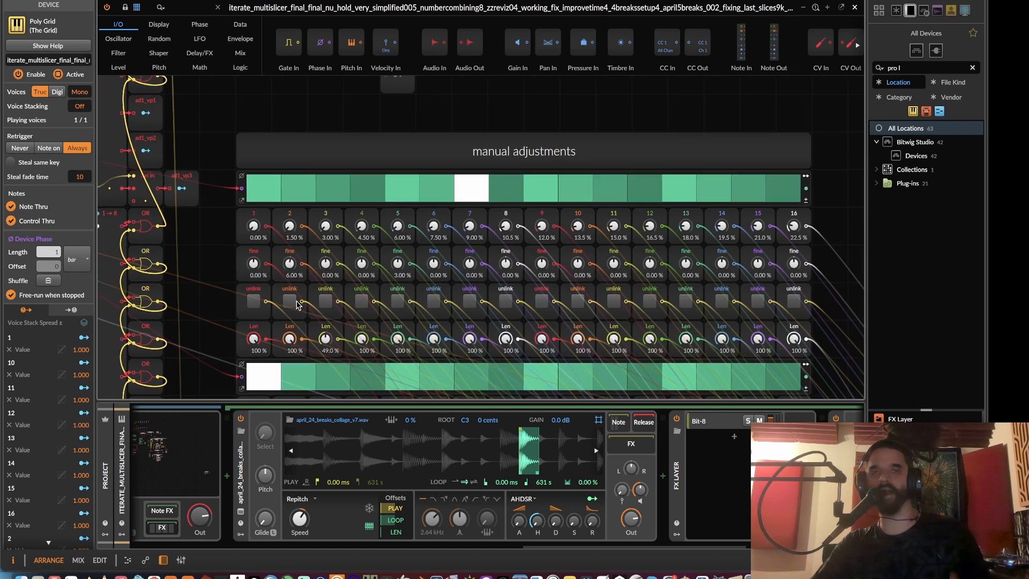
{"action": "left_click_drag", "start_coordinate": [243, 144], "coordinate": [411, 117]}
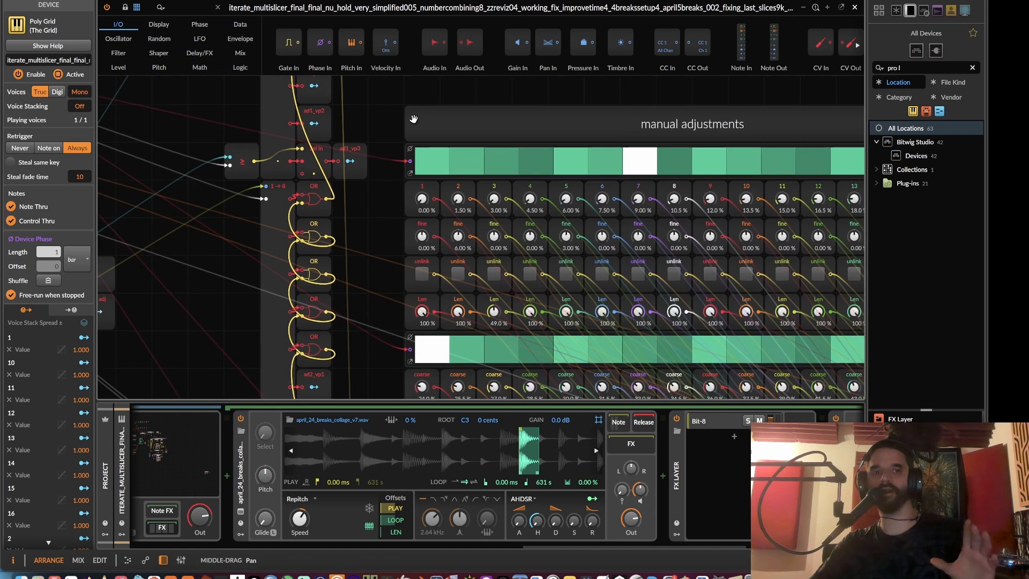
{"action": "left_click", "coordinate": [855, 9]}
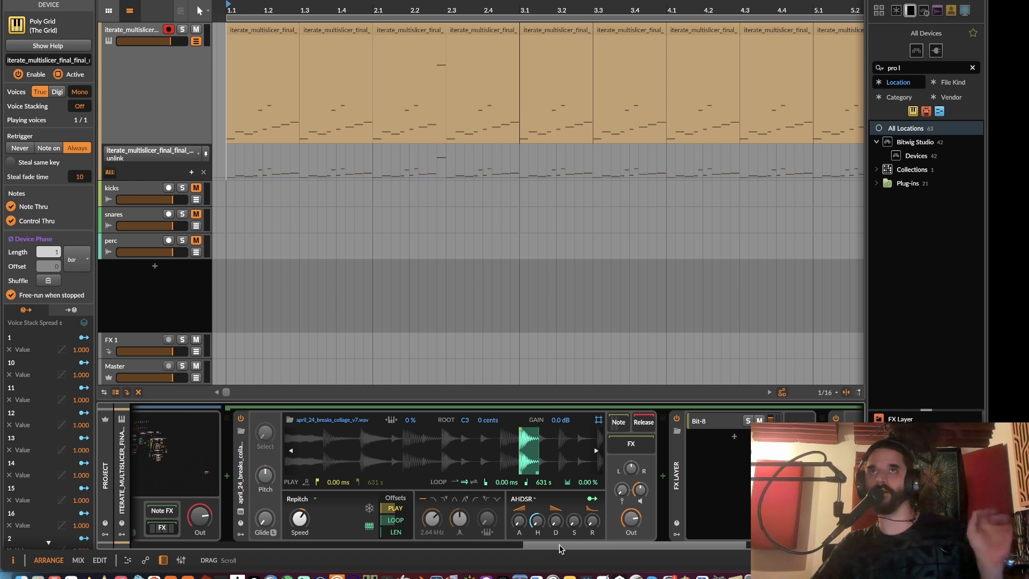
- Try sweeping the multislicer's sample number through 57 % with 4breaks off, and restore both controls
{"action": "left_click_drag", "start_coordinate": [559, 547], "coordinate": [168, 543]}
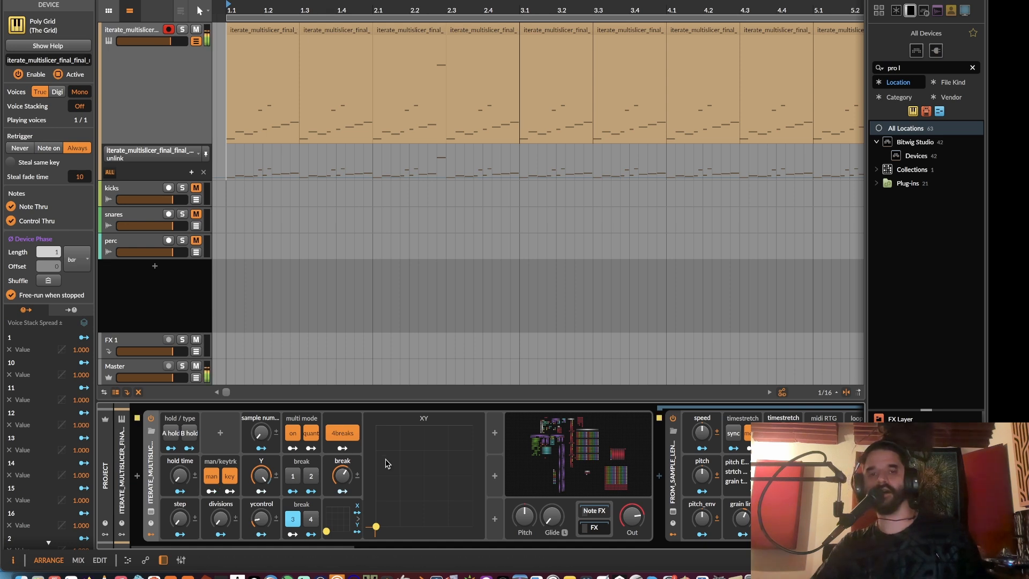
{"action": "left_click", "coordinate": [346, 430]}
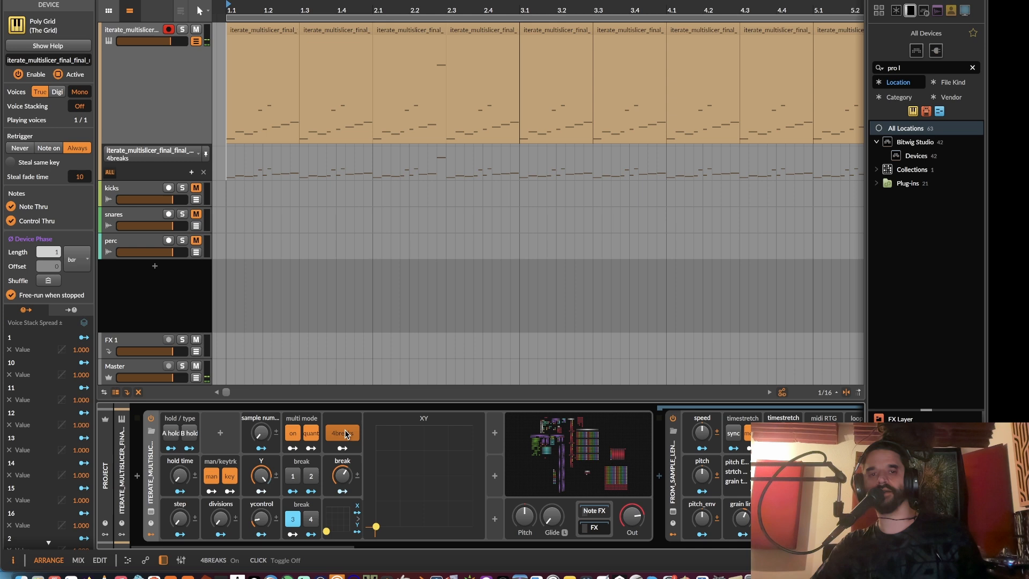
{"action": "left_click", "coordinate": [261, 432]}
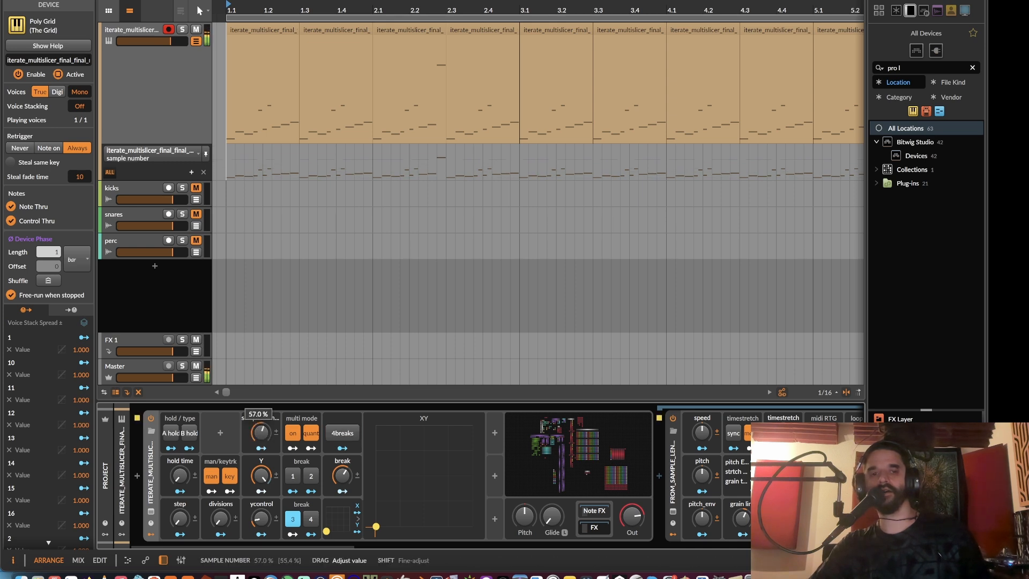
{"action": "left_click_drag", "start_coordinate": [261, 432], "coordinate": [261, 472]}
{"action": "left_click_drag", "start_coordinate": [261, 432], "coordinate": [261, 410]}
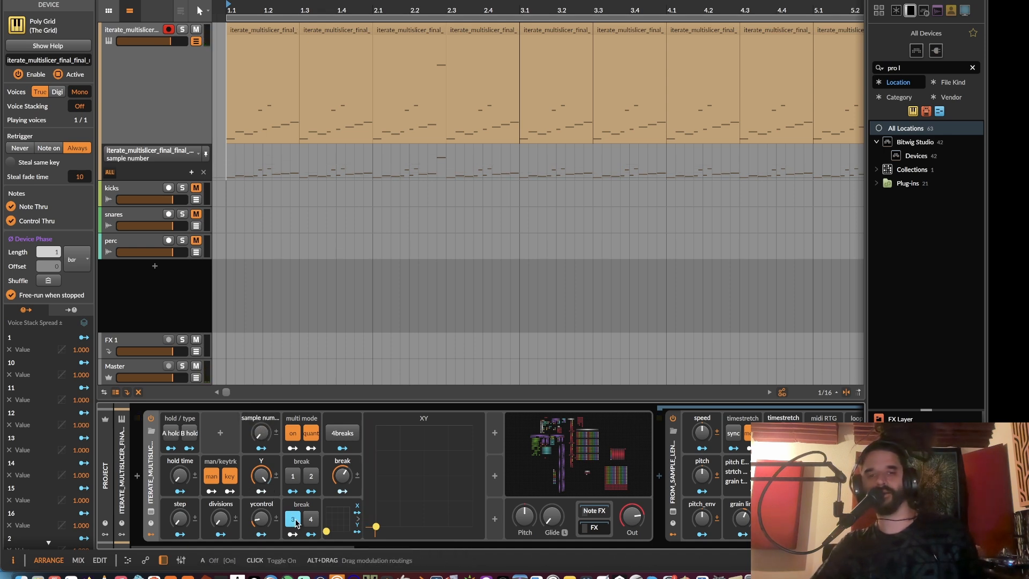
{"action": "left_click", "coordinate": [337, 437]}
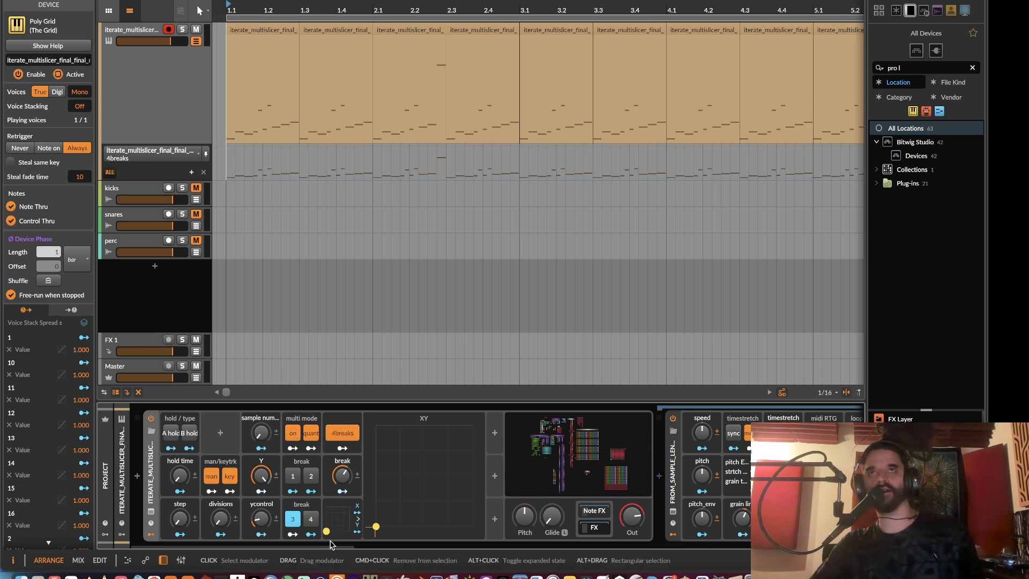
{"action": "scroll", "coordinate": [328, 544], "scroll_direction": "right", "scroll_amount": 3}
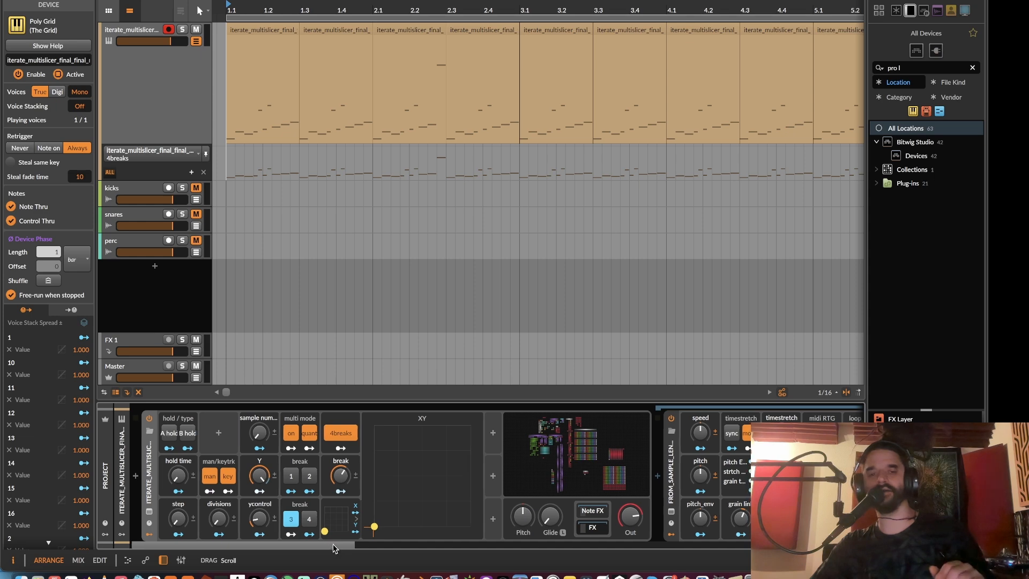
{"action": "scroll", "coordinate": [346, 543], "scroll_direction": "left", "scroll_amount": 3}
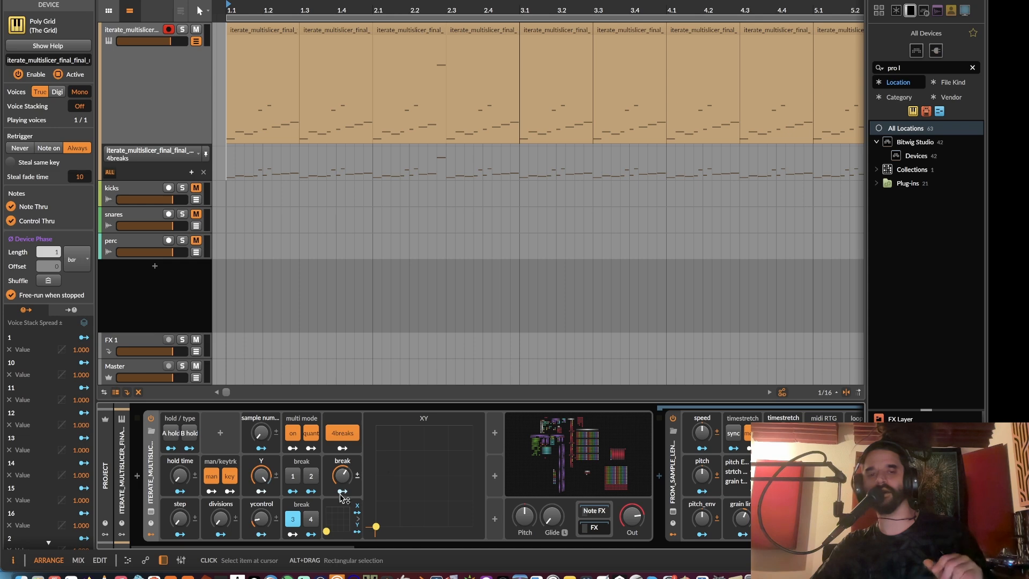
{"action": "scroll", "coordinate": [365, 504], "scroll_direction": "right", "scroll_amount": 5}
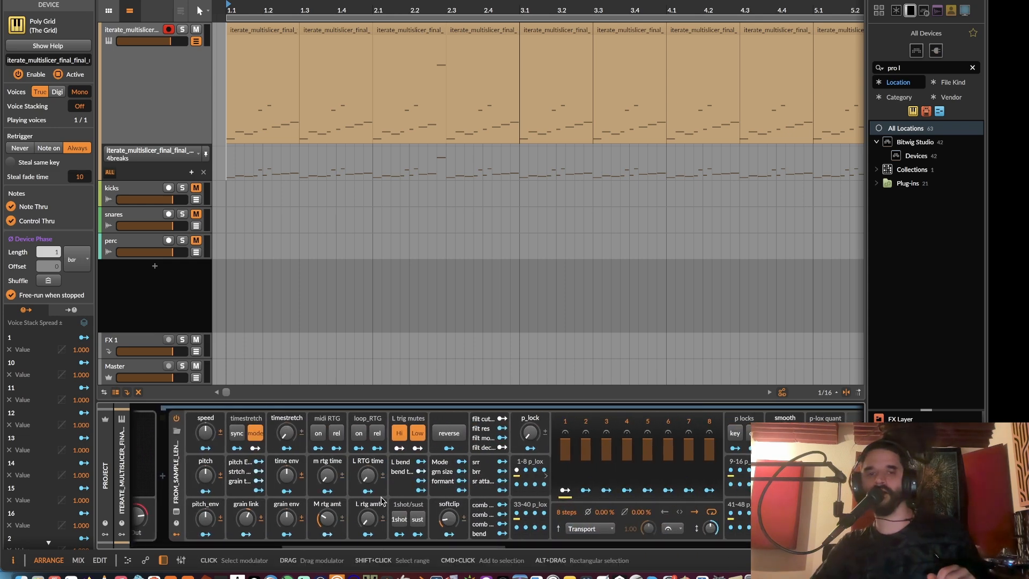
{"action": "left_click_drag", "start_coordinate": [459, 548], "coordinate": [219, 552]}
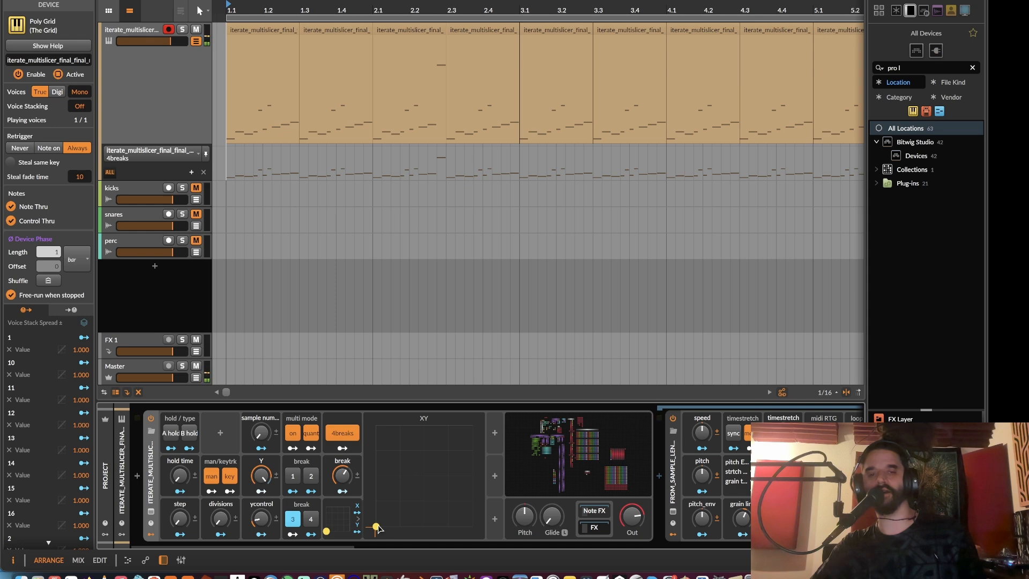
- Open the sampler's expanded waveform editor above the device chain, show more of the break collage, and bring the XY pad into view
{"action": "left_click_drag", "start_coordinate": [377, 528], "coordinate": [695, 555]}
{"action": "left_click", "coordinate": [356, 512]}
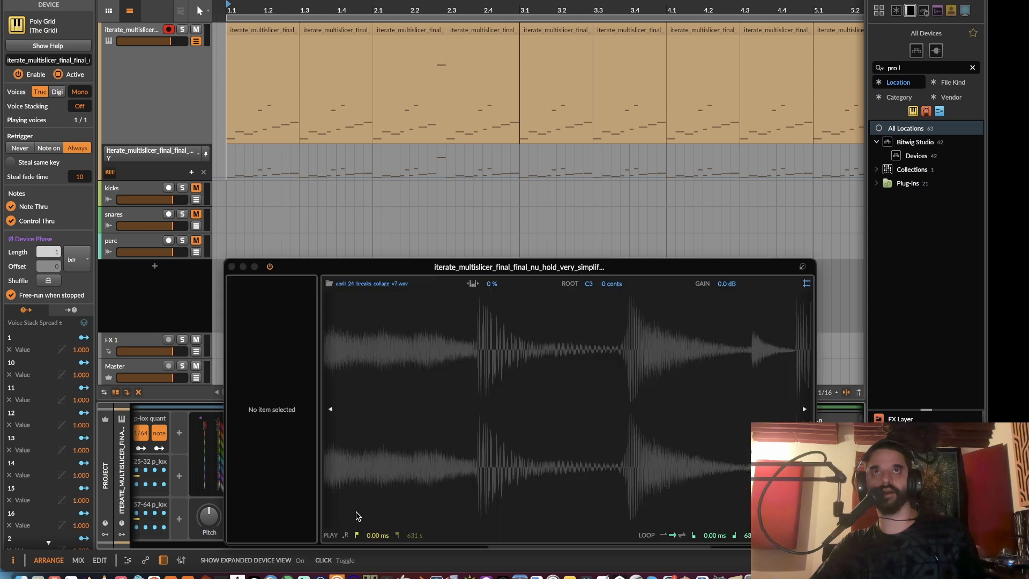
{"action": "left_click_drag", "start_coordinate": [441, 268], "coordinate": [416, 44]}
{"action": "left_click_drag", "start_coordinate": [415, 80], "coordinate": [416, 134]}
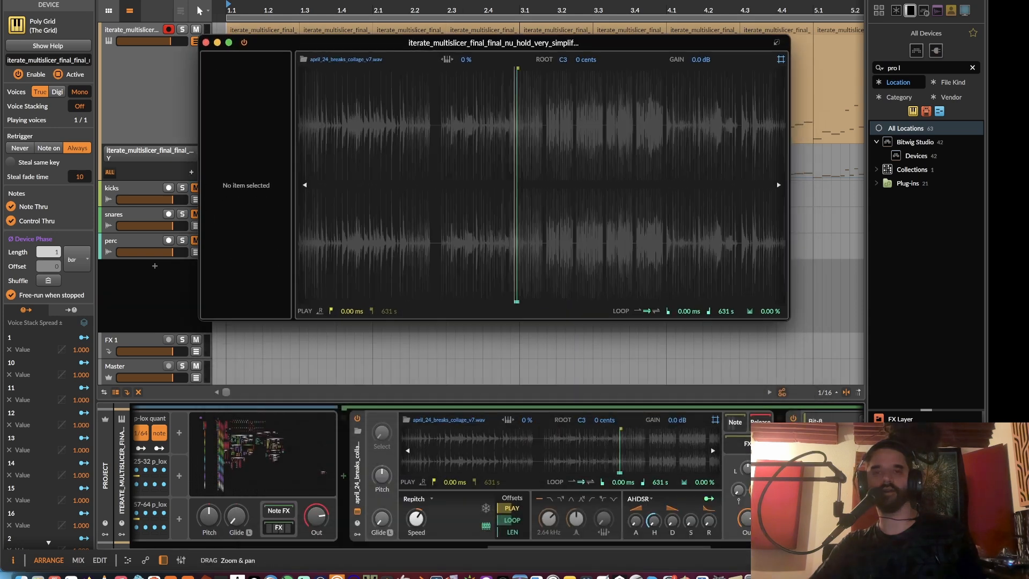
{"action": "left_click_drag", "start_coordinate": [517, 214], "coordinate": [557, 574]}
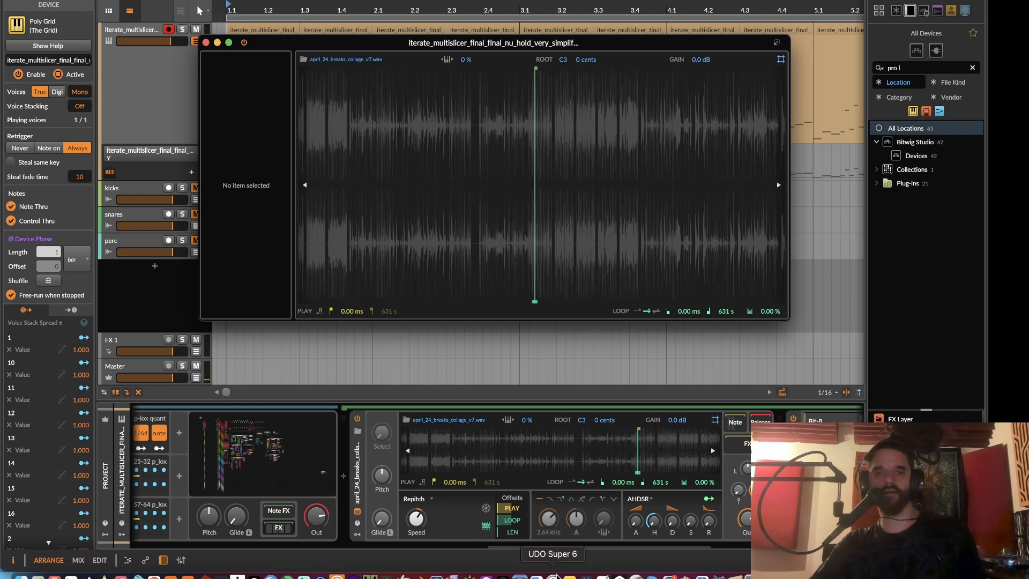
{"action": "left_click_drag", "start_coordinate": [507, 547], "coordinate": [203, 544]}
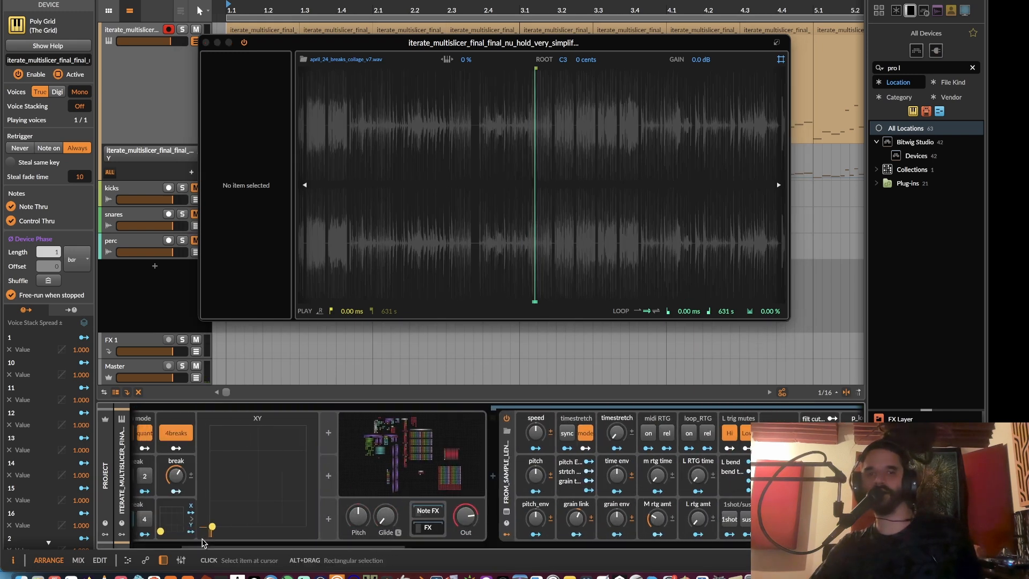
- Try sweeping the XY pad's X value across the break collage with 4breaks off, and restore X to 0.00 and 4breaks to on
{"action": "left_click_drag", "start_coordinate": [280, 548], "coordinate": [206, 545]}
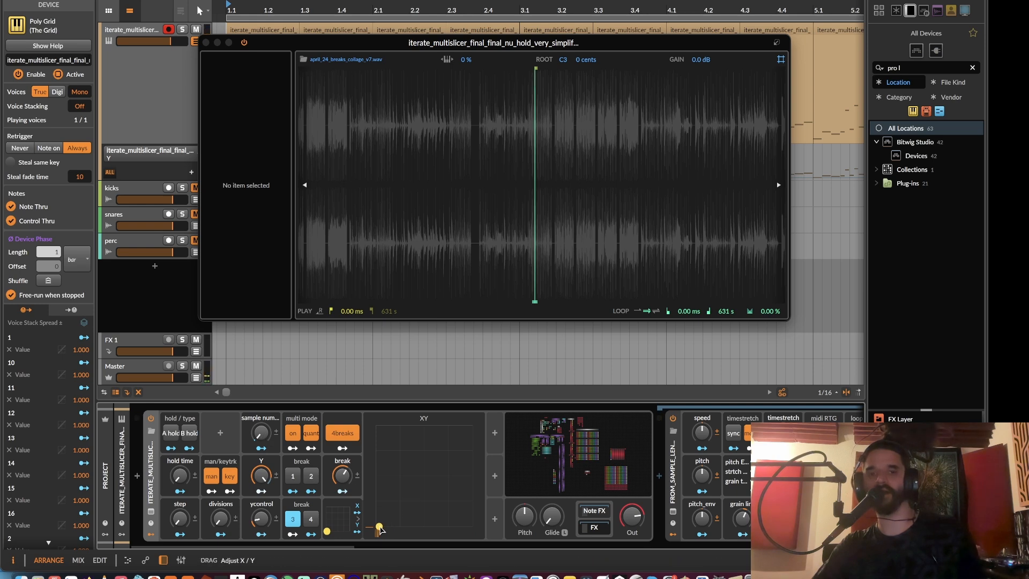
{"action": "mouse_move", "coordinate": [379, 528]}
{"action": "left_mouse_down"}
{"action": "mouse_move", "coordinate": [451, 528]}
{"action": "mouse_move", "coordinate": [379, 526]}
{"action": "left_mouse_up"}
{"action": "left_click", "coordinate": [343, 435]}
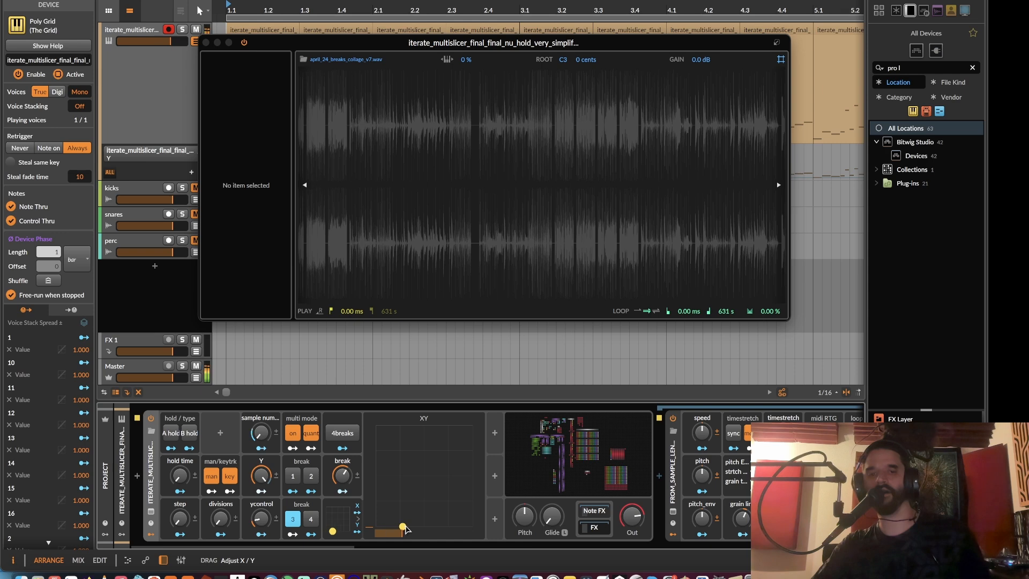
{"action": "left_click_drag", "start_coordinate": [405, 529], "coordinate": [440, 530]}
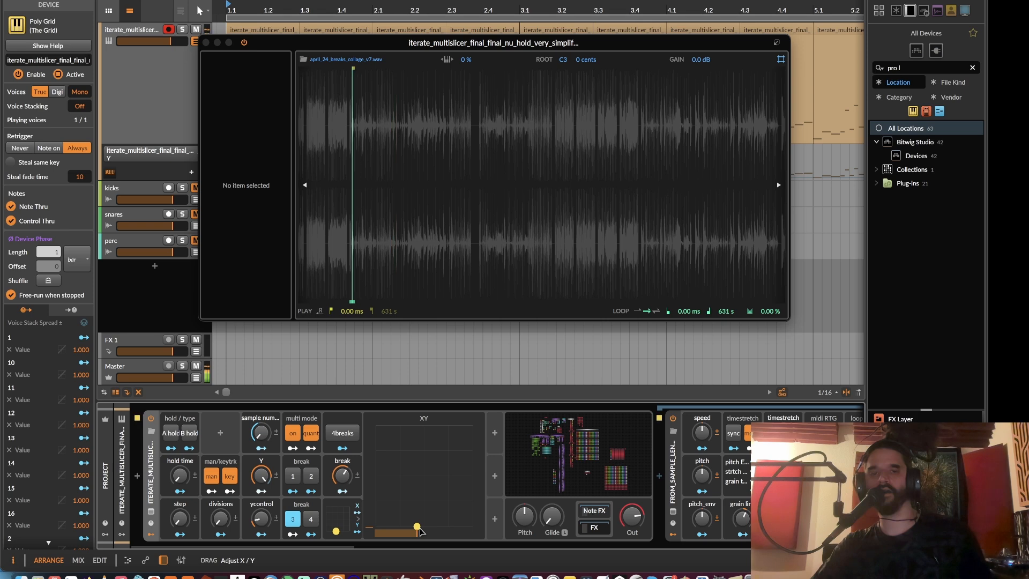
{"action": "left_click_drag", "start_coordinate": [441, 530], "coordinate": [377, 529]}
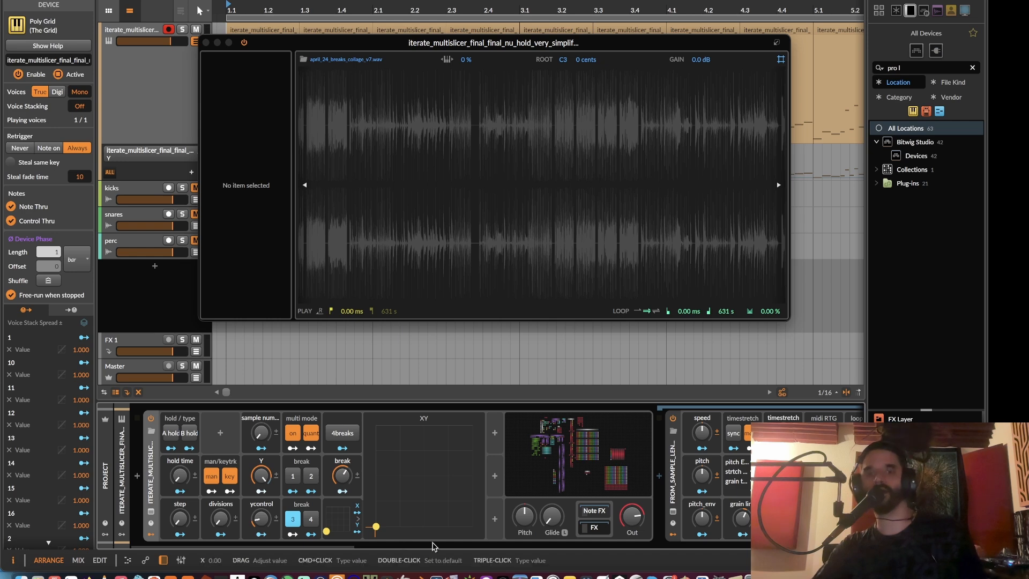
{"action": "left_click", "coordinate": [343, 432]}
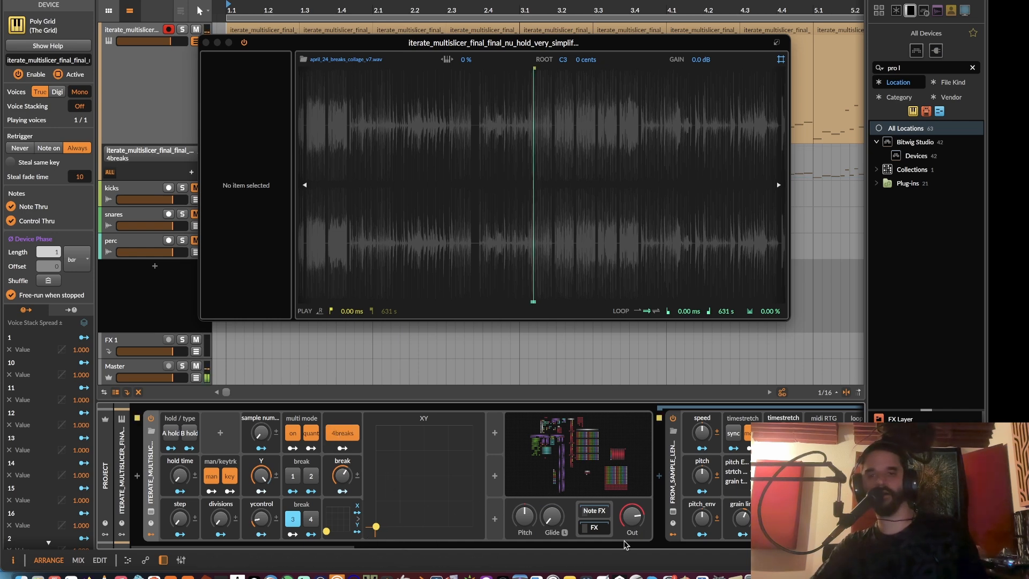
- Zoom in on the playing slice in the expanded waveform and try out the sample-length device's speed control
{"action": "left_click_drag", "start_coordinate": [379, 544], "coordinate": [474, 541]}
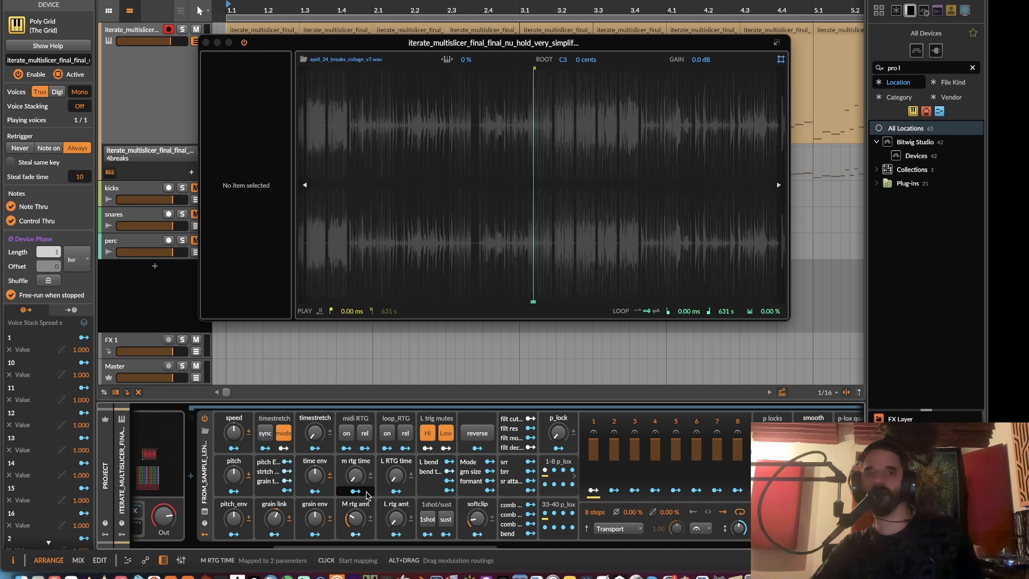
{"action": "mouse_move", "coordinate": [538, 253]}
{"action": "left_mouse_down"}
{"action": "mouse_move", "coordinate": [538, 330]}
{"action": "mouse_move", "coordinate": [568, 290]}
{"action": "mouse_move", "coordinate": [536, 236]}
{"action": "left_mouse_up"}
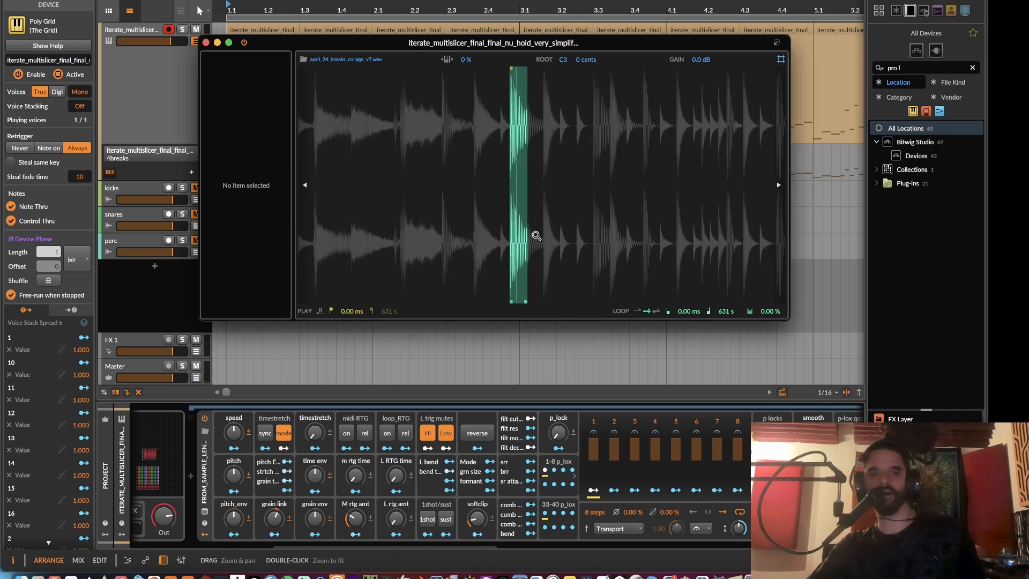
{"action": "mouse_move", "coordinate": [234, 433]}
{"action": "left_mouse_down"}
{"action": "mouse_move", "coordinate": [235, 465]}
{"action": "mouse_move", "coordinate": [234, 417]}
{"action": "mouse_move", "coordinate": [234, 435]}
{"action": "left_mouse_up"}
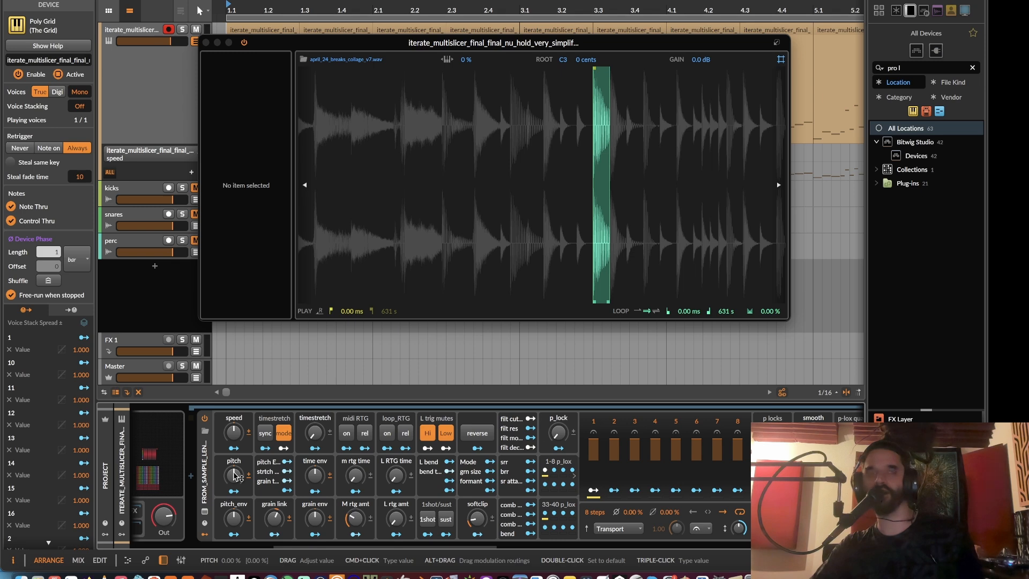
- Look over the multislicer's first controls, the sampler with its AHDSR envelope, and the eight-step parameter-lock section
{"action": "left_click", "coordinate": [277, 547]}
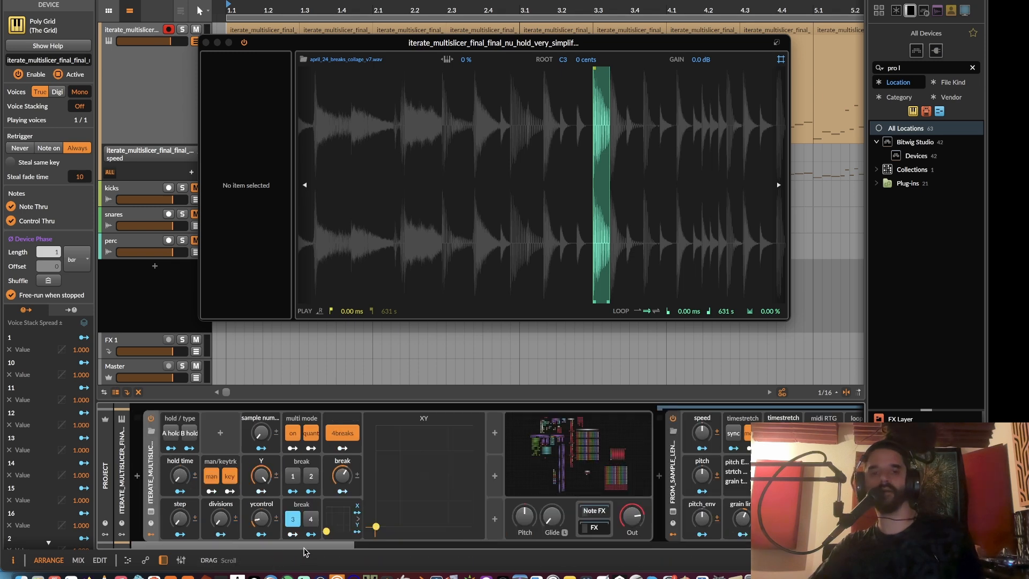
{"action": "left_click_drag", "start_coordinate": [304, 549], "coordinate": [666, 564]}
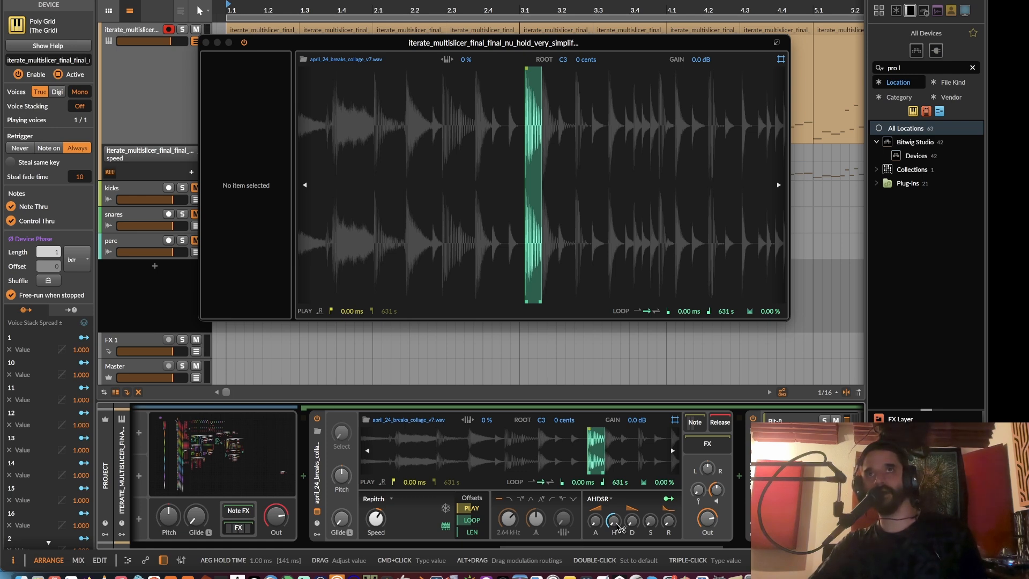
{"action": "mouse_move", "coordinate": [598, 552]}
{"action": "left_mouse_down"}
{"action": "mouse_move", "coordinate": [563, 549]}
{"action": "mouse_move", "coordinate": [596, 550]}
{"action": "left_mouse_up"}
{"action": "mouse_move", "coordinate": [597, 450]}
{"action": "left_mouse_down"}
{"action": "mouse_move", "coordinate": [598, 494]}
{"action": "mouse_move", "coordinate": [591, 451]}
{"action": "left_mouse_up"}
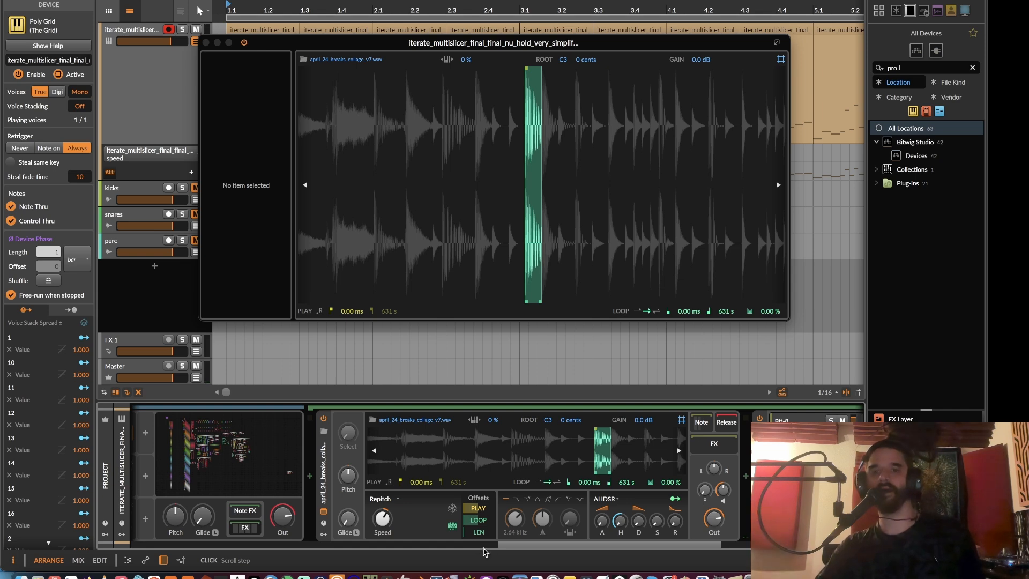
{"action": "left_click", "coordinate": [483, 547]}
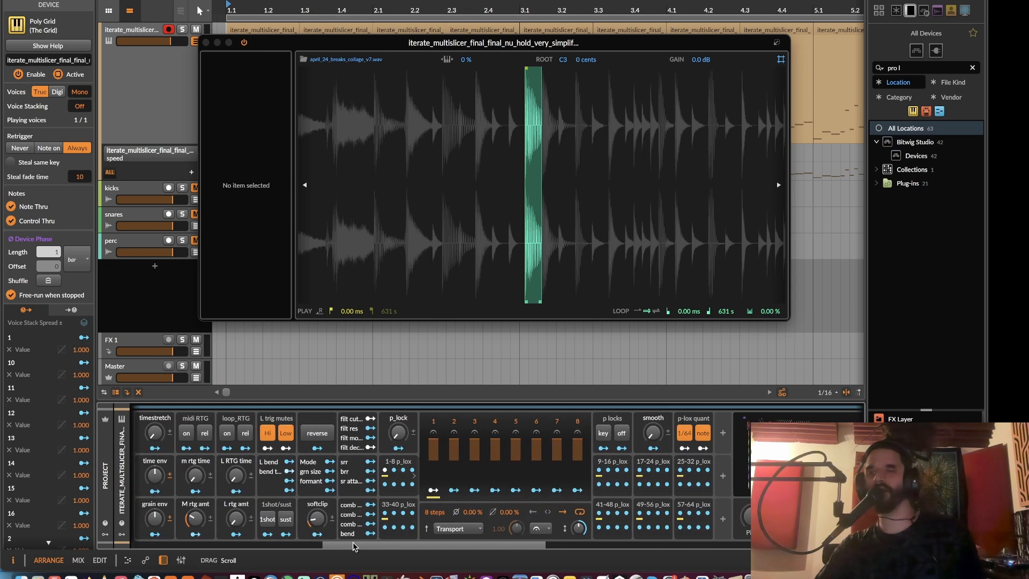
{"action": "mouse_move", "coordinate": [352, 542]}
{"action": "left_mouse_down"}
{"action": "mouse_move", "coordinate": [322, 544]}
{"action": "mouse_move", "coordinate": [336, 543]}
{"action": "left_mouse_up"}
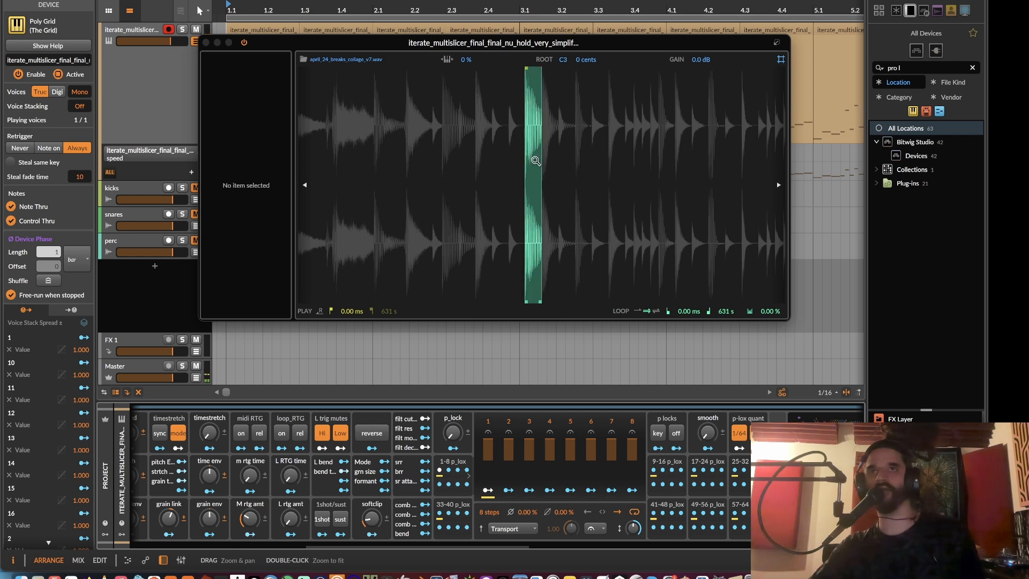
- Try out the sample-length device's pitch and sweep its pitch_env through −72 %, and return both to neutral
{"action": "left_click_drag", "start_coordinate": [516, 546], "coordinate": [423, 548]}
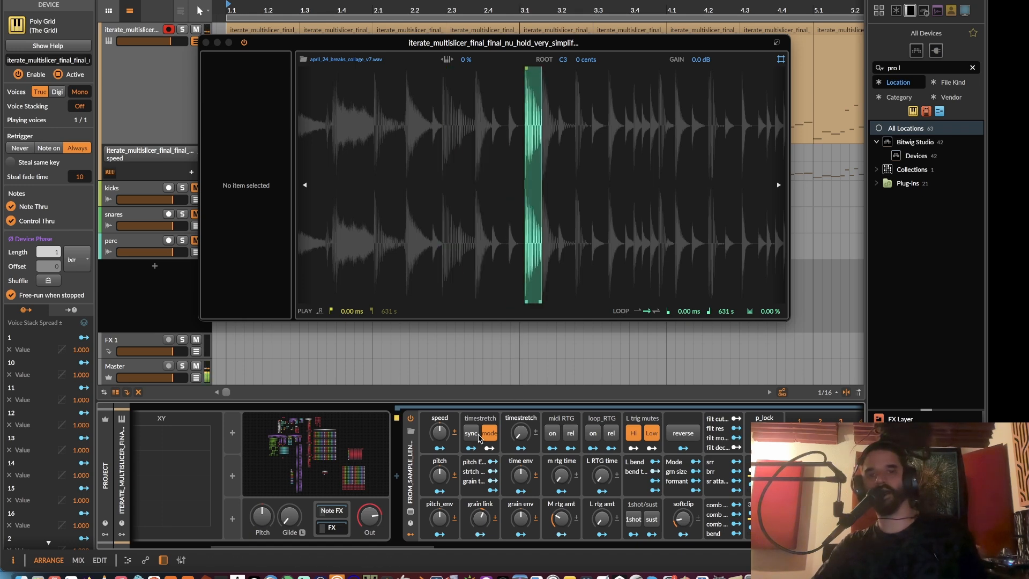
{"action": "left_click_drag", "start_coordinate": [439, 475], "coordinate": [439, 569]}
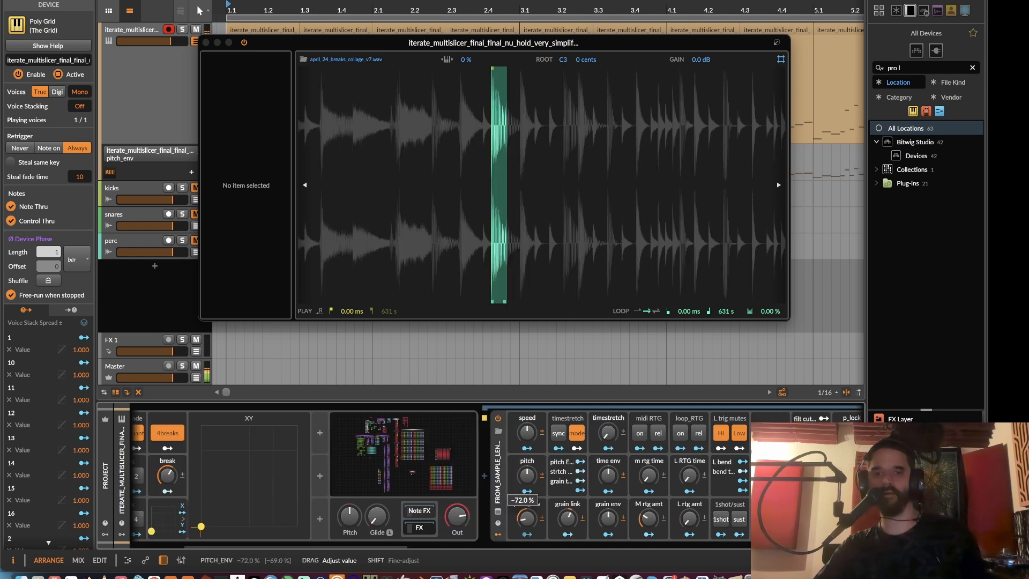
{"action": "left_click_drag", "start_coordinate": [526, 518], "coordinate": [525, 411]}
{"action": "left_click_drag", "start_coordinate": [526, 365], "coordinate": [525, 537]}
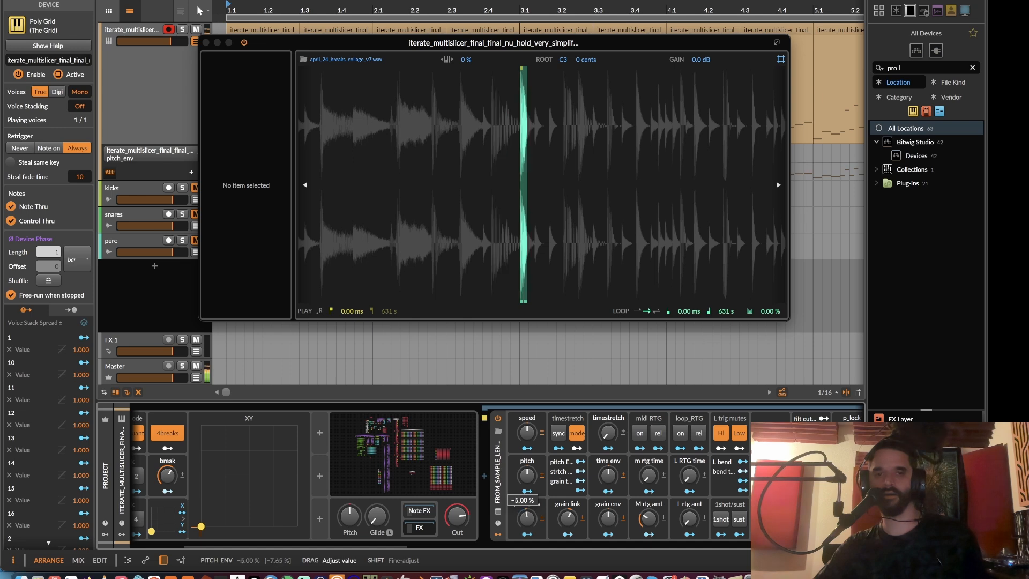
{"action": "left_click_drag", "start_coordinate": [525, 517], "coordinate": [526, 365]}
{"action": "left_click_drag", "start_coordinate": [527, 518], "coordinate": [527, 574]}
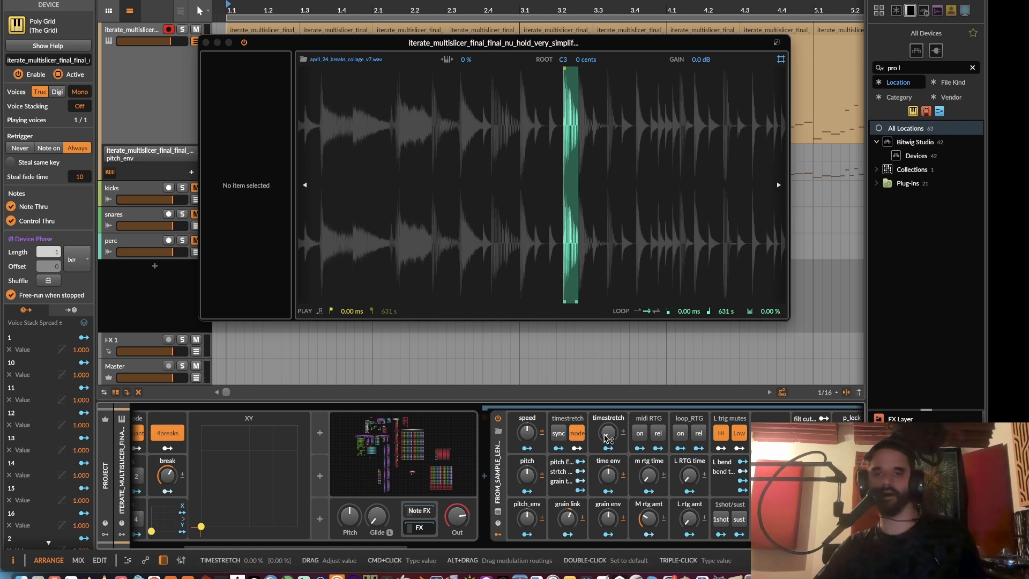
- Try low timestretch amounts such as 9 % and 11 % on different slices, resetting the control between attempts
{"action": "mouse_move", "coordinate": [611, 440]}
{"action": "left_mouse_down"}
{"action": "mouse_move", "coordinate": [611, 407]}
{"action": "mouse_move", "coordinate": [611, 437]}
{"action": "left_mouse_up"}
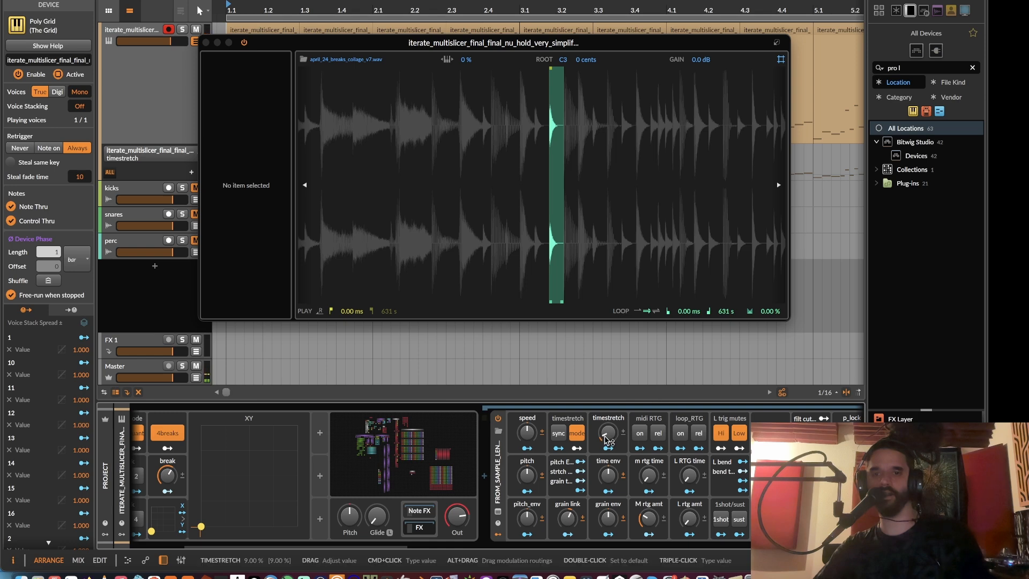
{"action": "double_click", "coordinate": [608, 439]}
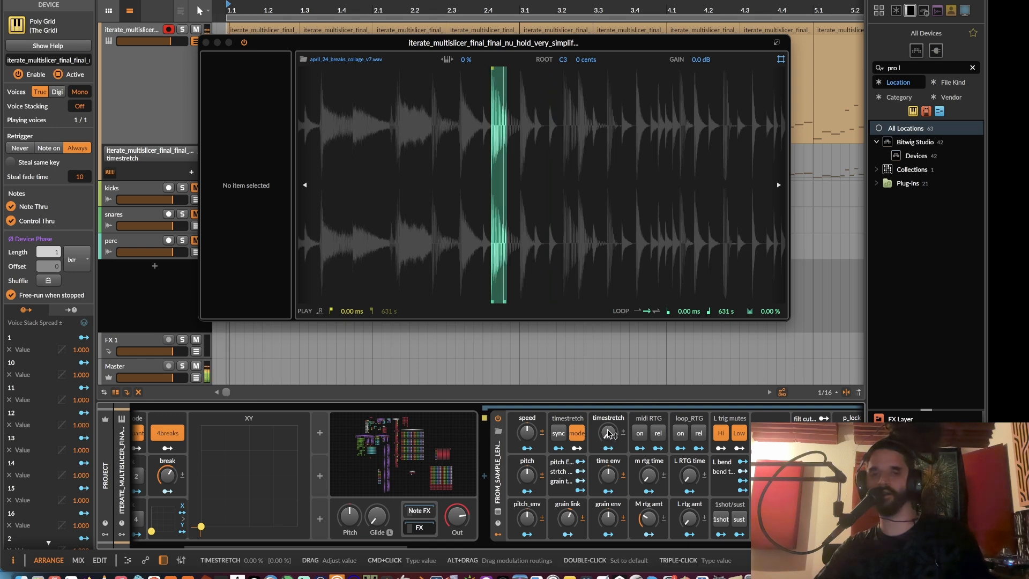
{"action": "mouse_move", "coordinate": [608, 432]}
{"action": "left_mouse_down"}
{"action": "mouse_move", "coordinate": [608, 404]}
{"action": "mouse_move", "coordinate": [608, 433]}
{"action": "left_mouse_up"}
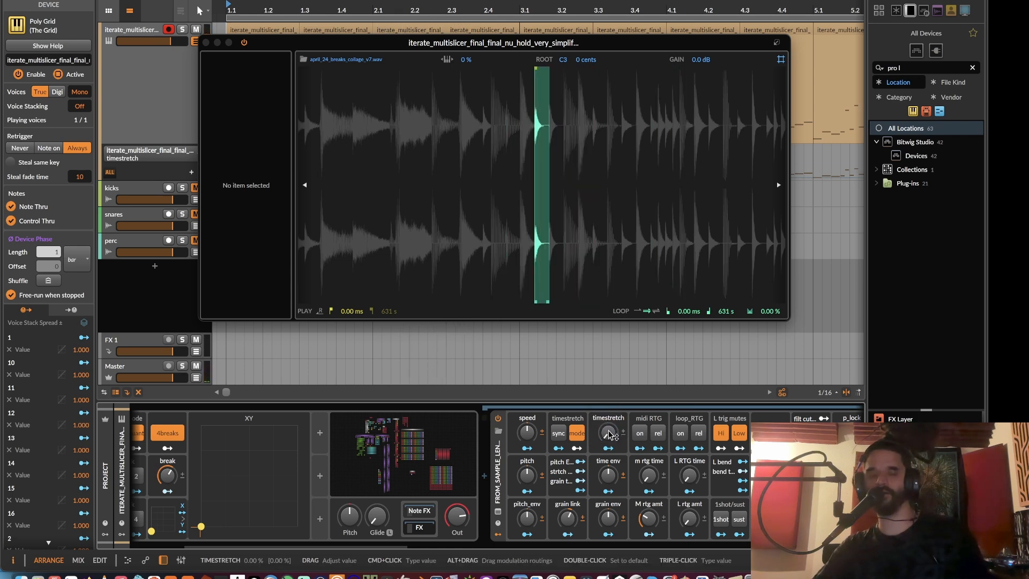
{"action": "left_click_drag", "start_coordinate": [610, 434], "coordinate": [610, 375]}
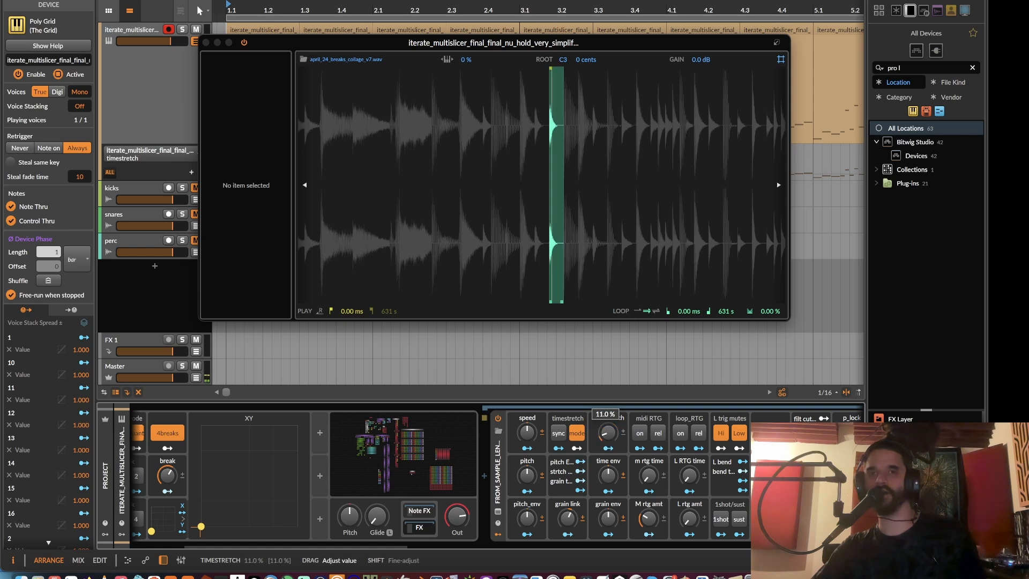
- Try time env at −78 % and at a positive amount against raised timestretch, bring timestretch to 49 %, and reset time env
{"action": "left_click_drag", "start_coordinate": [607, 433], "coordinate": [608, 398]}
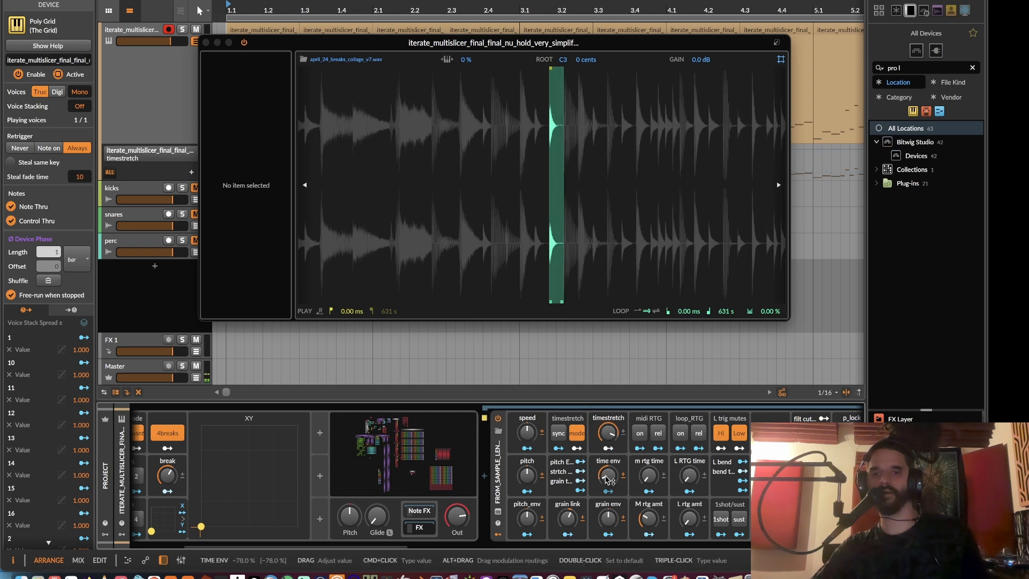
{"action": "left_click_drag", "start_coordinate": [608, 476], "coordinate": [608, 433]}
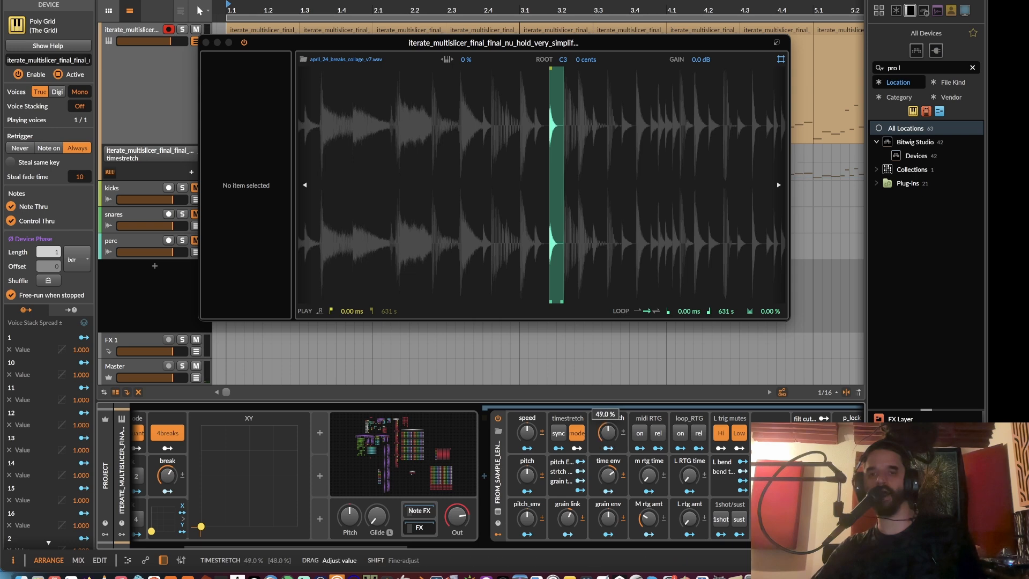
{"action": "left_click", "coordinate": [612, 477]}
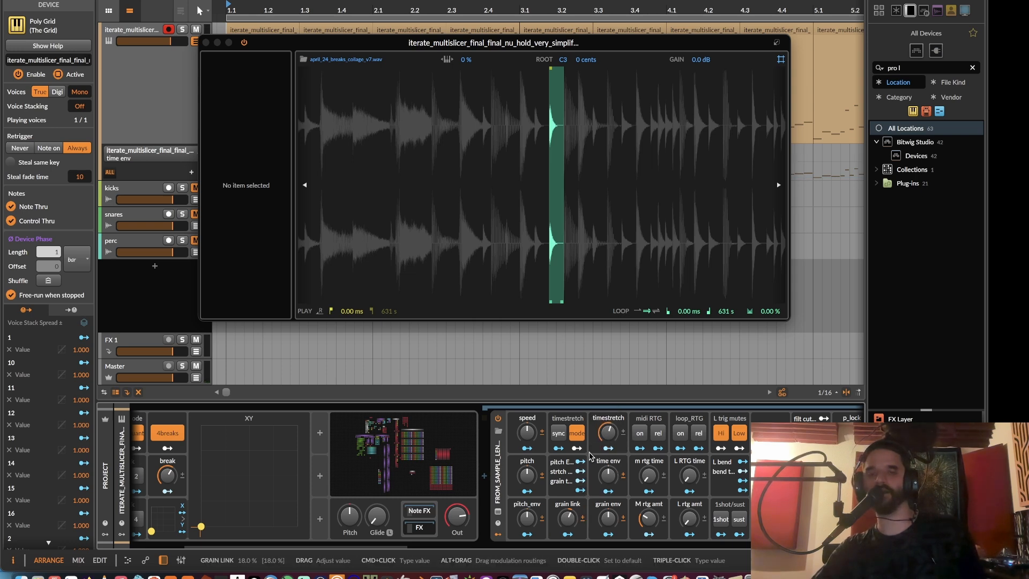
- Try different grain link amounts, including 18 %, while sweeping timestretch through values such as 16 %
{"action": "left_click", "coordinate": [608, 432]}
{"action": "double_click", "coordinate": [567, 522]}
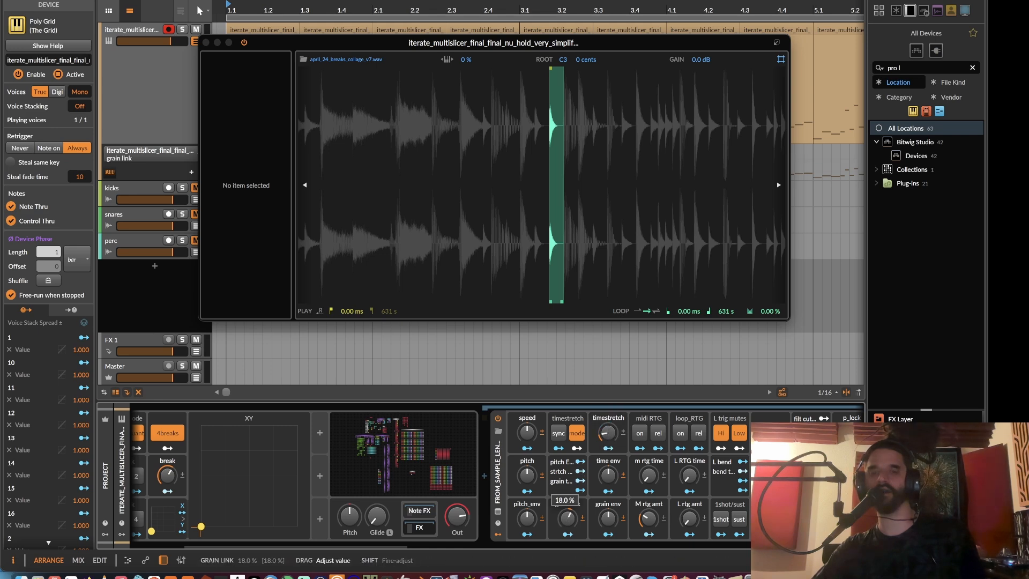
{"action": "mouse_move", "coordinate": [609, 433]}
{"action": "left_mouse_down"}
{"action": "mouse_move", "coordinate": [609, 370]}
{"action": "mouse_move", "coordinate": [609, 446]}
{"action": "left_mouse_up"}
{"action": "left_click_drag", "start_coordinate": [568, 518], "coordinate": [568, 498]}
{"action": "left_click_drag", "start_coordinate": [608, 433], "coordinate": [608, 436]}
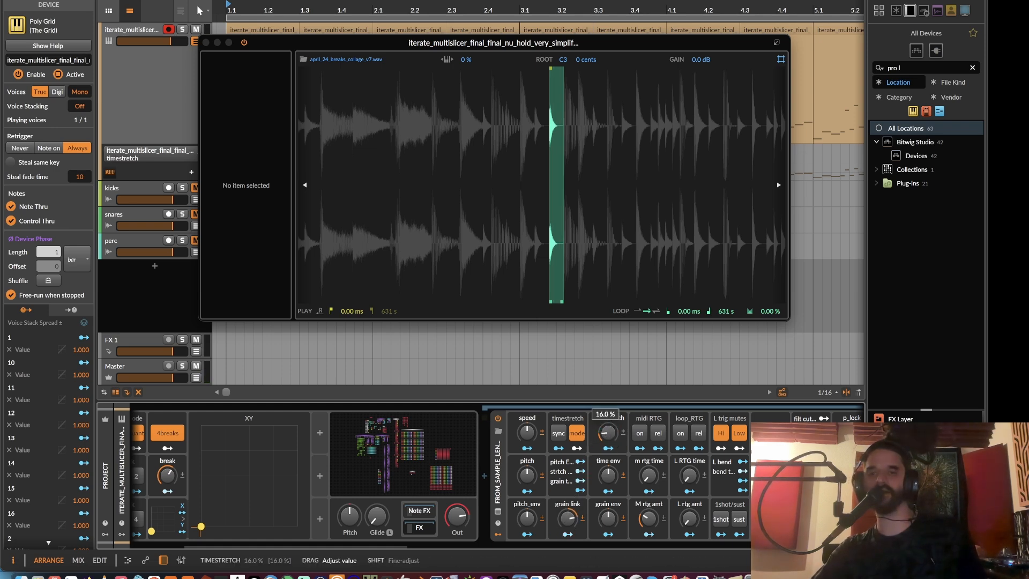
{"action": "left_click_drag", "start_coordinate": [609, 396], "coordinate": [609, 375]}
{"action": "left_click_drag", "start_coordinate": [609, 433], "coordinate": [608, 434]}
{"action": "left_click_drag", "start_coordinate": [567, 518], "coordinate": [568, 512]}
{"action": "left_click_drag", "start_coordinate": [609, 434], "coordinate": [609, 436]}
- Try grain env with raised timestretch and grain link at neutral, show the env times macros, and reset timestretch and grain env
{"action": "left_click_drag", "start_coordinate": [568, 518], "coordinate": [609, 518]}
{"action": "left_click_drag", "start_coordinate": [608, 433], "coordinate": [608, 419]}
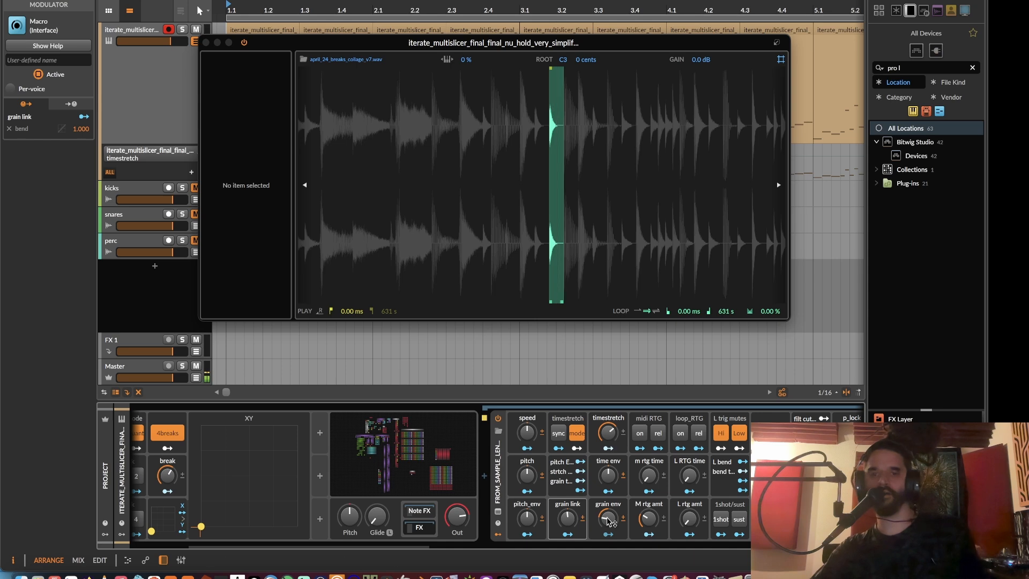
{"action": "left_click", "coordinate": [562, 485]}
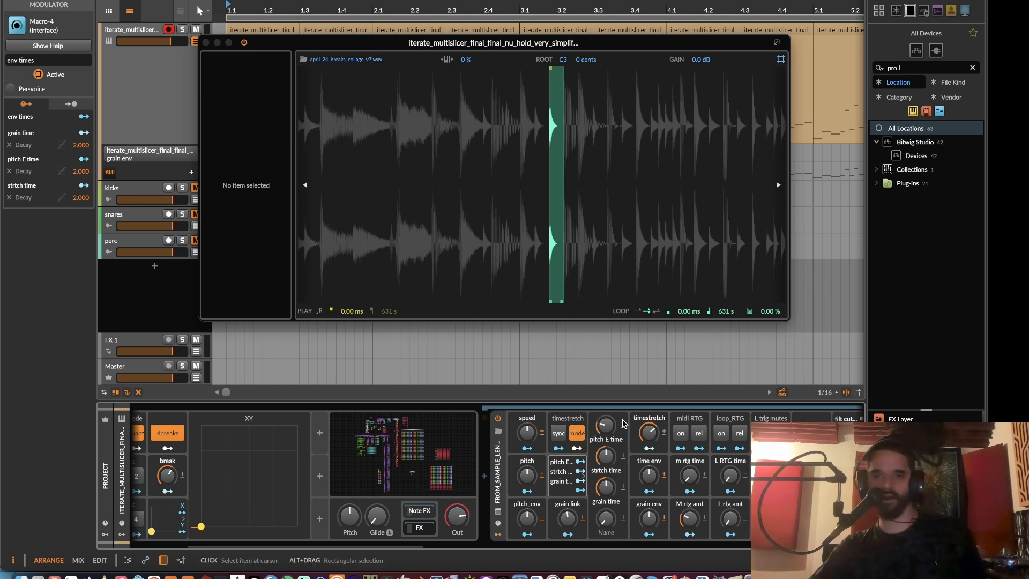
{"action": "key", "text": "Delete"}
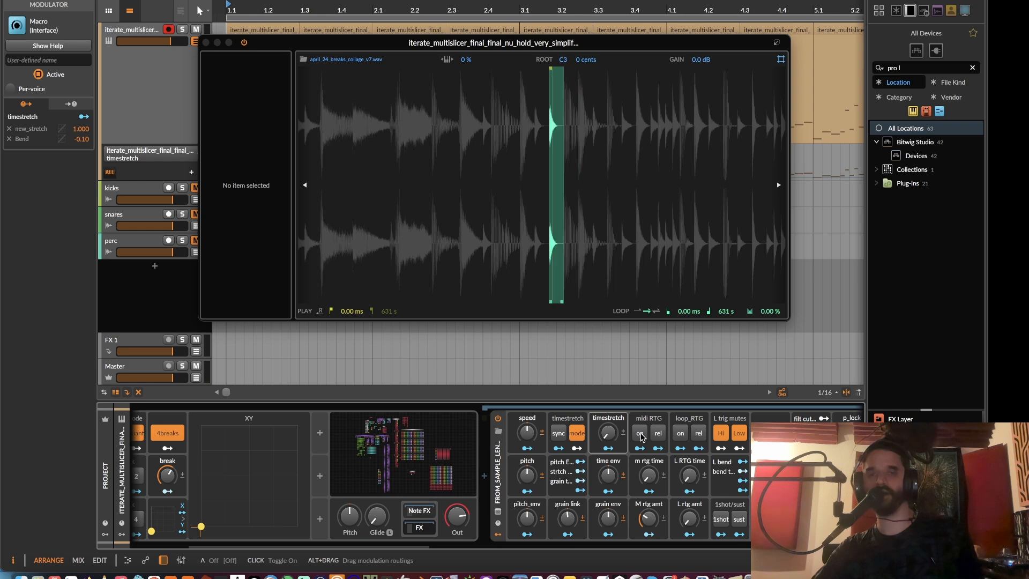
- Turn on midi RTG and try raising its m rtg time to about 27 %
{"action": "left_click", "coordinate": [641, 435]}
{"action": "left_click", "coordinate": [642, 435]}
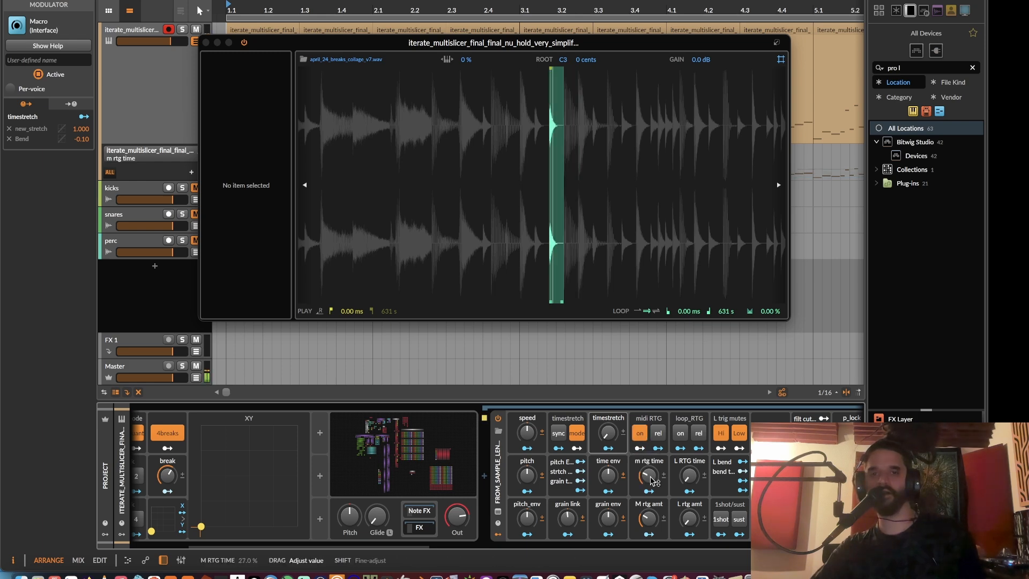
{"action": "left_click_drag", "start_coordinate": [650, 477], "coordinate": [650, 484]}
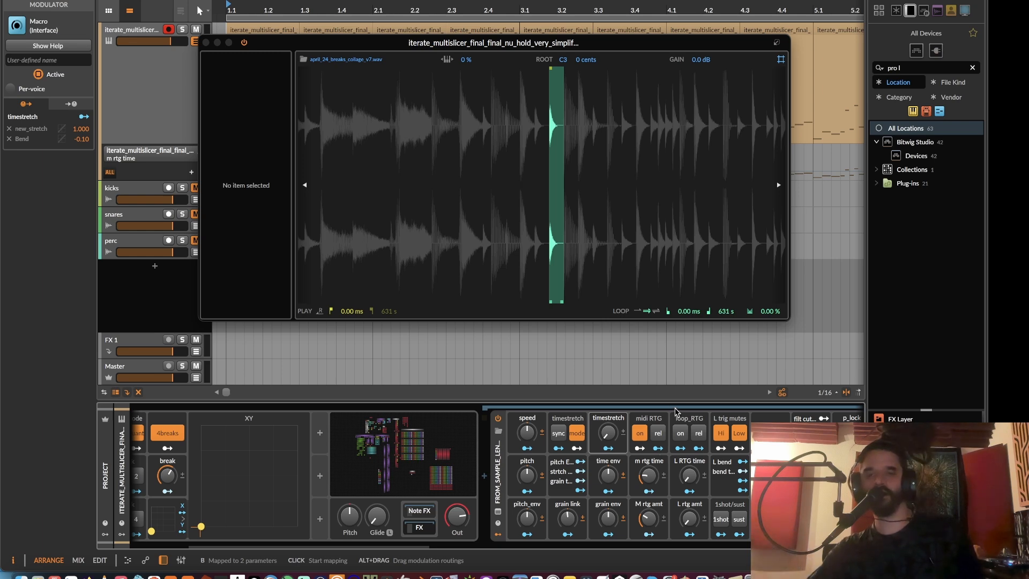
- Turn on the midi RTG's rel option, set M rtg amt to 32.5 % and m rtg time to minimum, and switch midi RTG off
{"action": "left_click", "coordinate": [658, 433]}
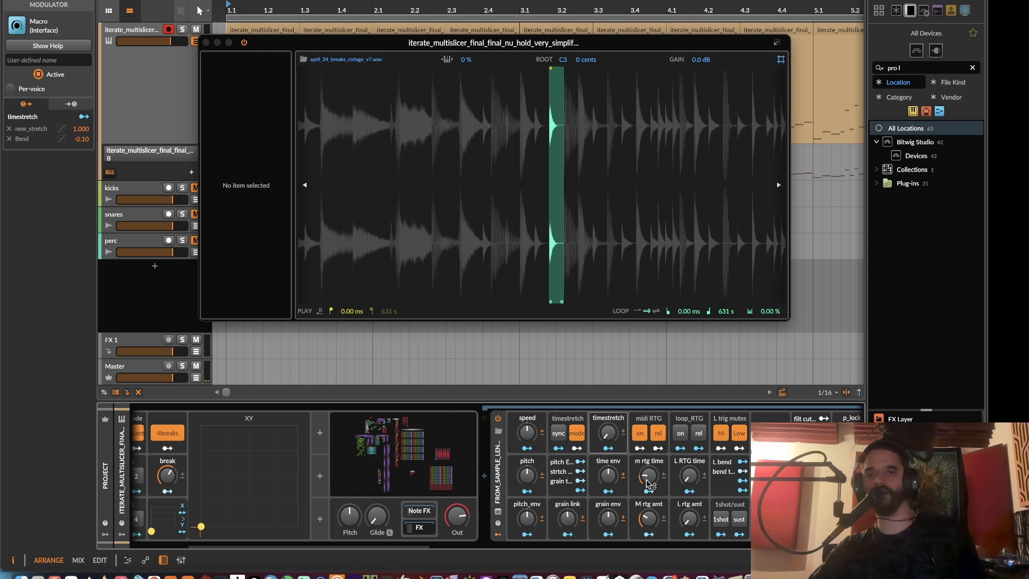
{"action": "left_click_drag", "start_coordinate": [649, 476], "coordinate": [649, 478]}
{"action": "left_click_drag", "start_coordinate": [650, 519], "coordinate": [649, 524]}
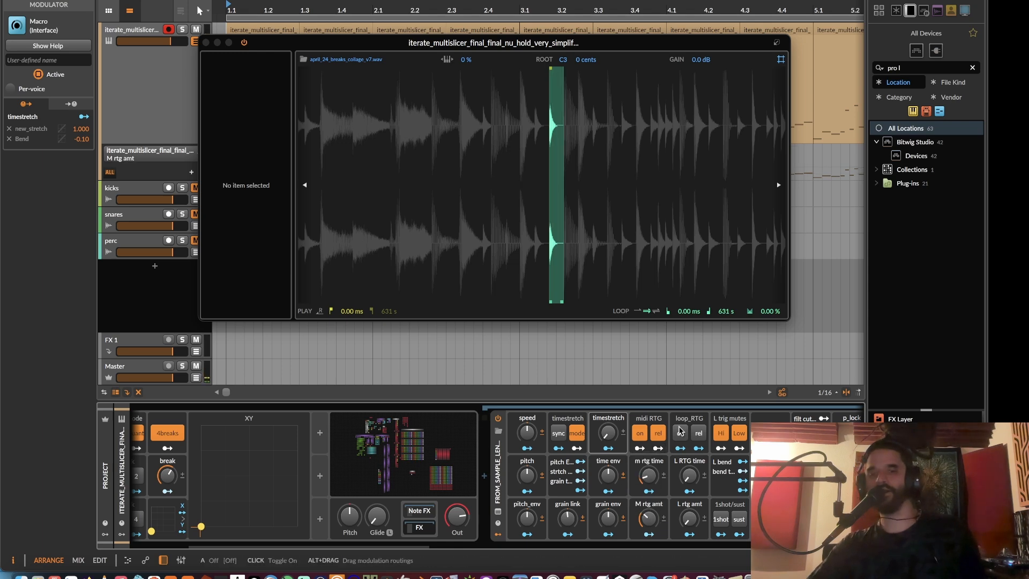
{"action": "left_click_drag", "start_coordinate": [649, 476], "coordinate": [649, 480]}
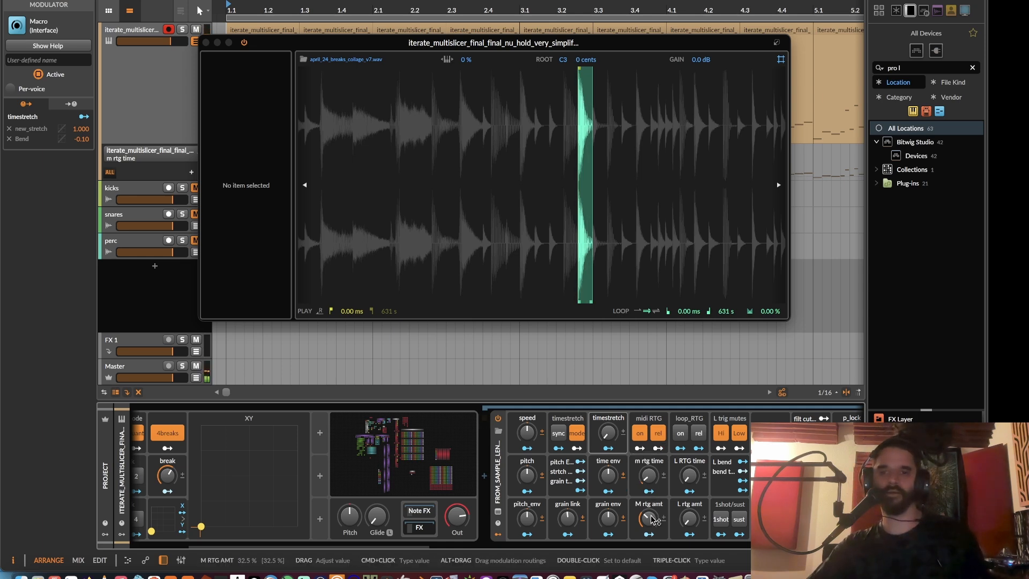
{"action": "left_click", "coordinate": [643, 437]}
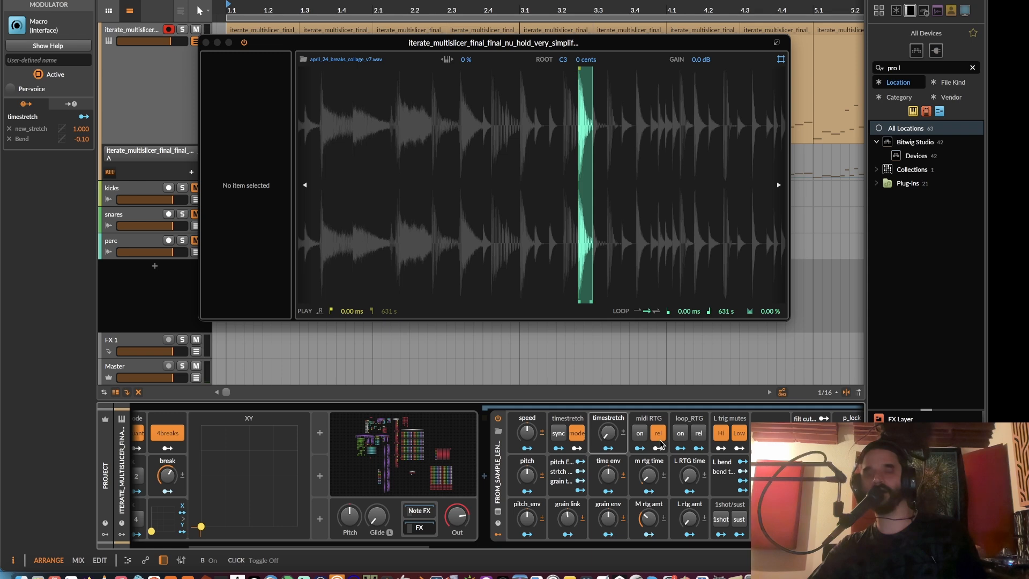
- Turn on 1shot and switch on midi RTG with its rel option enabled
{"action": "left_click", "coordinate": [659, 438]}
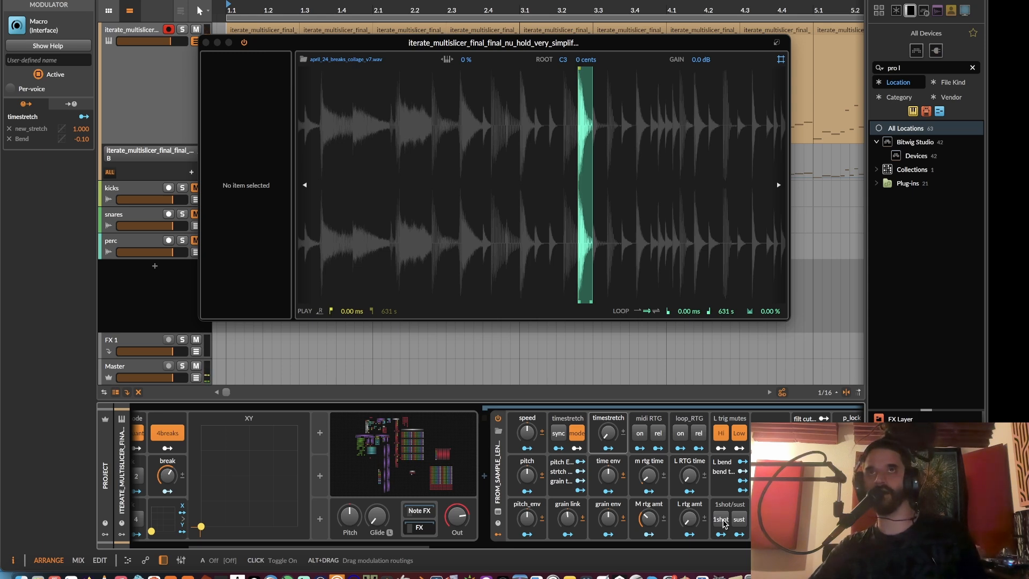
{"action": "left_click", "coordinate": [723, 522]}
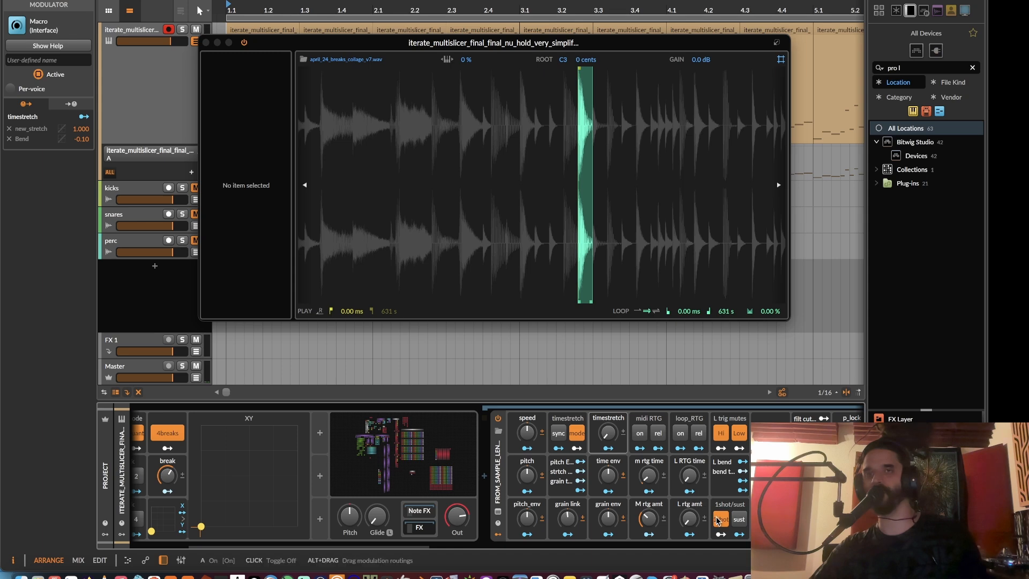
{"action": "left_click", "coordinate": [640, 433]}
{"action": "left_click", "coordinate": [659, 433]}
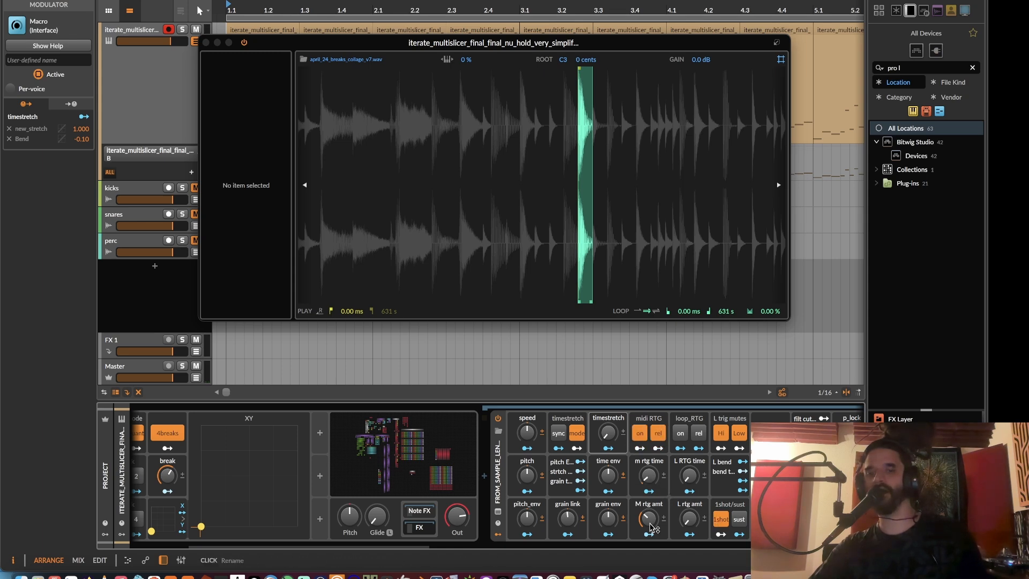
- Try different M rtg amt settings while sweeping m rtg time through values such as 8 %
{"action": "left_click_drag", "start_coordinate": [653, 528], "coordinate": [649, 519]}
{"action": "left_click_drag", "start_coordinate": [650, 479], "coordinate": [650, 473]}
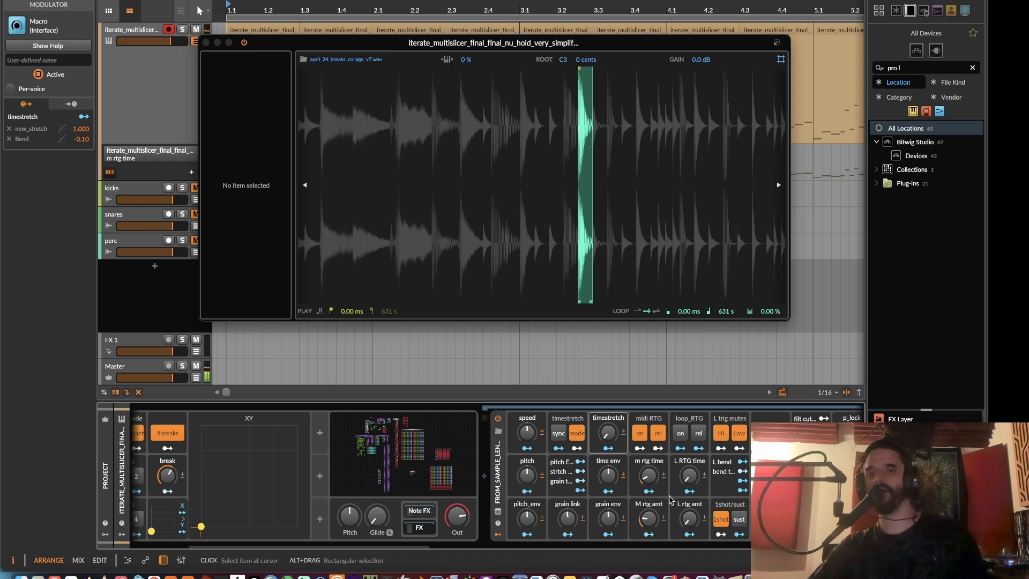
{"action": "left_click_drag", "start_coordinate": [649, 519], "coordinate": [649, 511]}
{"action": "left_click_drag", "start_coordinate": [651, 476], "coordinate": [652, 539]}
{"action": "left_click_drag", "start_coordinate": [649, 475], "coordinate": [648, 491]}
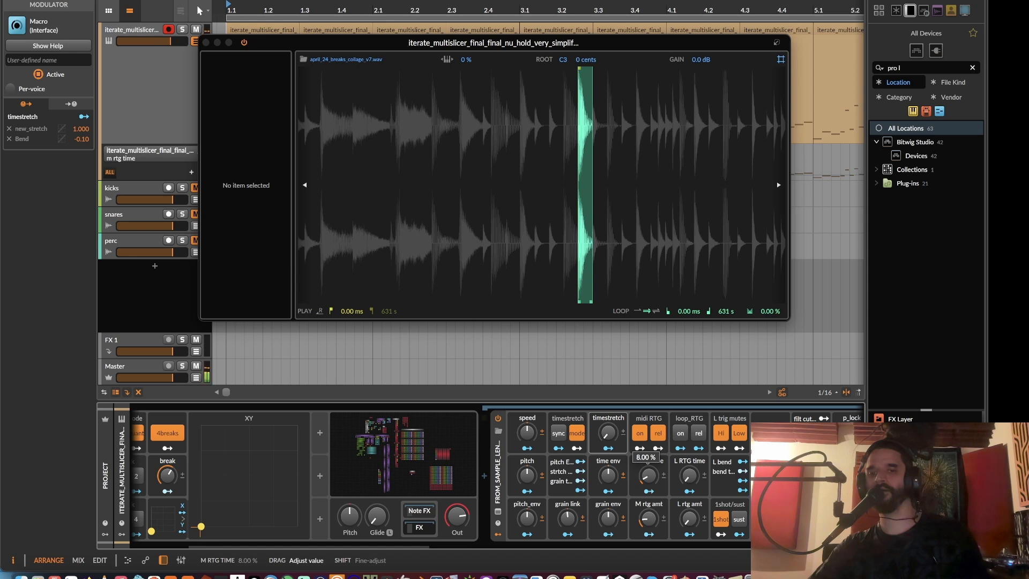
- Turn off the midi RTG's rel option, compare midi RTG on and off, and leave it off
{"action": "left_click", "coordinate": [659, 434]}
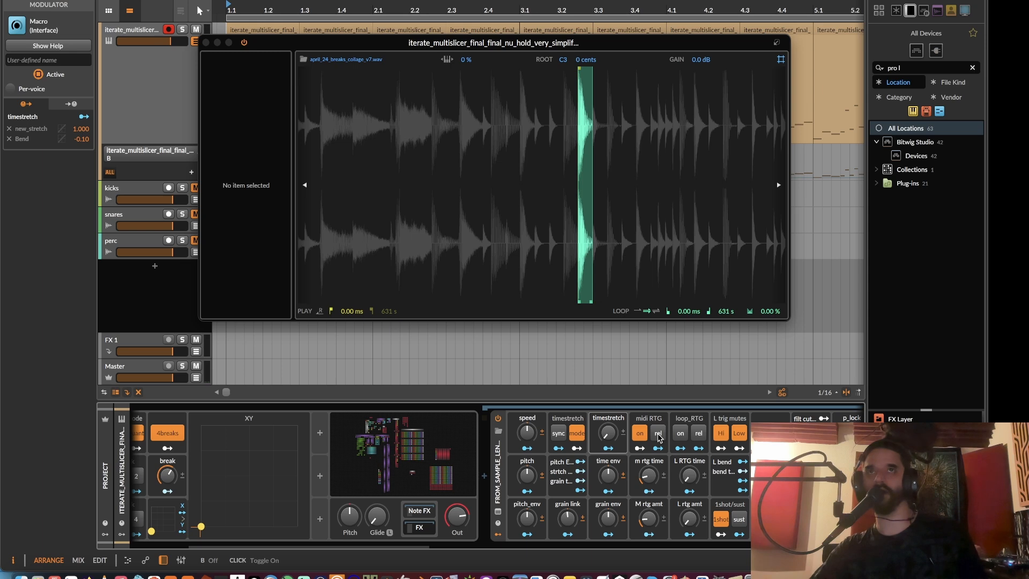
{"action": "left_click", "coordinate": [649, 480]}
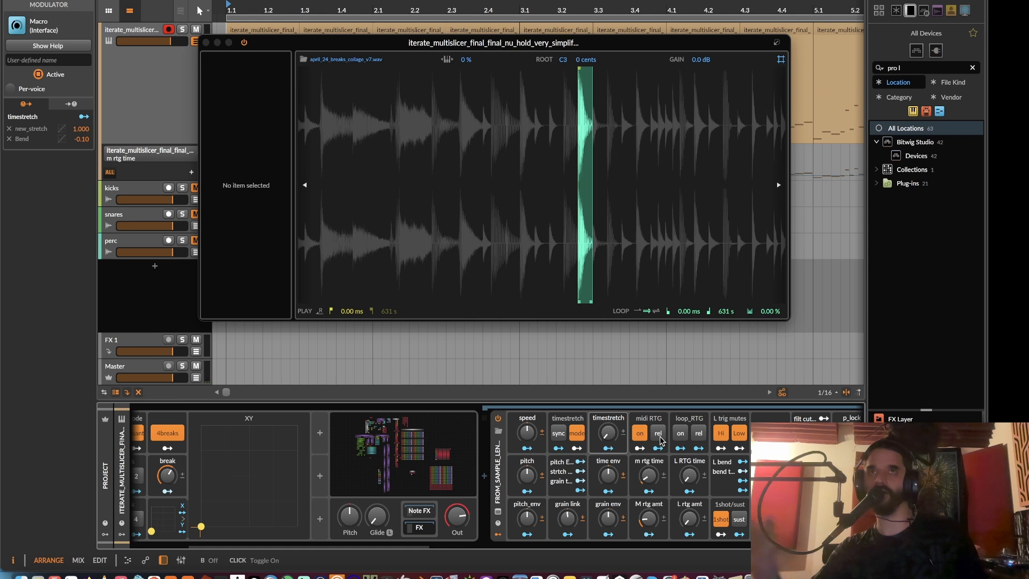
{"action": "left_click", "coordinate": [642, 434]}
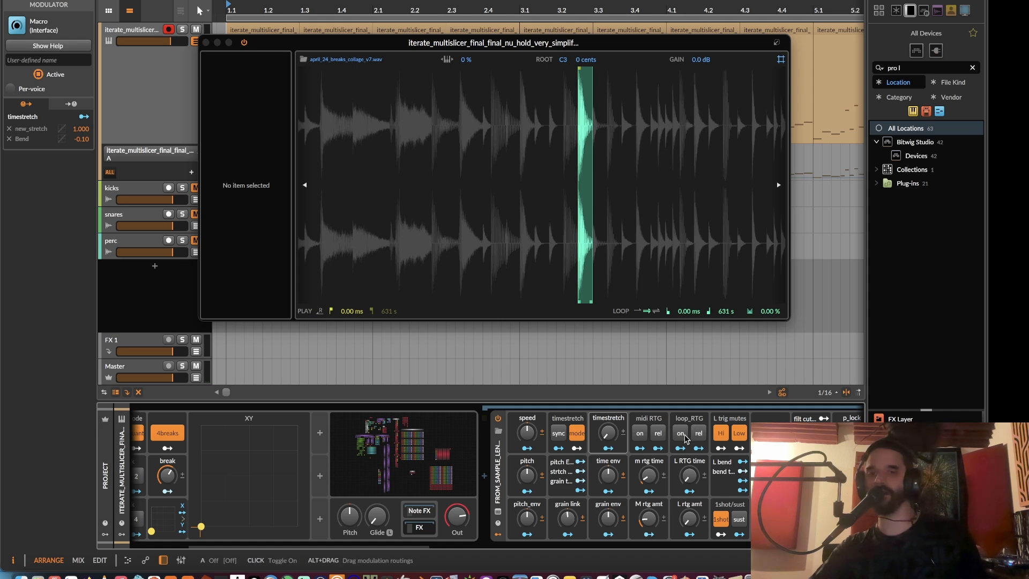
{"action": "left_click", "coordinate": [640, 434]}
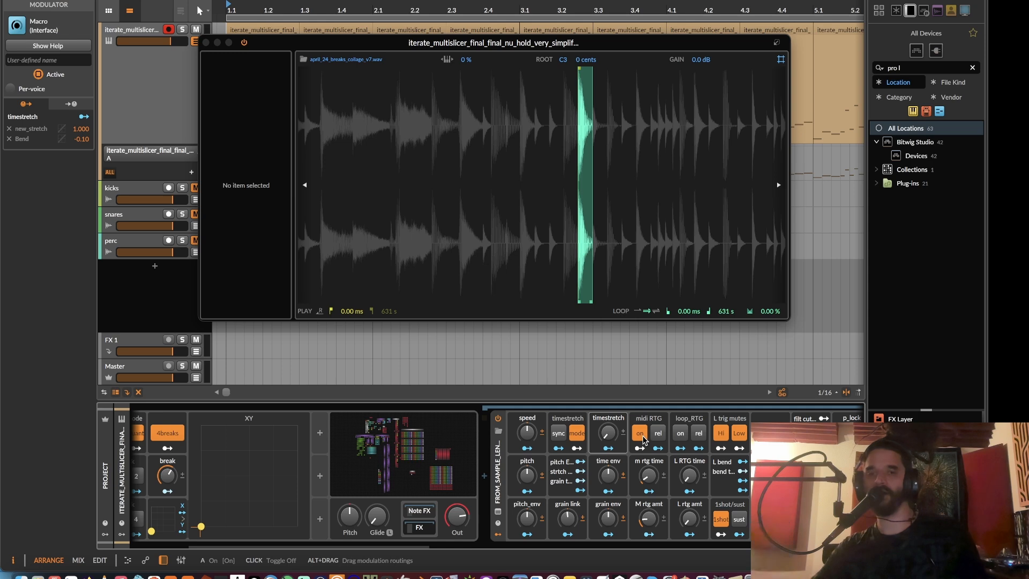
{"action": "left_click", "coordinate": [641, 434]}
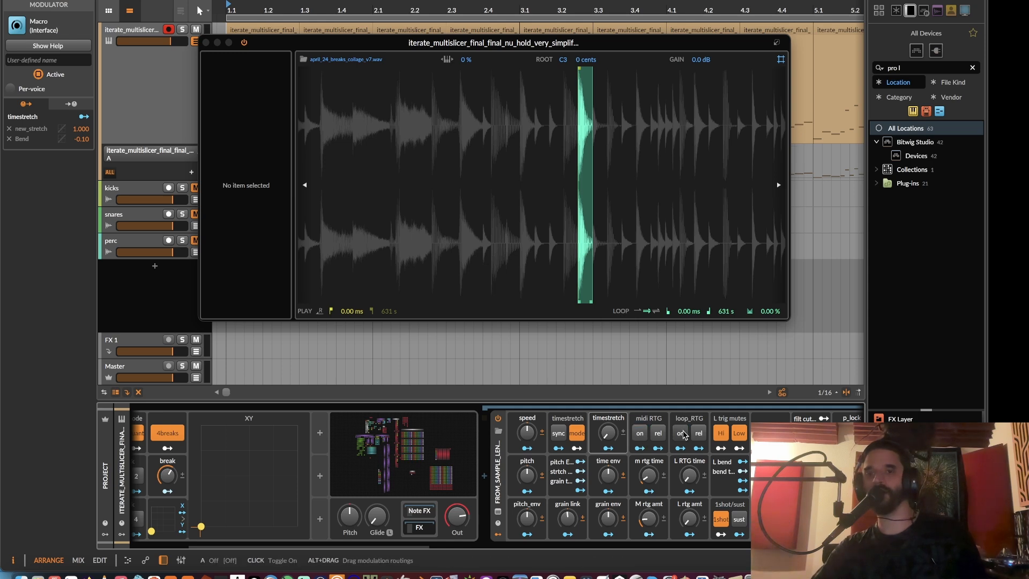
- Turn on loop_RTG with the Hi and Low trig mutes and 1shot off, trying L RTG time values such as 48 %
{"action": "left_click", "coordinate": [684, 434]}
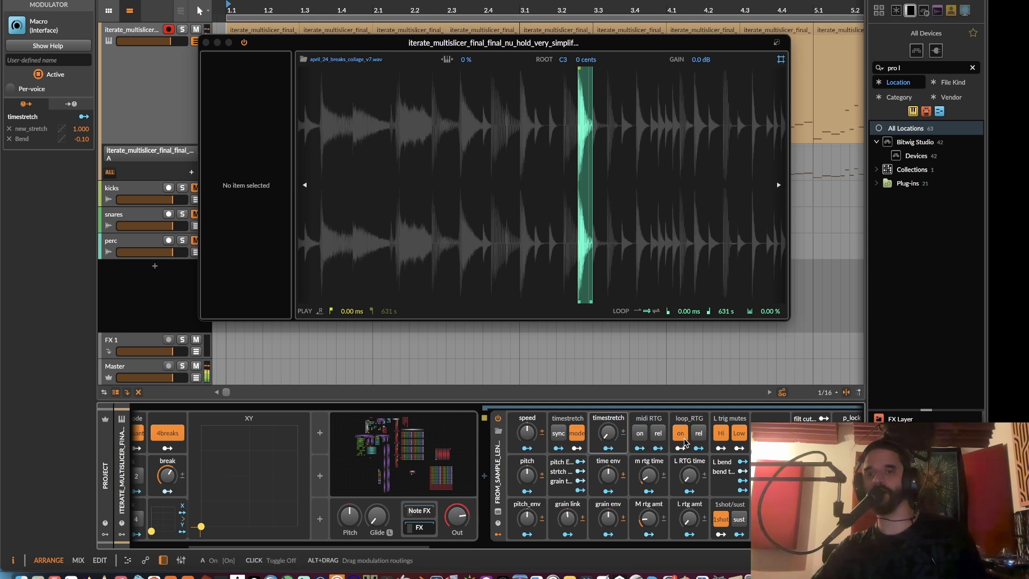
{"action": "left_click", "coordinate": [722, 433]}
{"action": "left_click", "coordinate": [739, 434]}
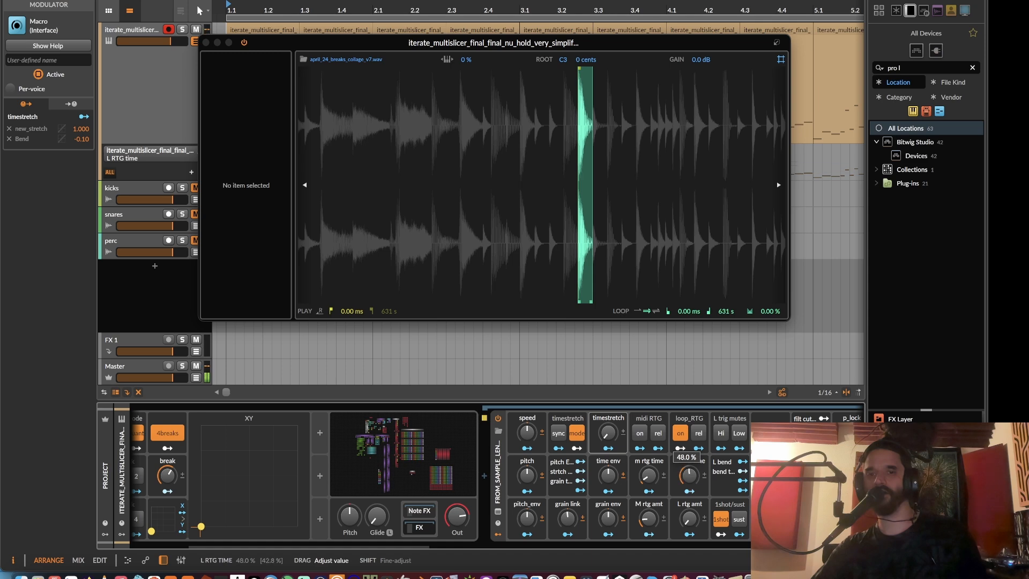
{"action": "left_click_drag", "start_coordinate": [689, 477], "coordinate": [689, 489]}
{"action": "left_click", "coordinate": [720, 518]}
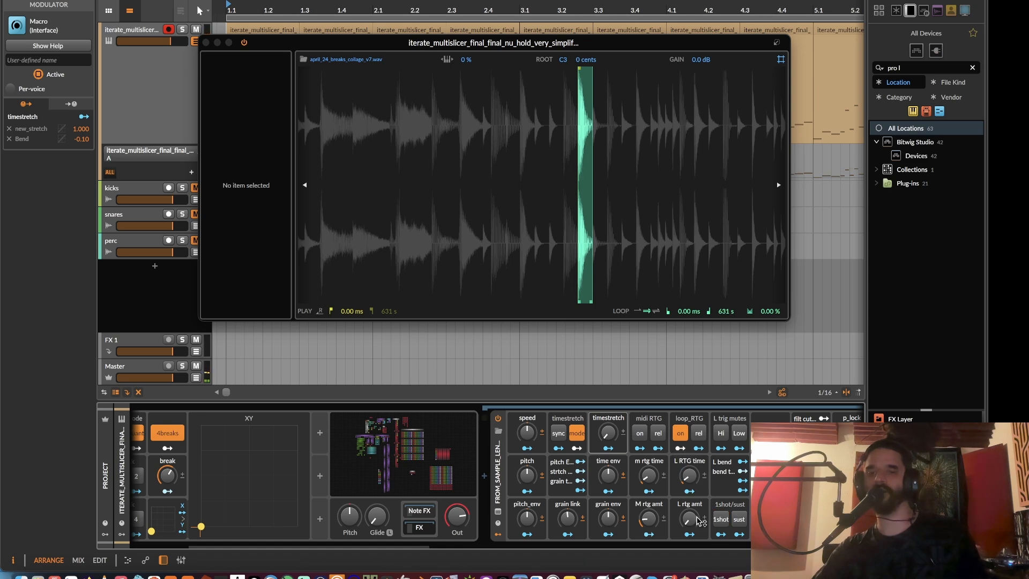
- Turn on the loop_RTG's rel option and raise L RTG time to 100 % with the waveform zoomed in on the slice
{"action": "left_click", "coordinate": [698, 434]}
{"action": "mouse_move", "coordinate": [689, 475]}
{"action": "left_mouse_down"}
{"action": "mouse_move", "coordinate": [689, 461]}
{"action": "mouse_move", "coordinate": [690, 472]}
{"action": "left_mouse_up"}
{"action": "left_click_drag", "start_coordinate": [591, 216], "coordinate": [590, 252]}
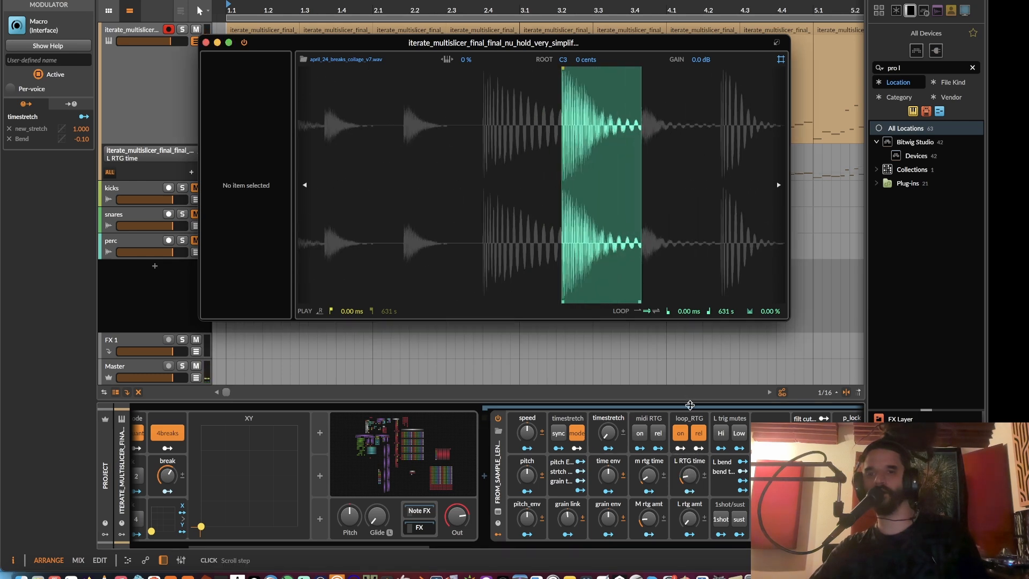
{"action": "left_click_drag", "start_coordinate": [690, 477], "coordinate": [690, 412]}
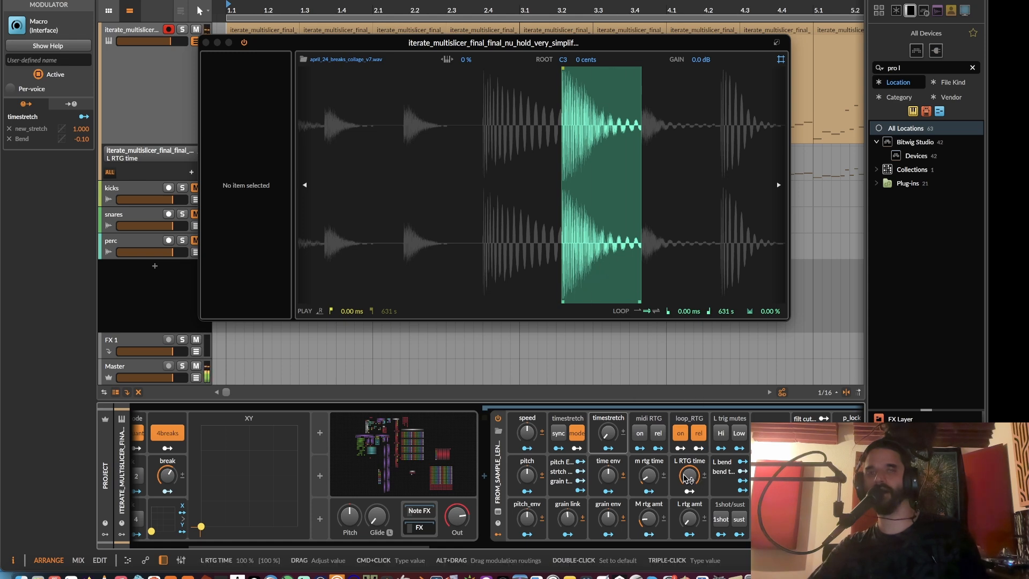
- Lower the Poly Grid's output level and try shorter L RTG times with rel on
{"action": "left_click", "coordinate": [457, 516]}
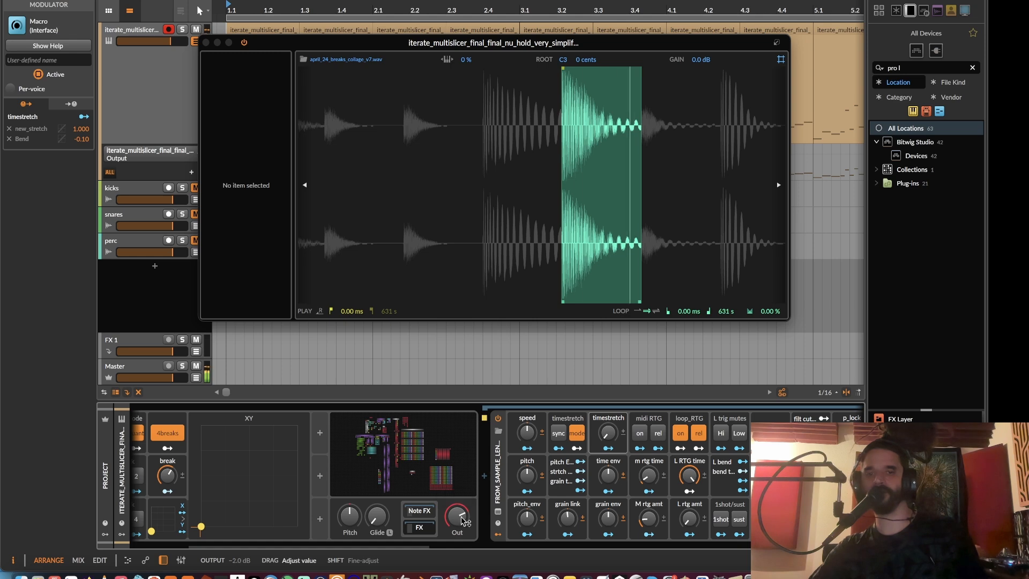
{"action": "left_click_drag", "start_coordinate": [458, 516], "coordinate": [457, 528]}
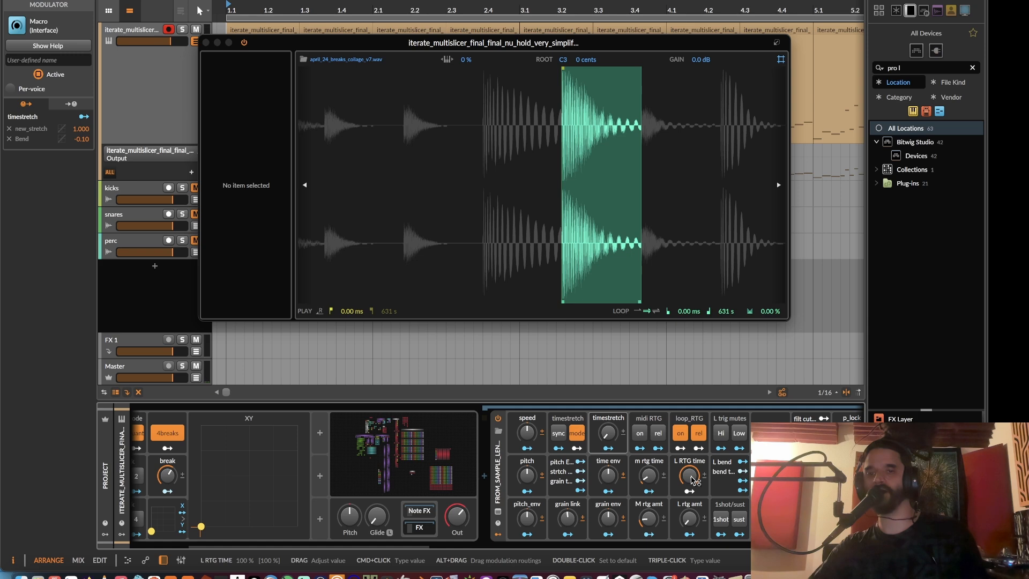
{"action": "mouse_move", "coordinate": [691, 477]}
{"action": "left_mouse_down"}
{"action": "mouse_move", "coordinate": [692, 515]}
{"action": "mouse_move", "coordinate": [695, 477]}
{"action": "left_mouse_up"}
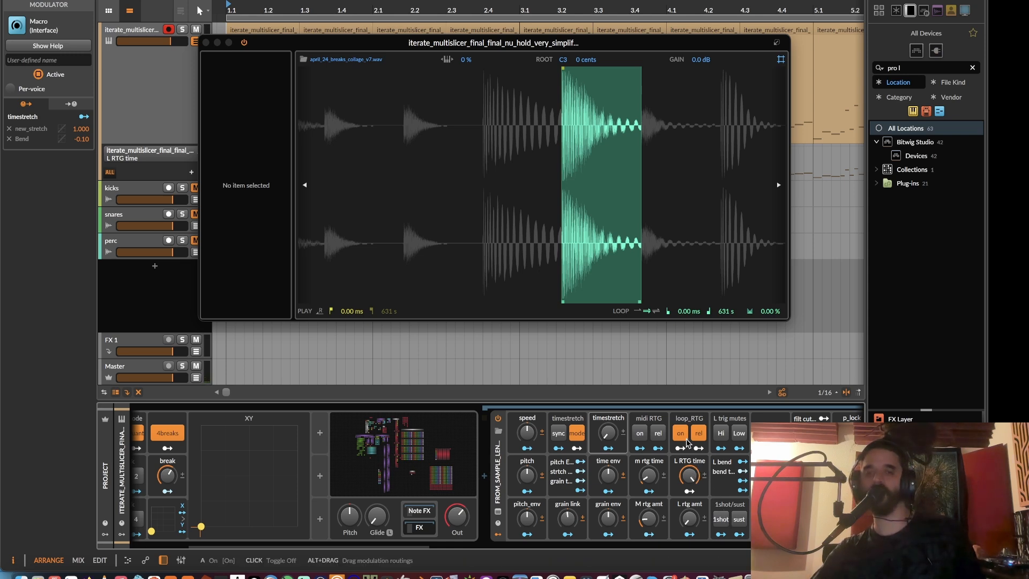
{"action": "left_click_drag", "start_coordinate": [690, 477], "coordinate": [691, 512]}
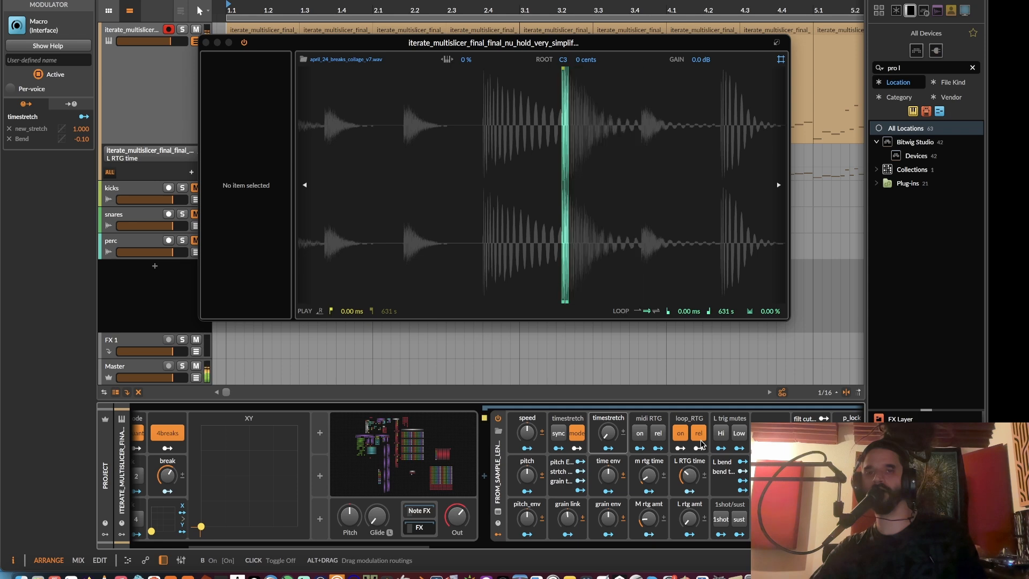
{"action": "left_click_drag", "start_coordinate": [689, 475], "coordinate": [689, 475]}
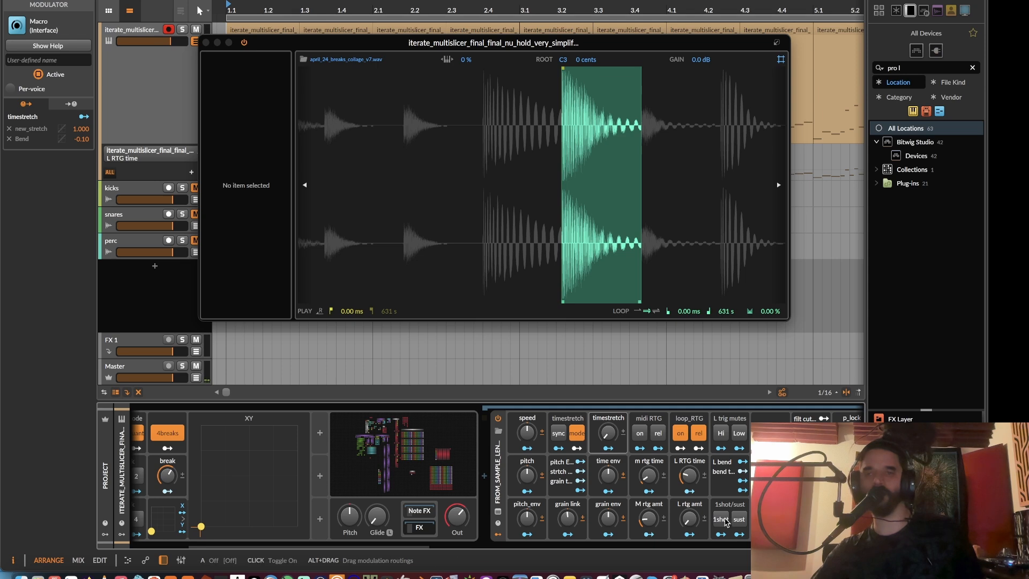
- Turn on 1shot, raise L rtg amt, turn off the loop_RTG's rel option, and set L RTG time to 14 %
{"action": "left_click", "coordinate": [725, 521]}
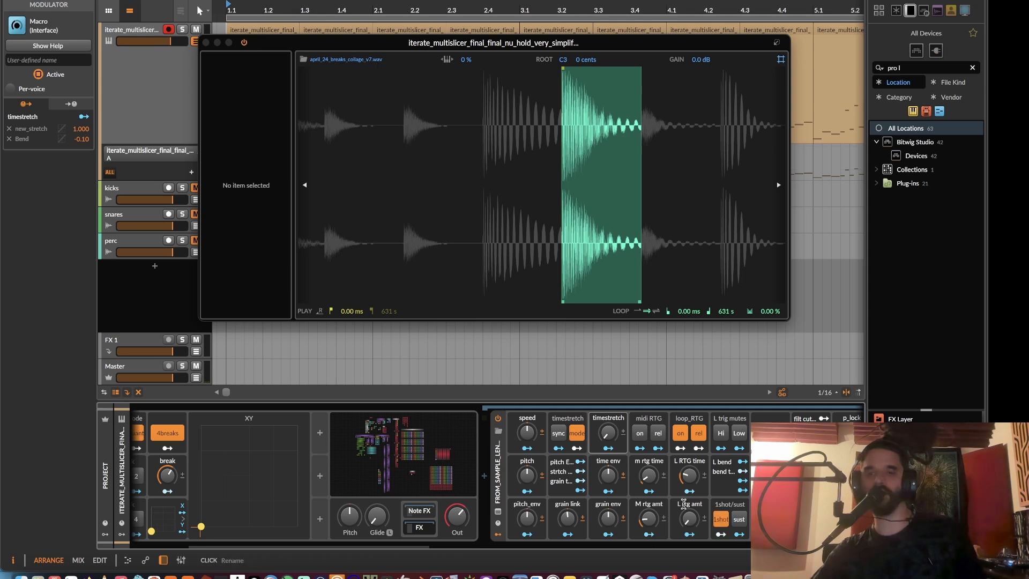
{"action": "left_click_drag", "start_coordinate": [690, 517], "coordinate": [690, 518]}
{"action": "left_click_drag", "start_coordinate": [690, 475], "coordinate": [690, 475]}
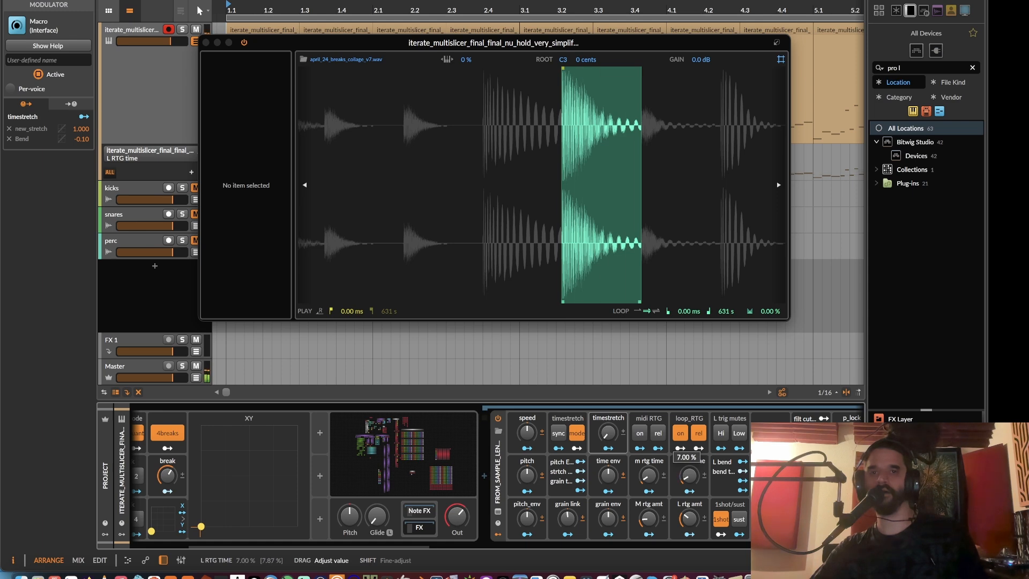
{"action": "left_click_drag", "start_coordinate": [689, 475], "coordinate": [689, 475]}
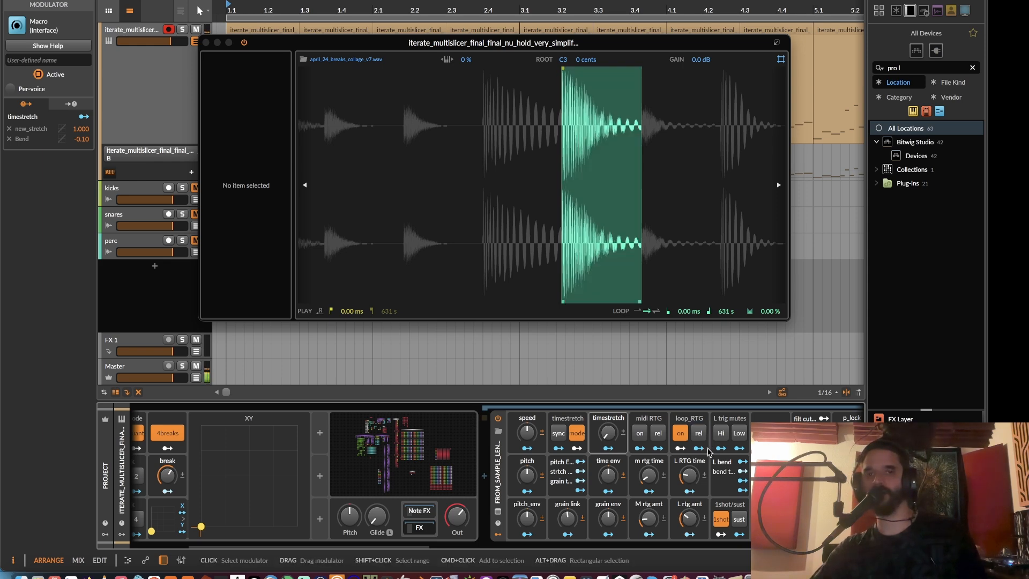
{"action": "left_click_drag", "start_coordinate": [689, 475], "coordinate": [689, 475]}
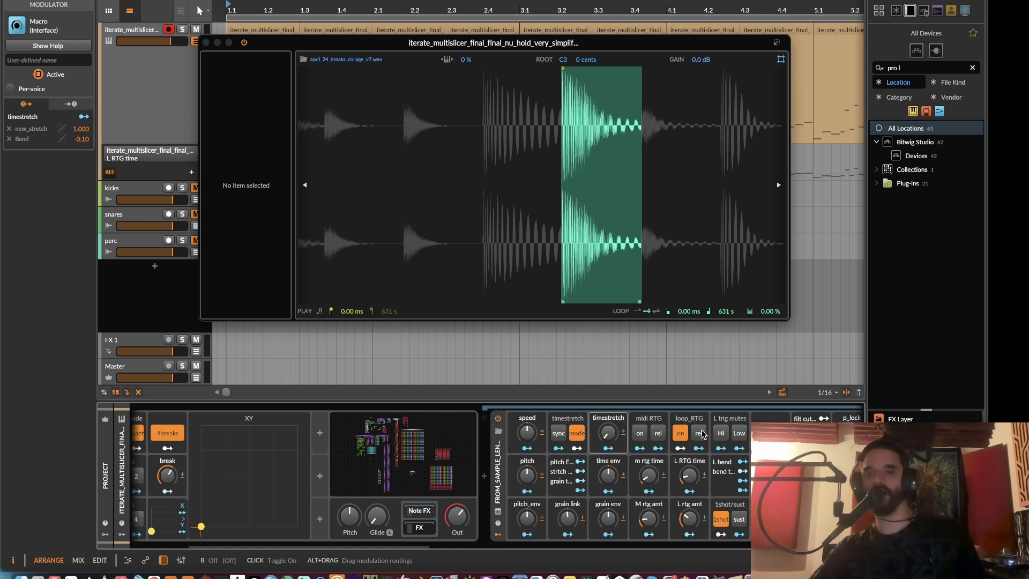
- Sweep L RTG time between about 15 % and 100 % with 1shot off, using the Hi and Low trig mutes and switching them off at the end
{"action": "left_click", "coordinate": [720, 433]}
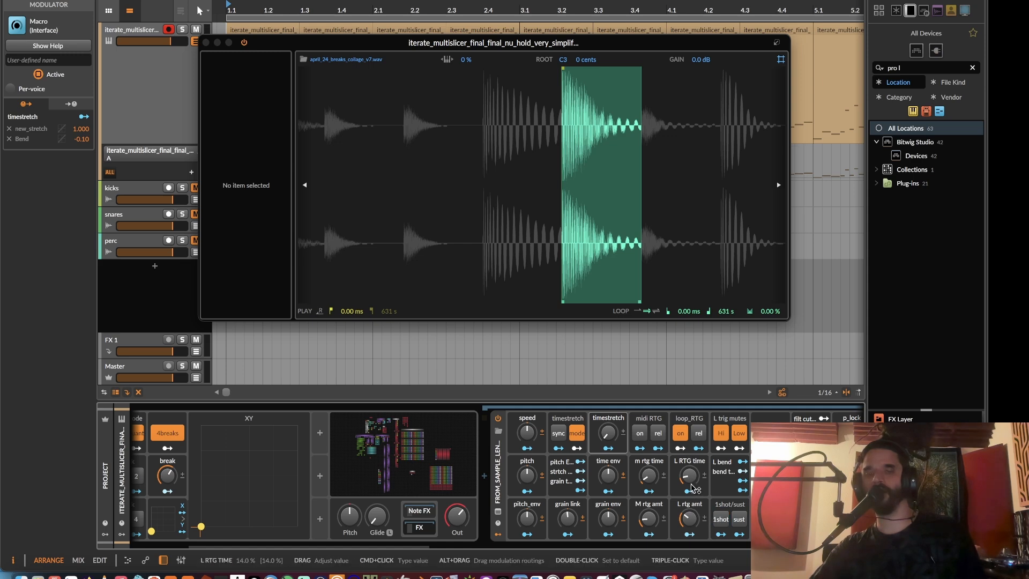
{"action": "left_click", "coordinate": [692, 475]}
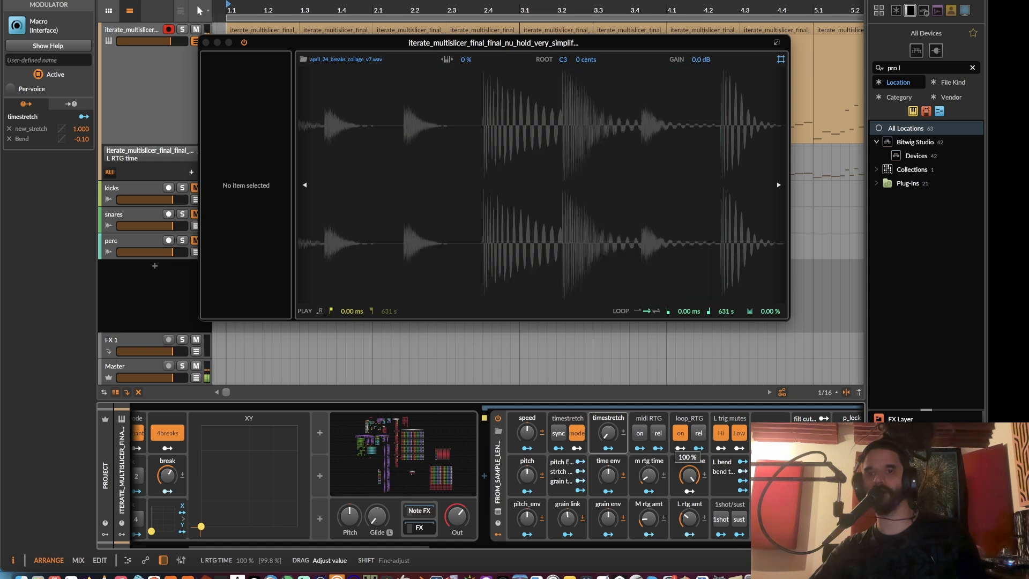
{"action": "left_click_drag", "start_coordinate": [691, 476], "coordinate": [691, 542]}
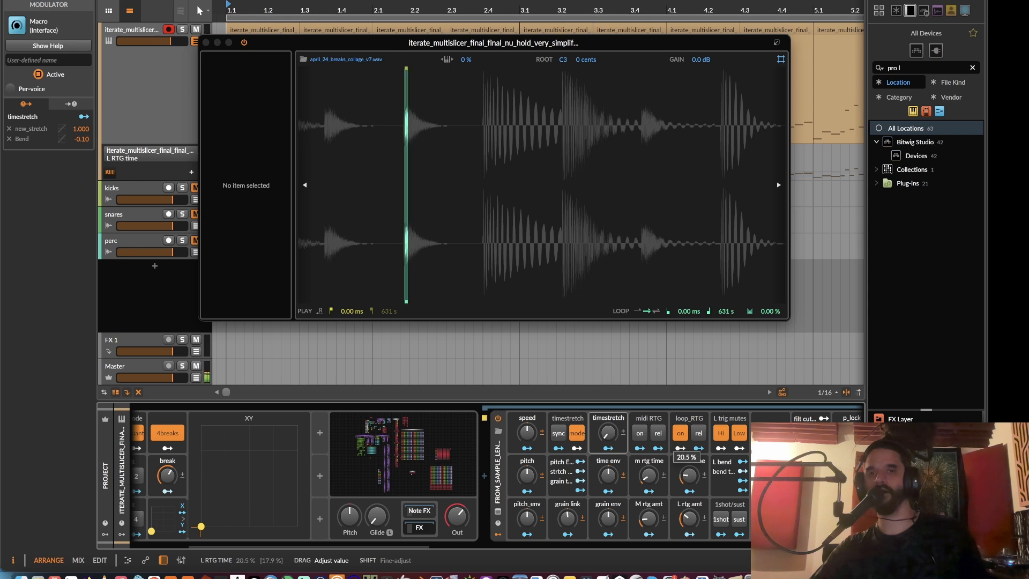
{"action": "left_click_drag", "start_coordinate": [690, 476], "coordinate": [690, 415]}
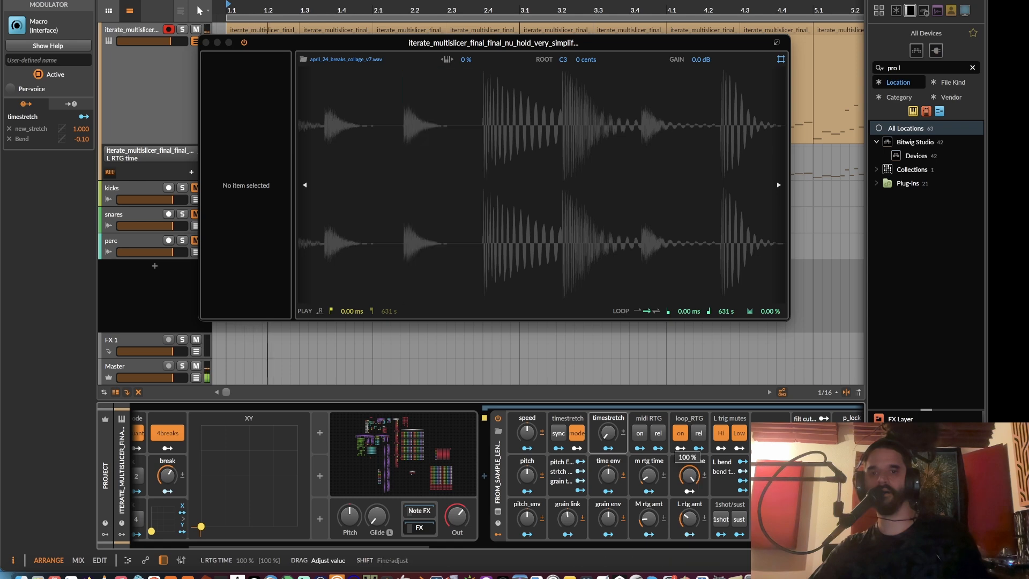
{"action": "left_click_drag", "start_coordinate": [690, 475], "coordinate": [690, 536]}
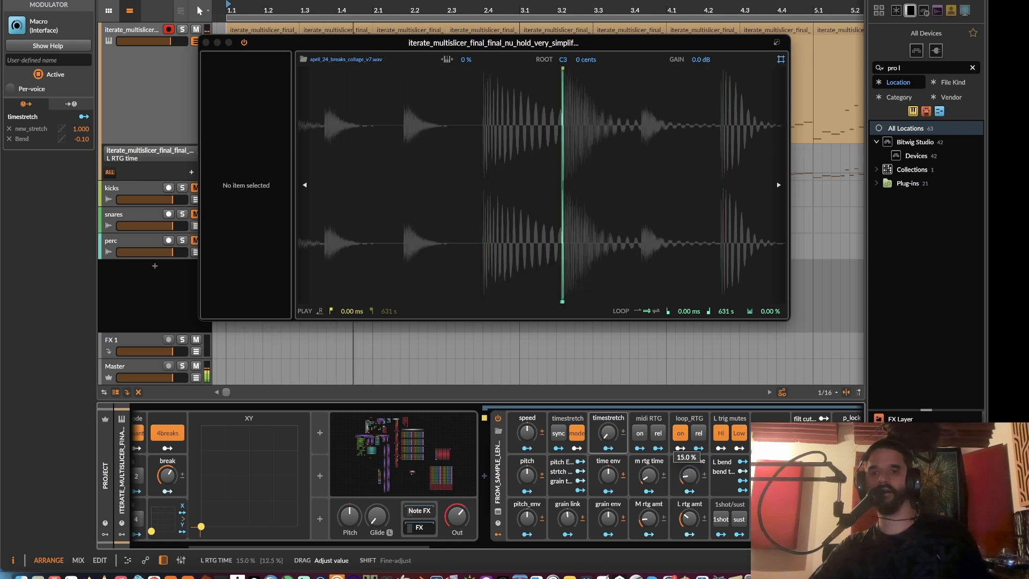
{"action": "left_click_drag", "start_coordinate": [690, 476], "coordinate": [690, 413]}
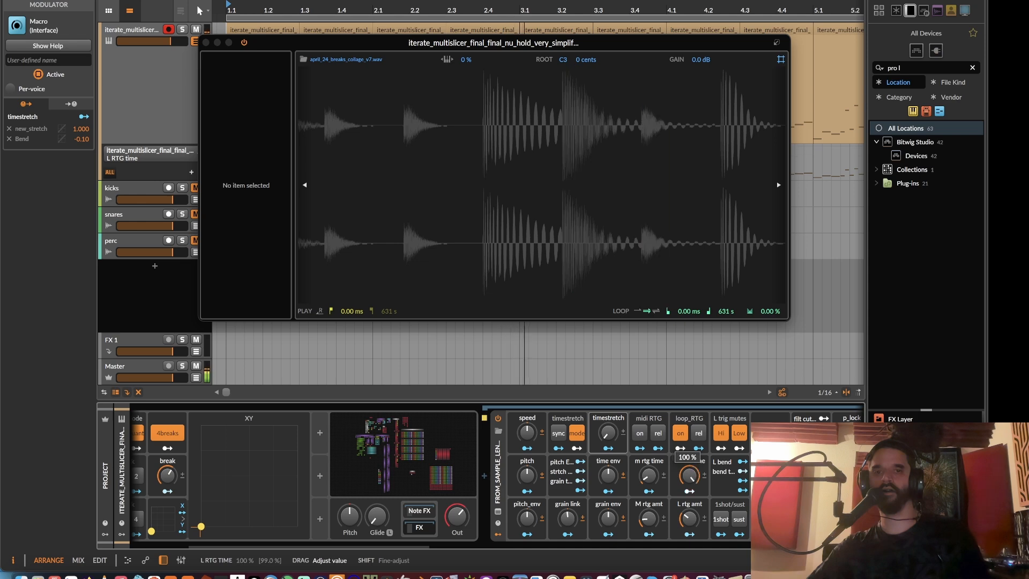
{"action": "left_click_drag", "start_coordinate": [690, 475], "coordinate": [690, 523]}
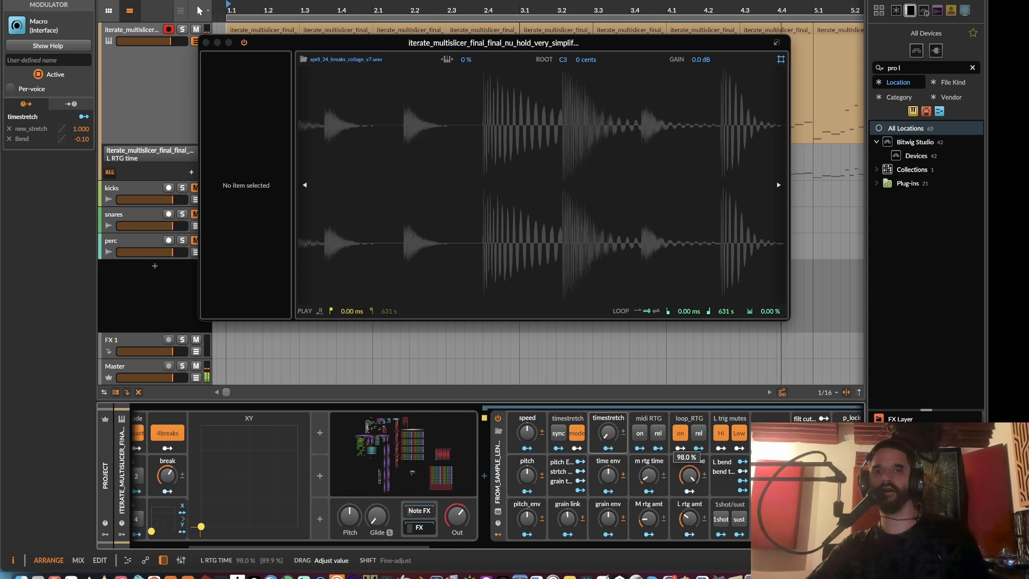
{"action": "left_click_drag", "start_coordinate": [690, 478], "coordinate": [690, 476]}
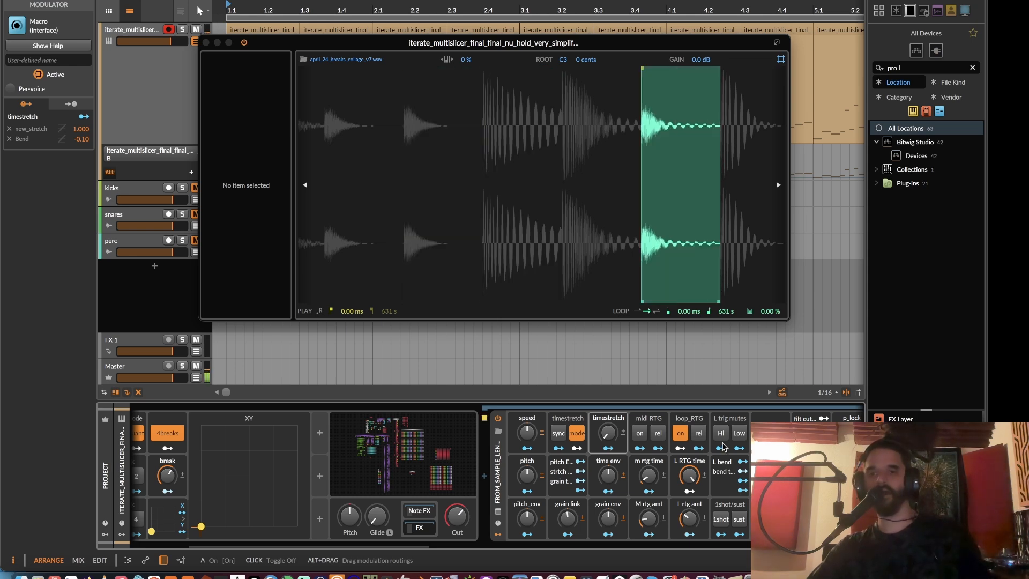
- Show the sampler macros for mode, grn size and formant, and expand the L bend and bend time knobs
{"action": "scroll", "coordinate": [472, 548], "scroll_direction": "right", "scroll_amount": 5}
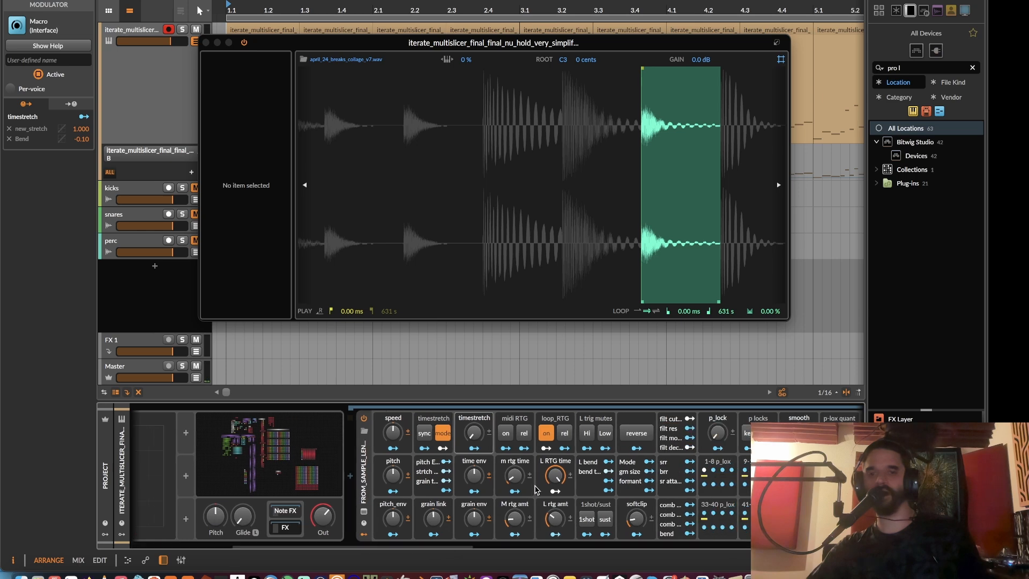
{"action": "left_click", "coordinate": [635, 484]}
{"action": "left_click", "coordinate": [652, 476]}
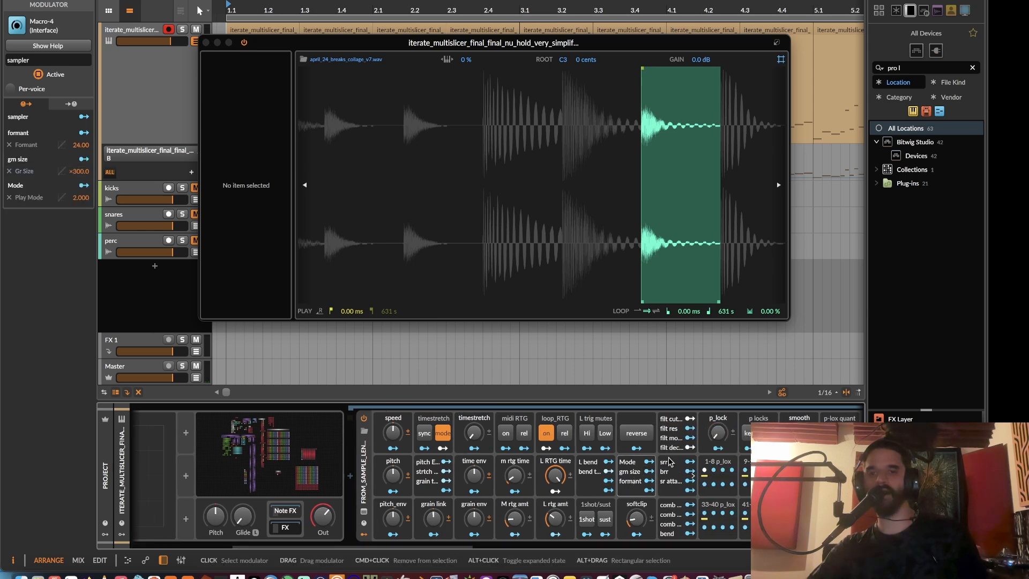
{"action": "left_click", "coordinate": [589, 472]}
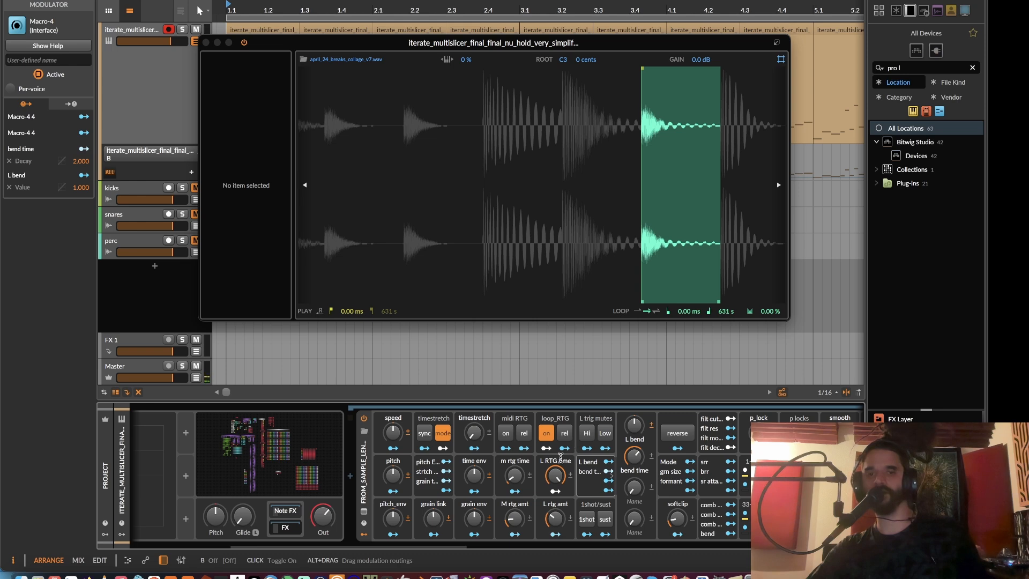
- Try L bend at positive and negative amounts, from about 38 % to -32 %, using the expanded bend knobs
{"action": "left_click", "coordinate": [592, 471]}
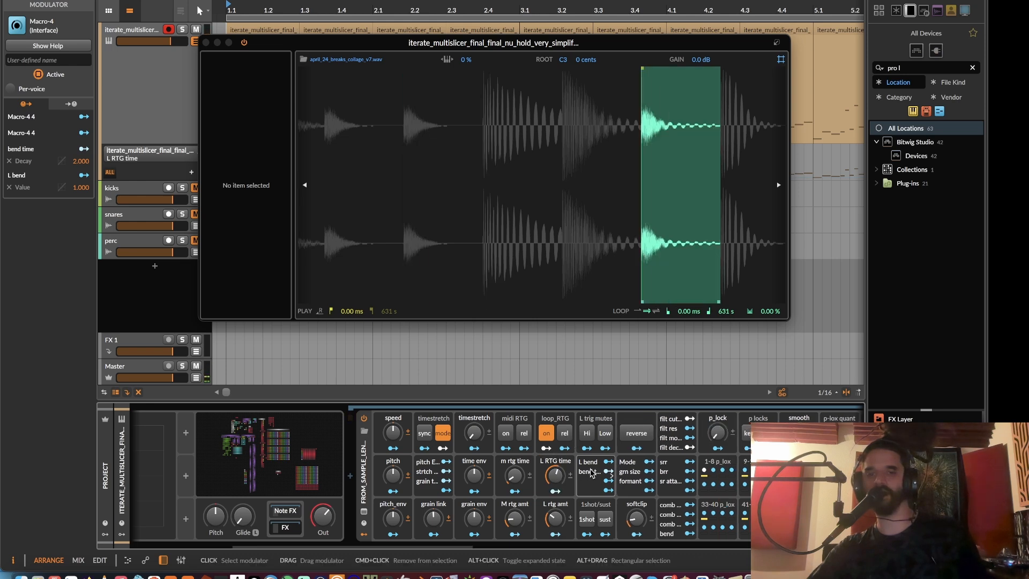
{"action": "left_click", "coordinate": [592, 471]}
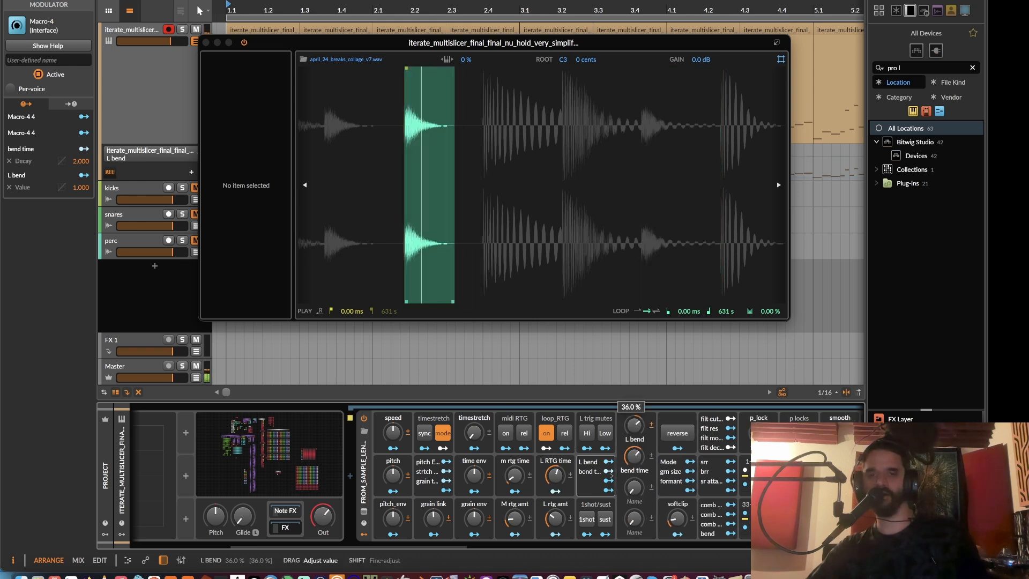
{"action": "left_click_drag", "start_coordinate": [636, 427], "coordinate": [639, 430]}
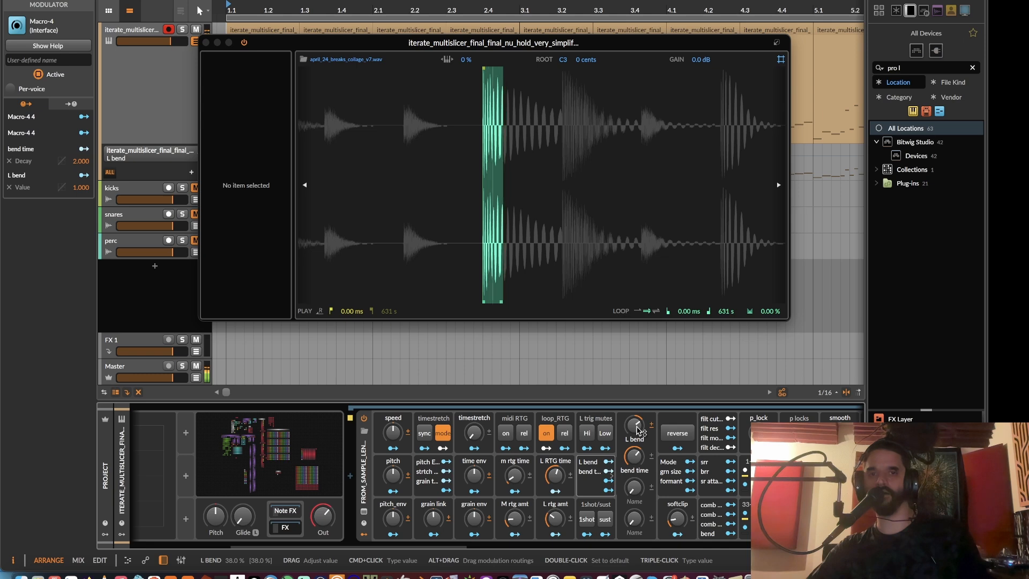
{"action": "left_click_drag", "start_coordinate": [639, 430], "coordinate": [639, 469]}
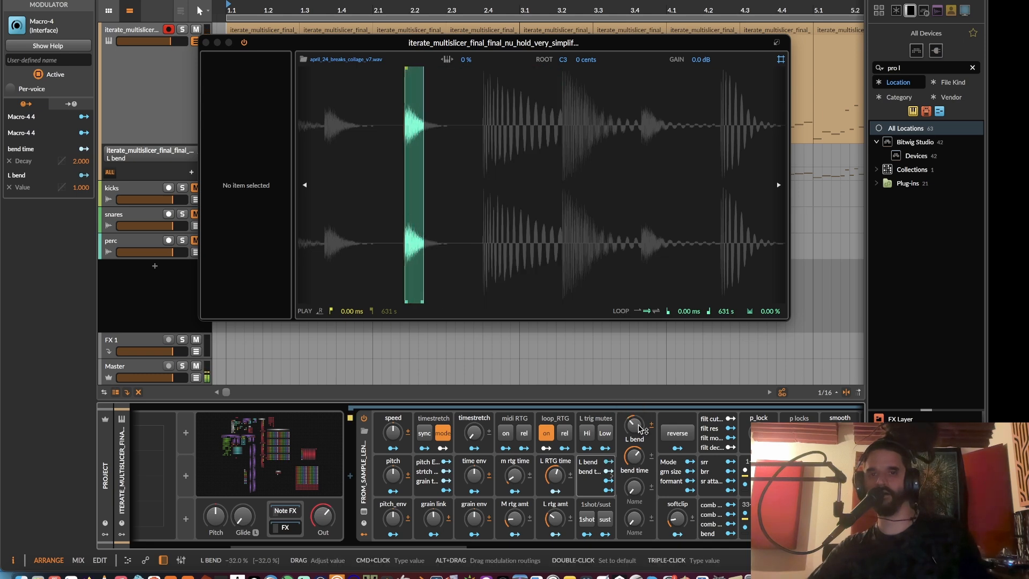
{"action": "mouse_move", "coordinate": [641, 429]}
{"action": "left_mouse_down"}
{"action": "mouse_move", "coordinate": [641, 398]}
{"action": "mouse_move", "coordinate": [642, 440]}
{"action": "left_mouse_up"}
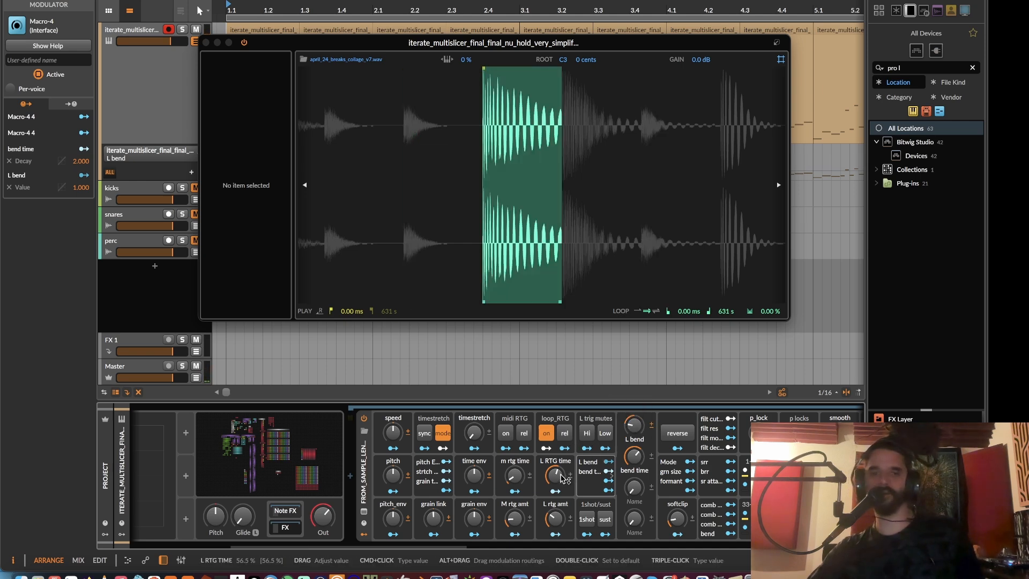
- Reset L bend and L RTG time to their defaults and turn on the Hi and Low L trig mutes
{"action": "double_click", "coordinate": [634, 426]}
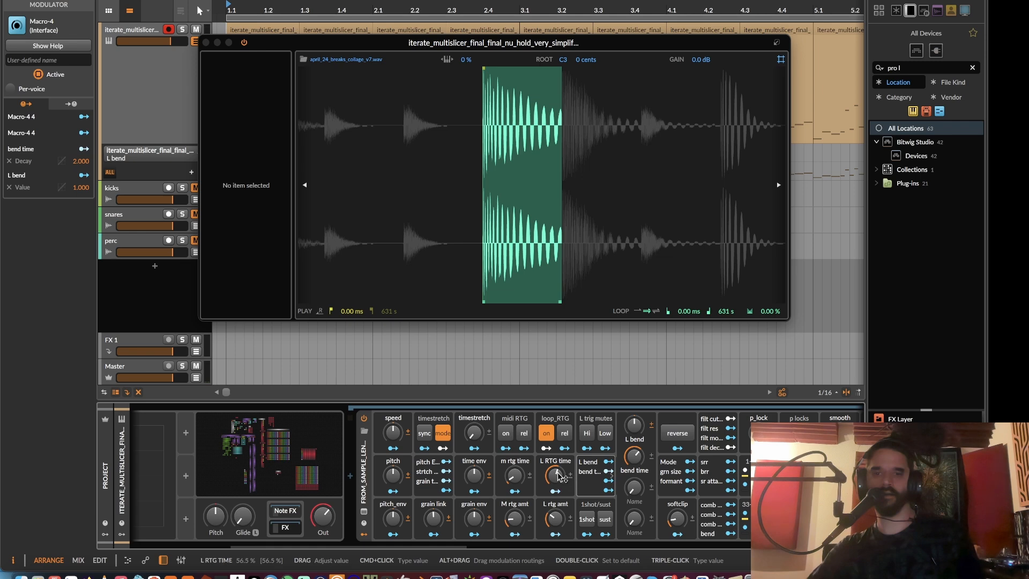
{"action": "double_click", "coordinate": [558, 475]}
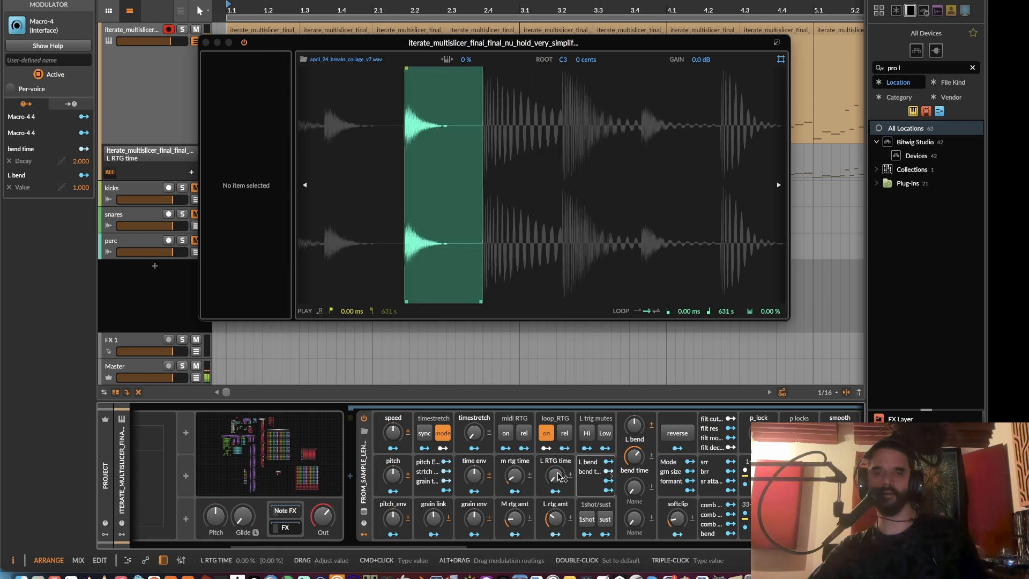
{"action": "left_click", "coordinate": [589, 435]}
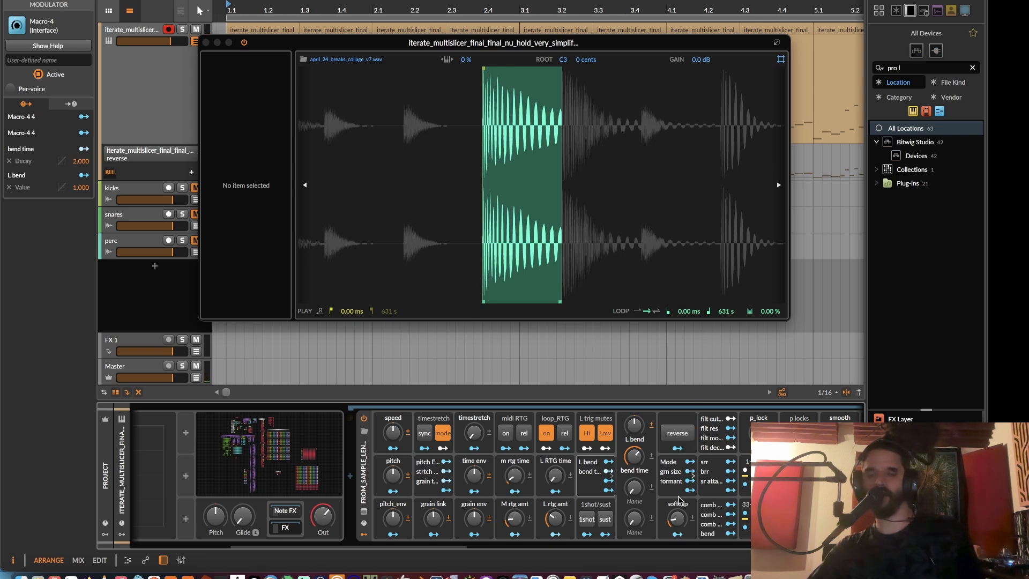
- Expand the filter macro knobs, raise filt mode slightly, and sweep filt cutoff from 100 % down to 0 %
{"action": "left_click", "coordinate": [711, 432]}
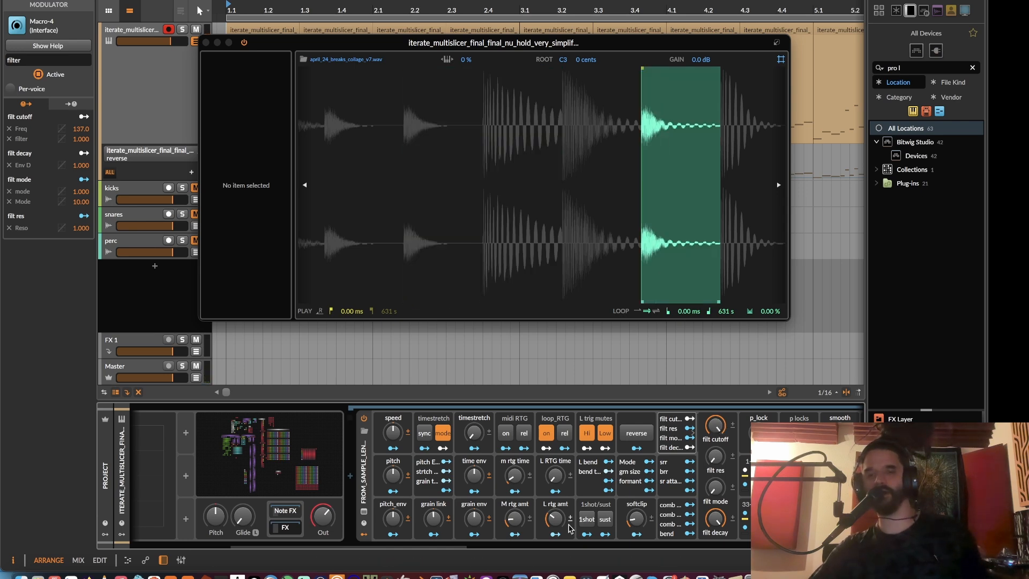
{"action": "scroll", "coordinate": [454, 553], "scroll_direction": "right", "scroll_amount": 10}
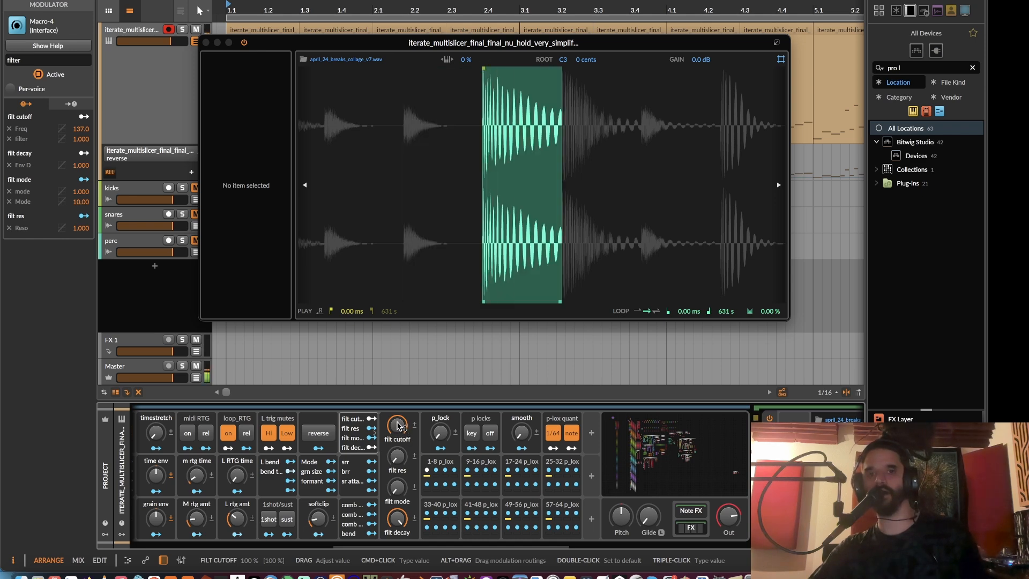
{"action": "mouse_move", "coordinate": [401, 427]}
{"action": "left_mouse_down"}
{"action": "mouse_move", "coordinate": [401, 471]}
{"action": "mouse_move", "coordinate": [401, 428]}
{"action": "left_mouse_up"}
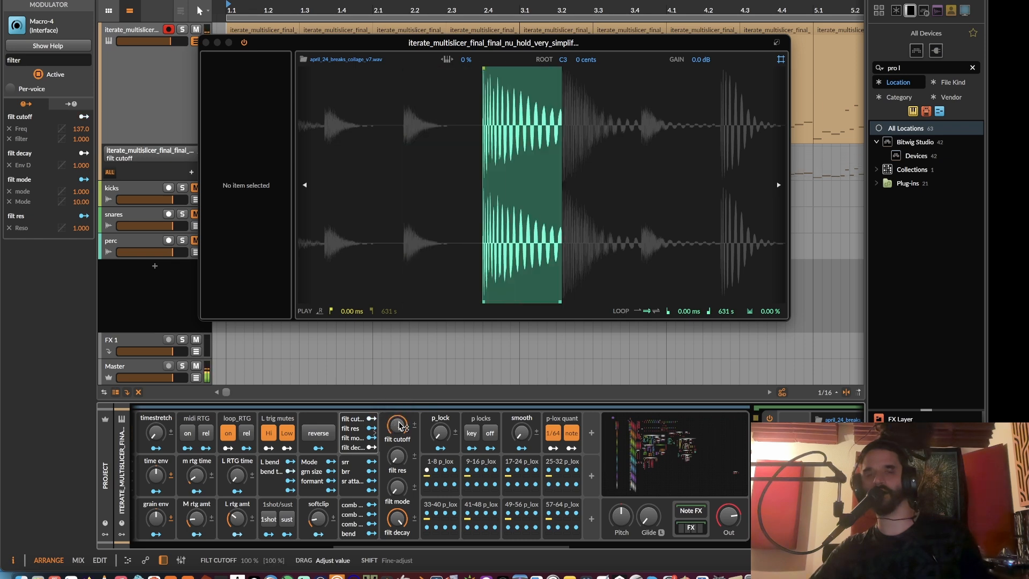
{"action": "left_click_drag", "start_coordinate": [396, 487], "coordinate": [396, 477]}
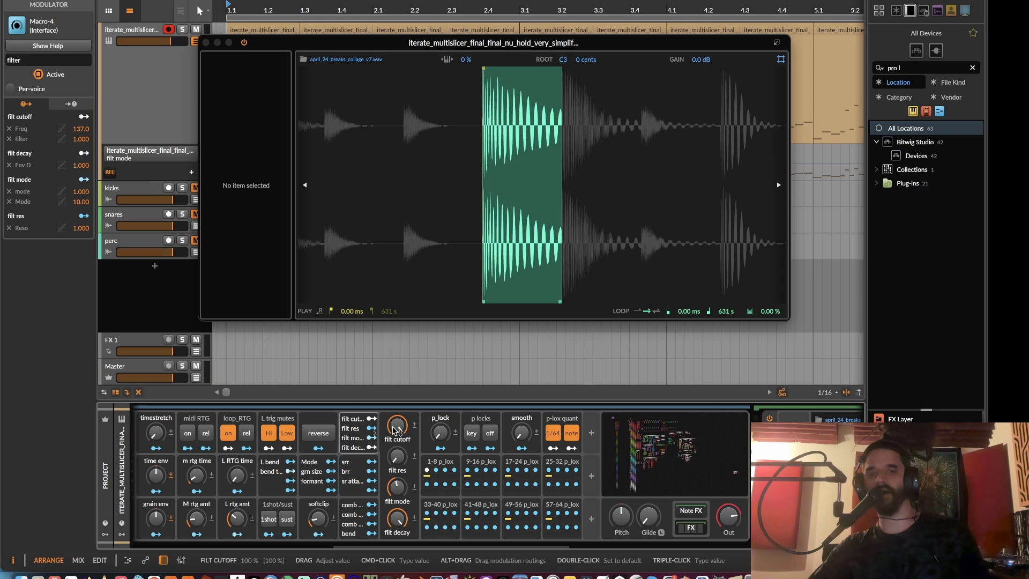
{"action": "left_click_drag", "start_coordinate": [397, 427], "coordinate": [396, 482]}
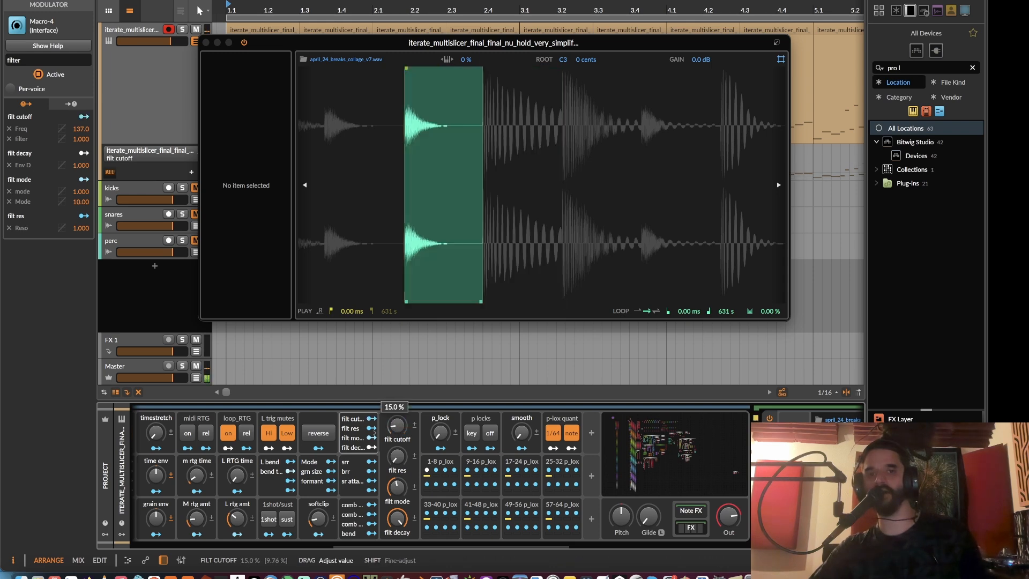
{"action": "mouse_move", "coordinate": [394, 415]}
{"action": "left_mouse_down"}
{"action": "mouse_move", "coordinate": [395, 351]}
{"action": "mouse_move", "coordinate": [394, 427]}
{"action": "left_mouse_up"}
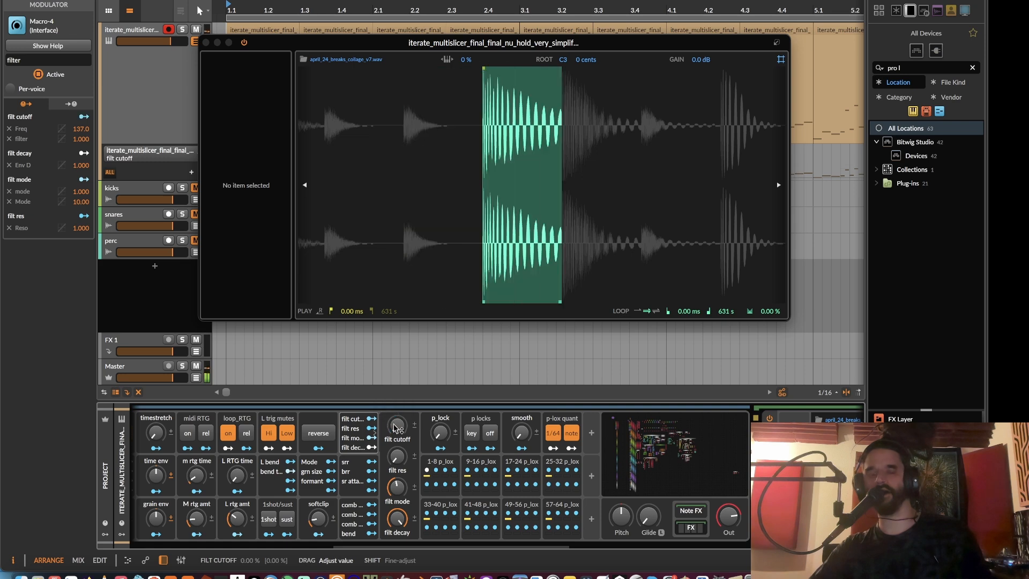
- Sweep filt cutoff between about 80 % and 0 % with filt mode at 100 %, and try filt mode at about 64.5 %
{"action": "left_click_drag", "start_coordinate": [401, 481], "coordinate": [402, 474]}
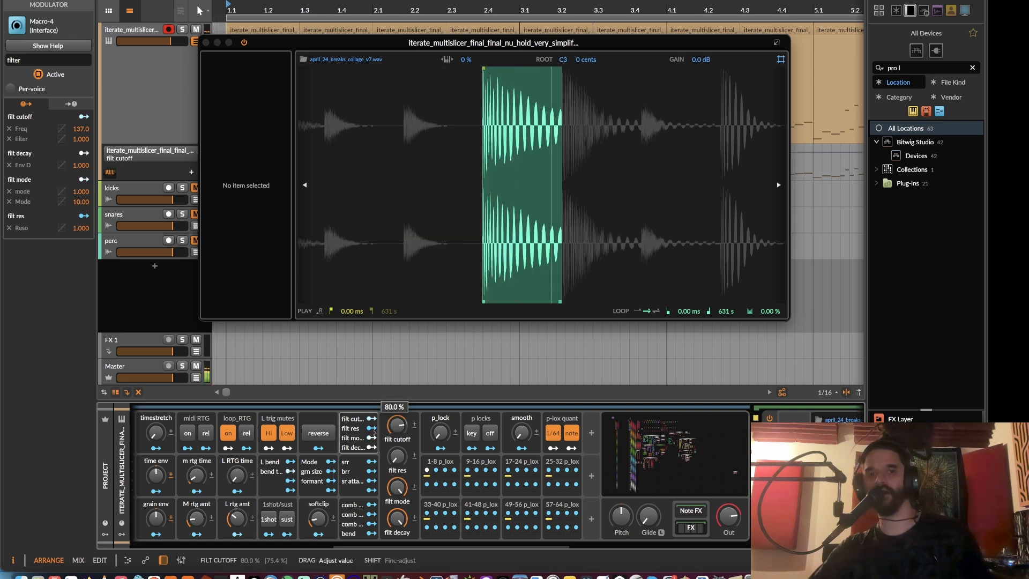
{"action": "mouse_move", "coordinate": [396, 426]}
{"action": "left_mouse_down"}
{"action": "mouse_move", "coordinate": [397, 402]}
{"action": "mouse_move", "coordinate": [397, 432]}
{"action": "left_mouse_up"}
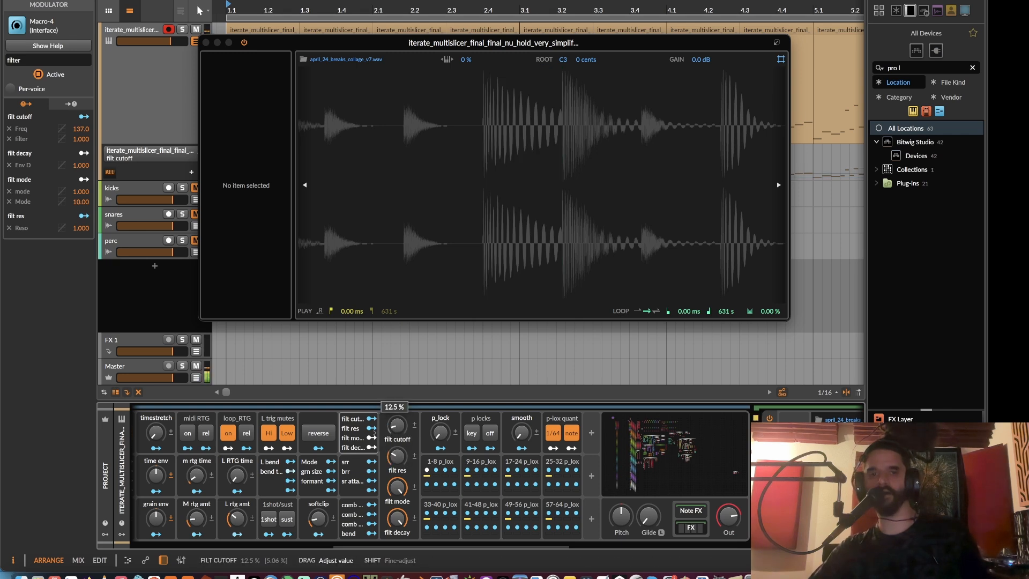
{"action": "left_click_drag", "start_coordinate": [397, 426], "coordinate": [397, 430]}
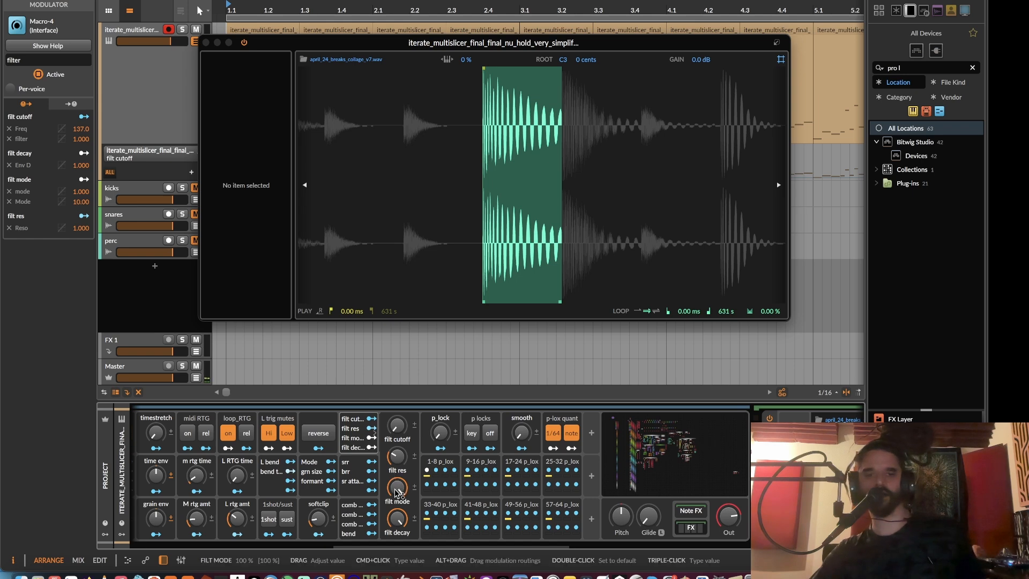
{"action": "left_click_drag", "start_coordinate": [400, 496], "coordinate": [399, 510]}
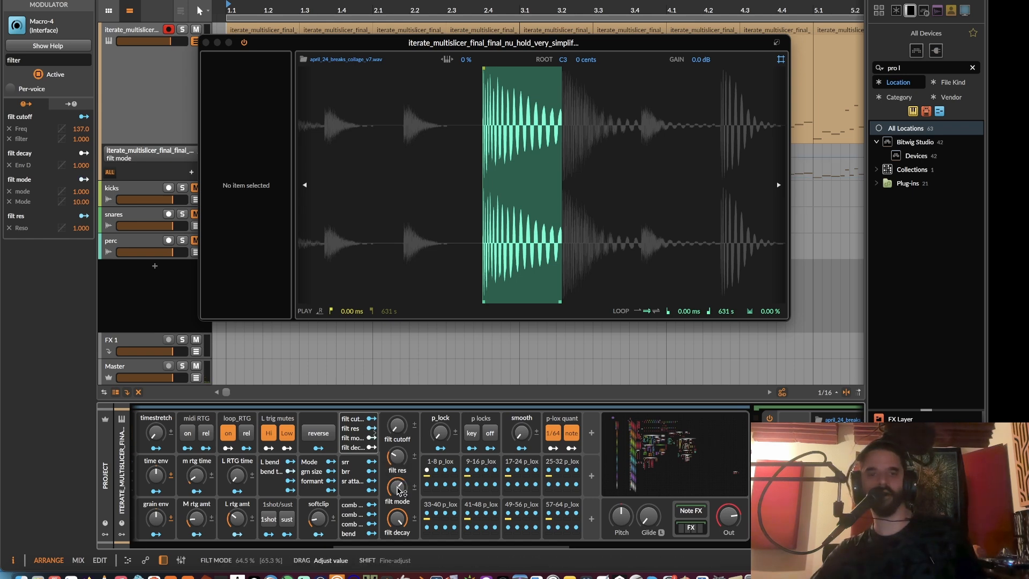
{"action": "mouse_move", "coordinate": [398, 435]}
{"action": "left_mouse_down"}
{"action": "mouse_move", "coordinate": [398, 409]}
{"action": "mouse_move", "coordinate": [397, 426]}
{"action": "left_mouse_up"}
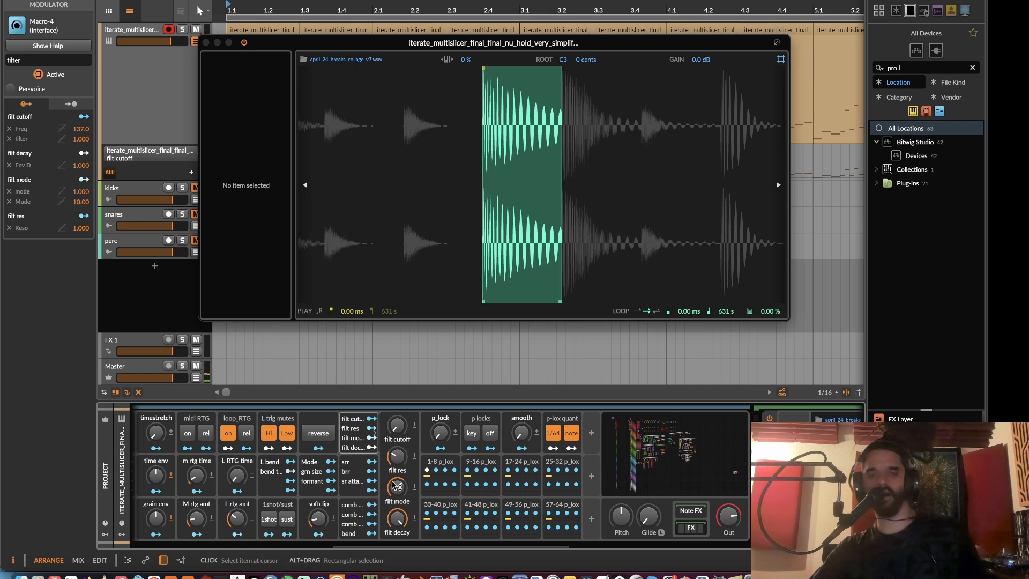
- Lower filt mode to its minimum, shorten filt decay to about 38 %, and bring filt cutoff to around 37 %
{"action": "left_click_drag", "start_coordinate": [398, 490], "coordinate": [397, 519]}
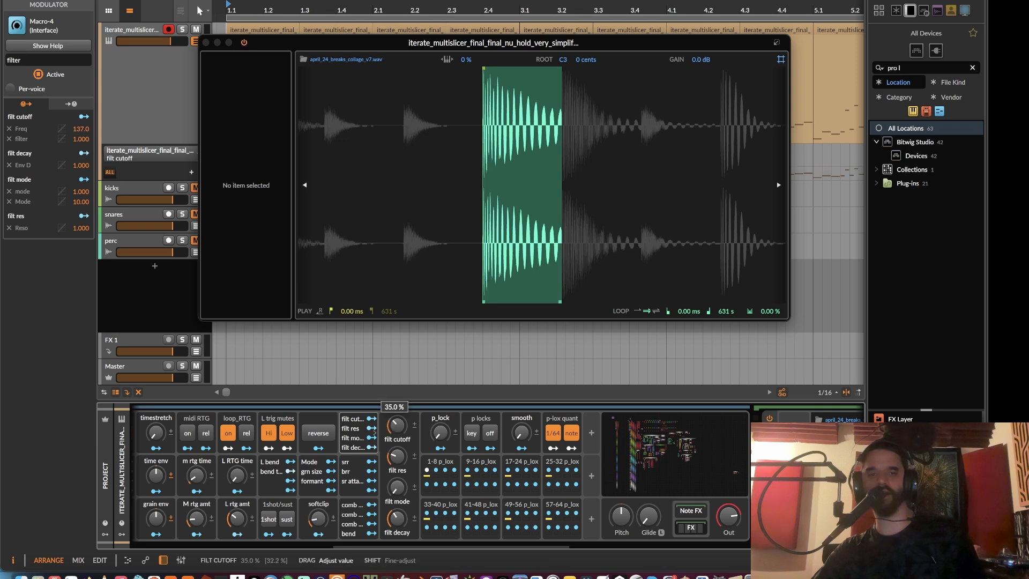
{"action": "left_click", "coordinate": [396, 457]}
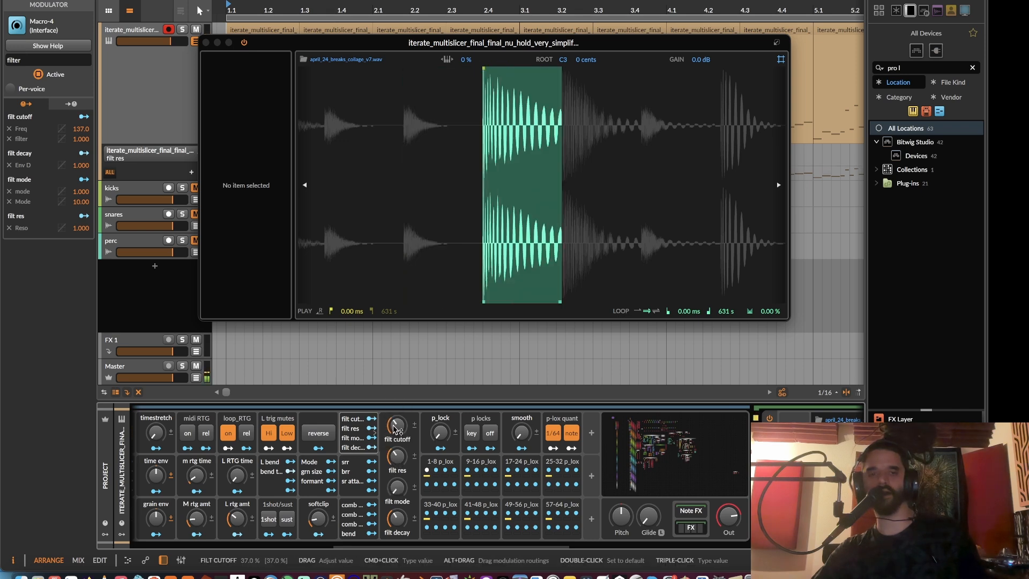
{"action": "left_click_drag", "start_coordinate": [396, 427], "coordinate": [396, 433]}
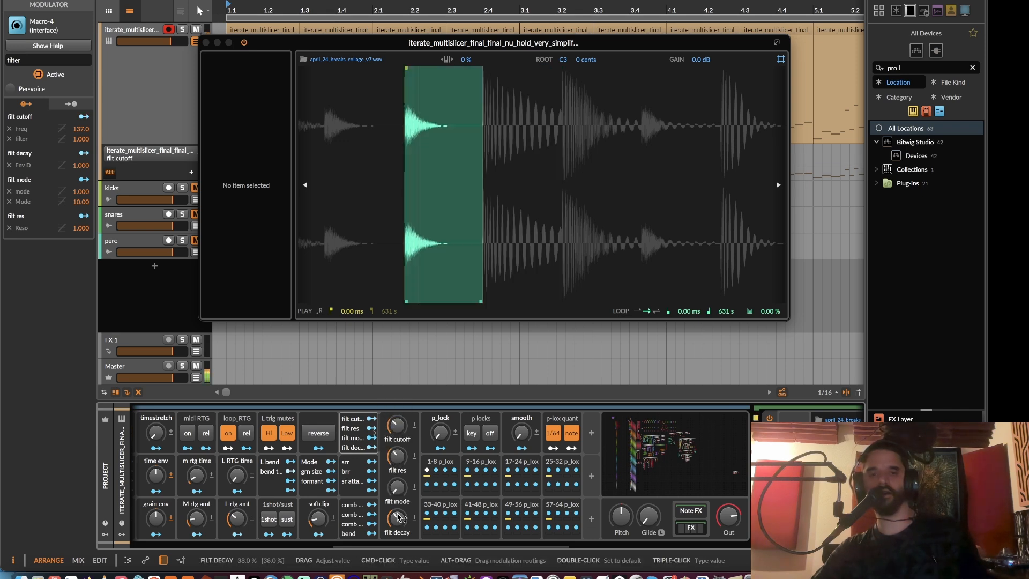
- Try higher filt res with filt decay around 36.5 %, ending with filt cutoff fully open and filt res and filt decay at minimum
{"action": "left_click", "coordinate": [399, 462]}
{"action": "left_click_drag", "start_coordinate": [397, 518], "coordinate": [397, 529]}
{"action": "left_click", "coordinate": [394, 426]}
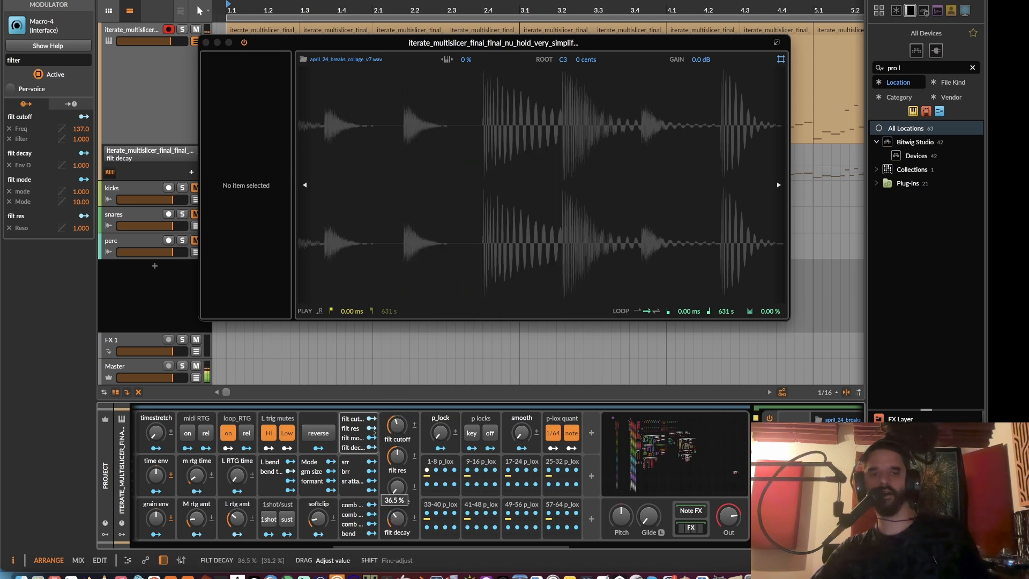
{"action": "left_click_drag", "start_coordinate": [398, 456], "coordinate": [399, 403]}
{"action": "left_click", "coordinate": [397, 517]}
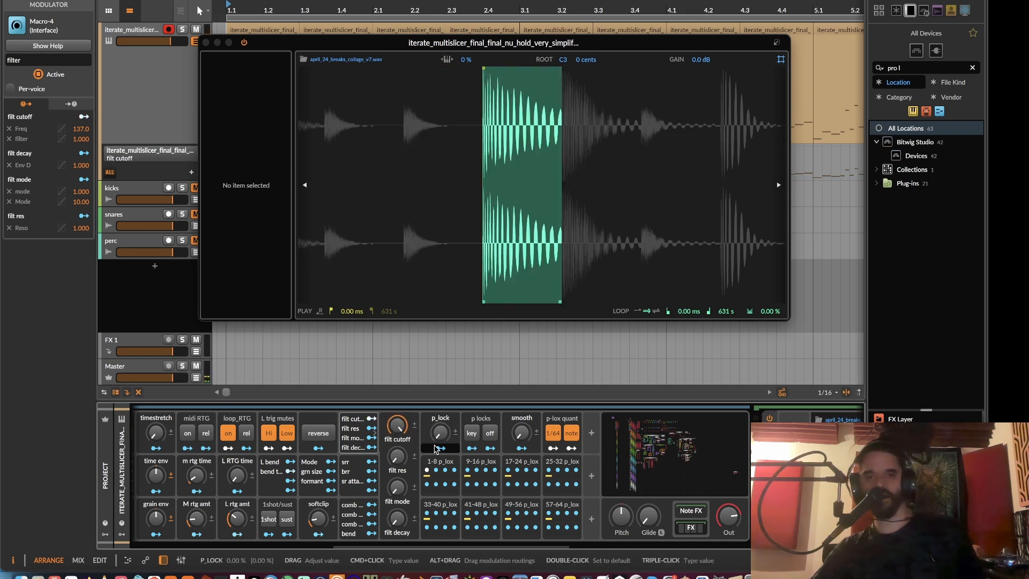
- Expand the srr, brr and sr attack knobs, sweep srr up to about 77.5 % at different sr attack settings, and return srr to 0 %
{"action": "left_click", "coordinate": [354, 484]}
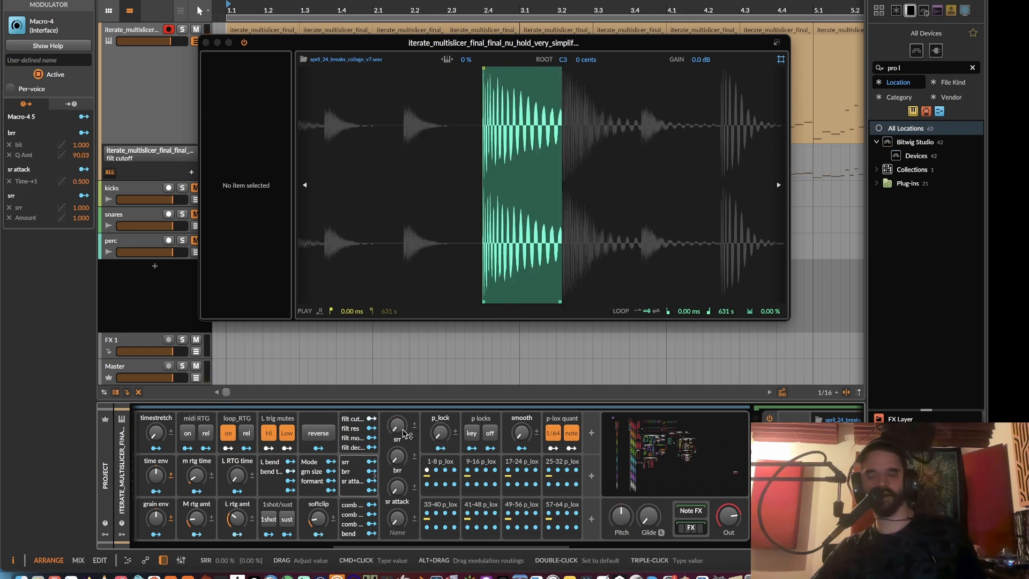
{"action": "mouse_move", "coordinate": [401, 432]}
{"action": "left_mouse_down"}
{"action": "mouse_move", "coordinate": [401, 452]}
{"action": "mouse_move", "coordinate": [401, 391]}
{"action": "mouse_move", "coordinate": [397, 463]}
{"action": "mouse_move", "coordinate": [398, 446]}
{"action": "left_mouse_up"}
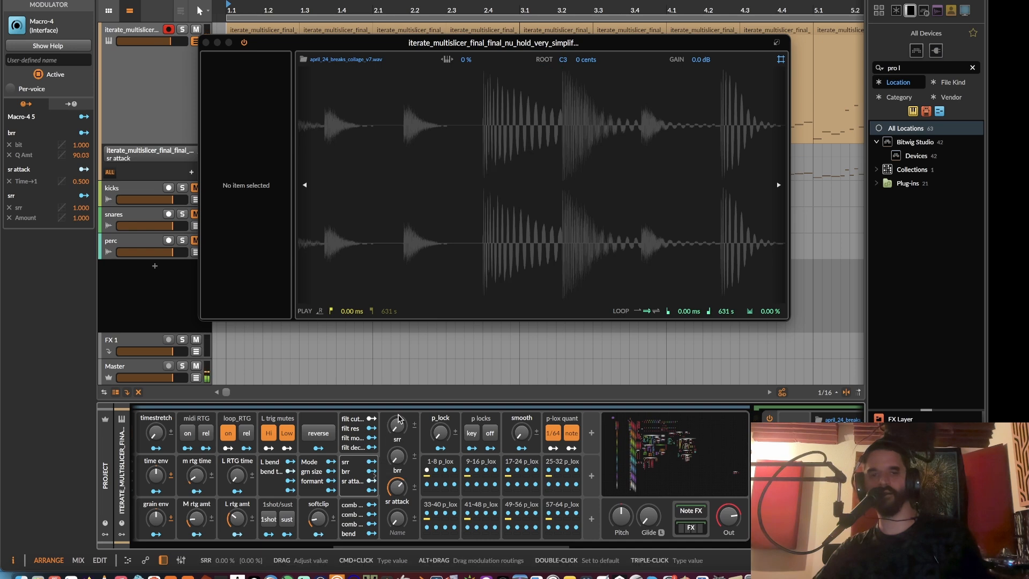
{"action": "left_click", "coordinate": [402, 389]}
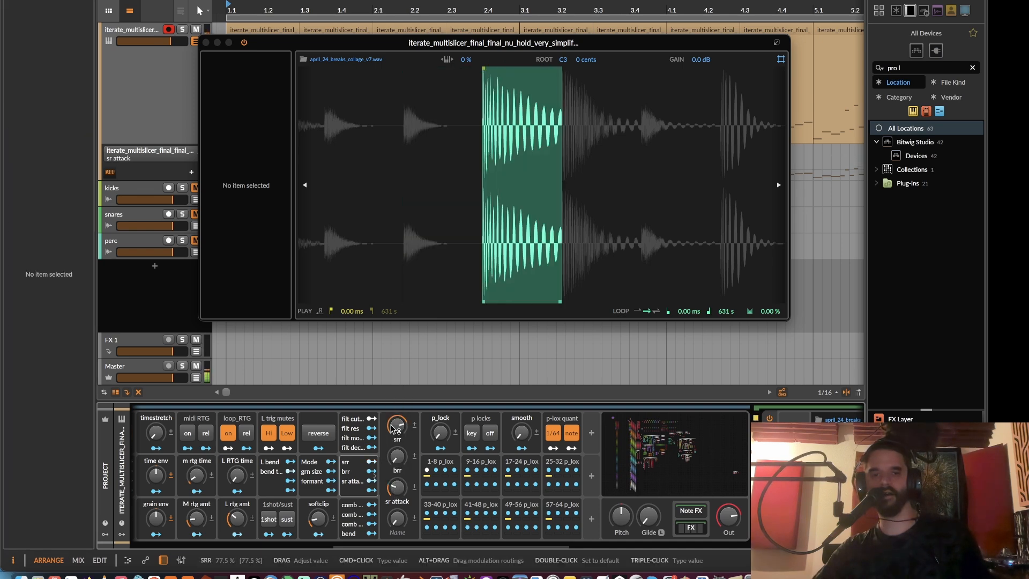
{"action": "left_click_drag", "start_coordinate": [397, 426], "coordinate": [385, 438]}
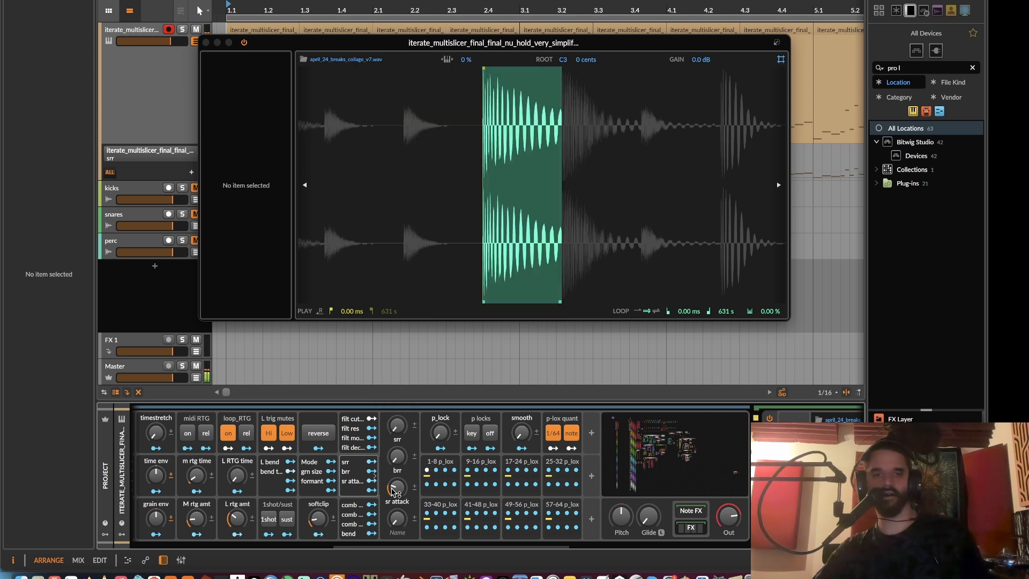
{"action": "left_click_drag", "start_coordinate": [396, 488], "coordinate": [396, 504]}
- Expand the comb filter knobs, raise comb freq and comb mix, and sweep the bend amount through about 29 %
{"action": "left_click", "coordinate": [359, 522]}
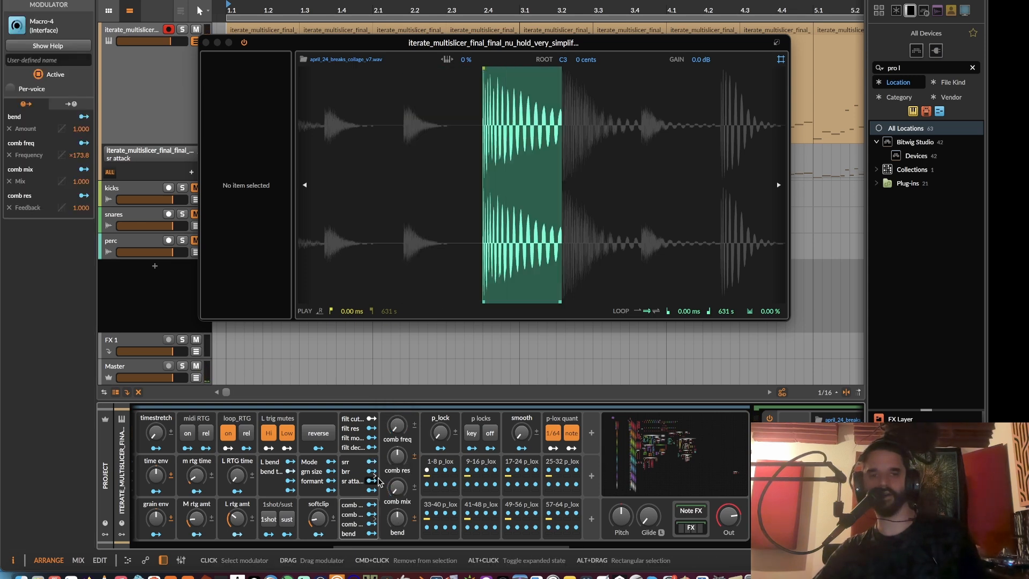
{"action": "left_click_drag", "start_coordinate": [404, 432], "coordinate": [403, 423]}
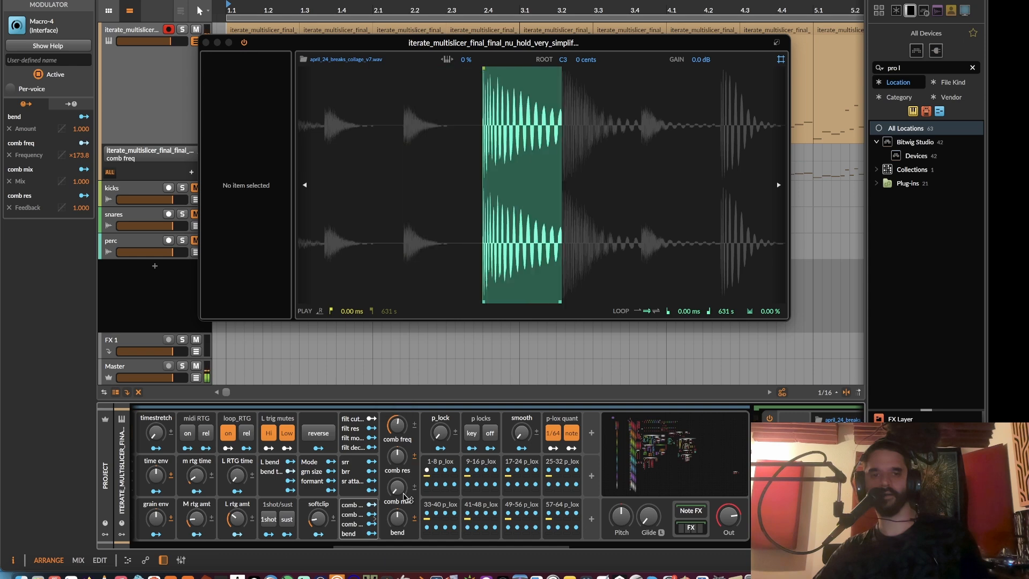
{"action": "mouse_move", "coordinate": [411, 489]}
{"action": "left_mouse_down"}
{"action": "mouse_move", "coordinate": [412, 476]}
{"action": "mouse_move", "coordinate": [412, 498]}
{"action": "left_mouse_up"}
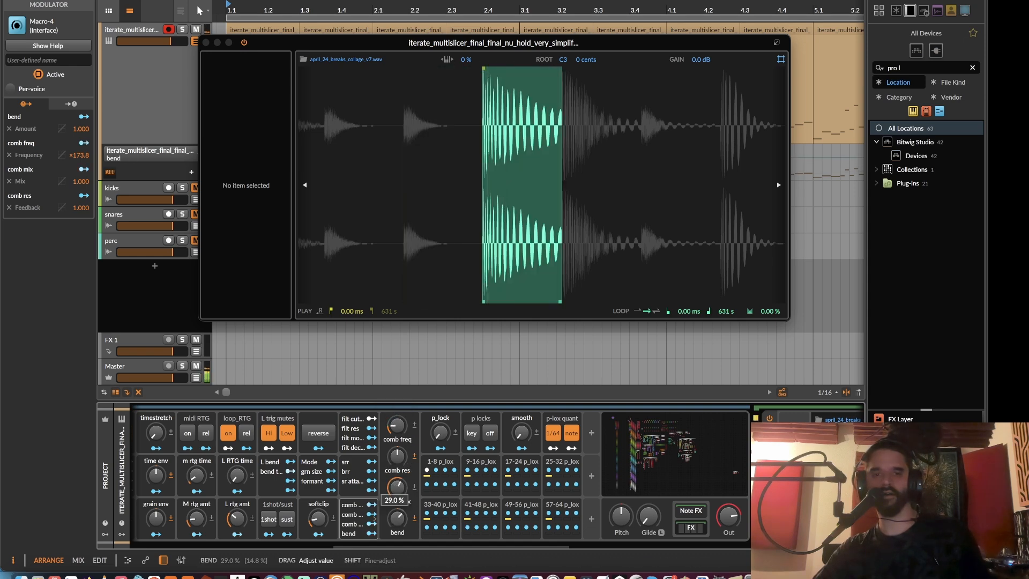
{"action": "left_click_drag", "start_coordinate": [398, 519], "coordinate": [397, 559]}
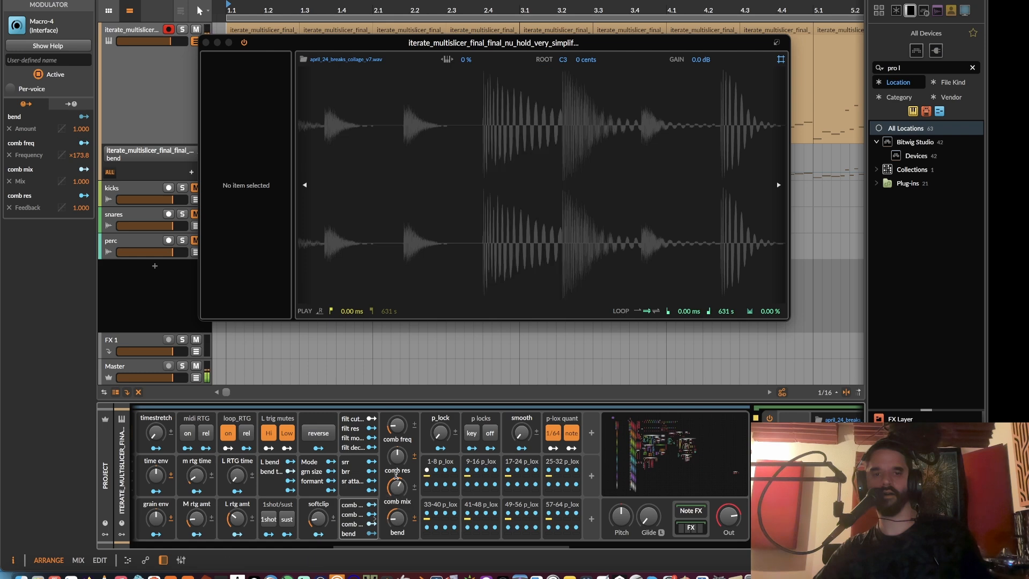
- Raise comb res, lower comb mix, sweep comb freq from about 62.5 % to 0 %, and reset bend to its default
{"action": "left_click_drag", "start_coordinate": [397, 457], "coordinate": [397, 442]}
{"action": "left_click_drag", "start_coordinate": [397, 487], "coordinate": [397, 491]}
{"action": "mouse_move", "coordinate": [397, 426]}
{"action": "left_mouse_down"}
{"action": "mouse_move", "coordinate": [397, 398]}
{"action": "mouse_move", "coordinate": [397, 412]}
{"action": "left_mouse_up"}
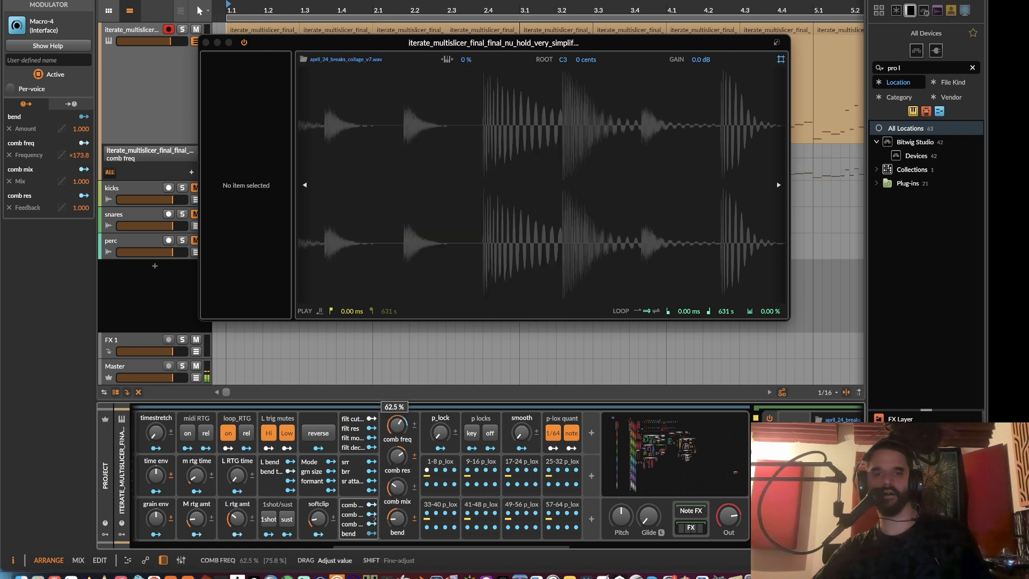
{"action": "left_click_drag", "start_coordinate": [397, 518], "coordinate": [398, 512]}
{"action": "left_click_drag", "start_coordinate": [397, 429], "coordinate": [397, 456]}
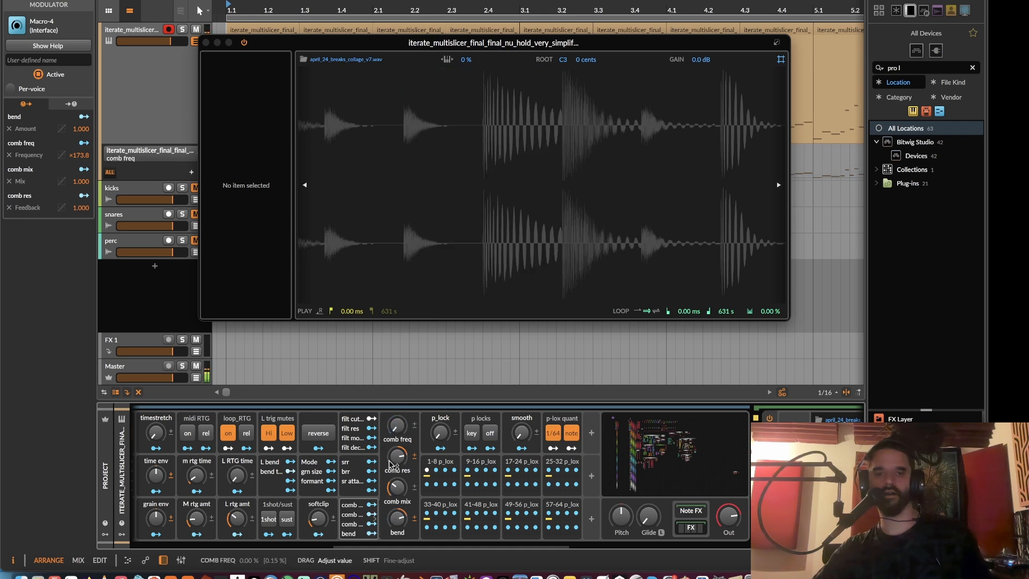
{"action": "double_click", "coordinate": [398, 518]}
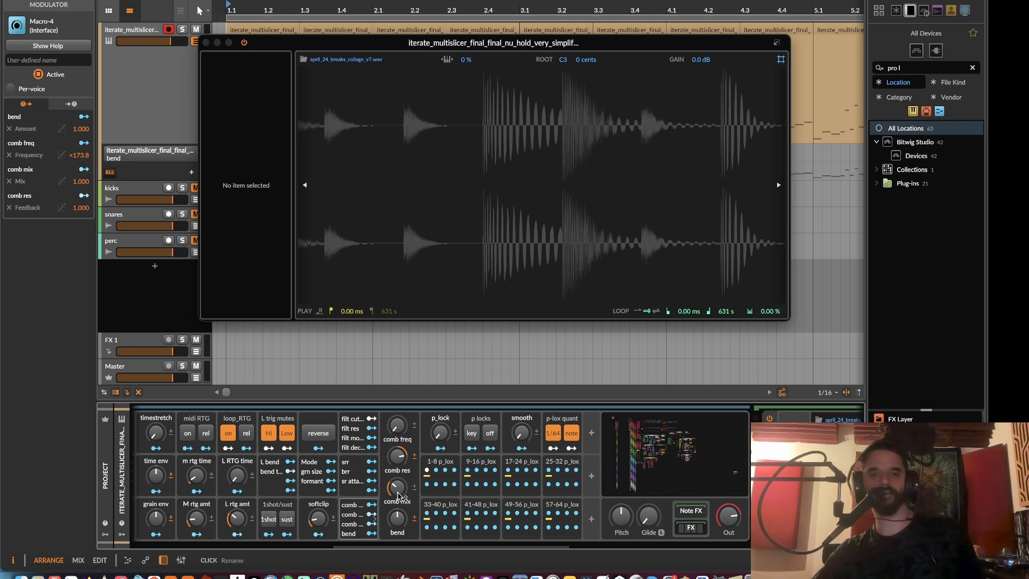
- Reset comb mix to its default and collapse the expanded comb filter knobs
{"action": "double_click", "coordinate": [398, 489]}
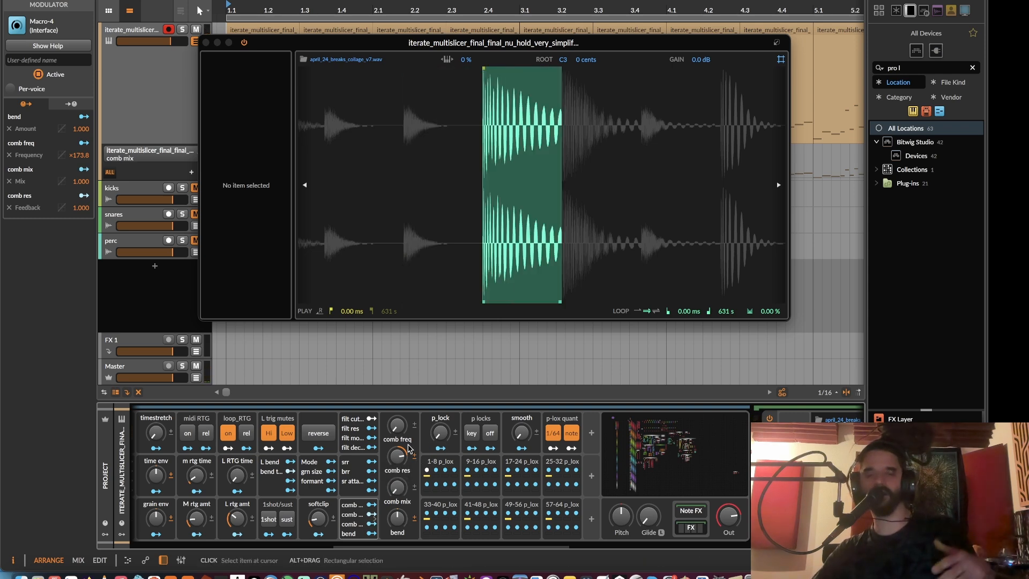
{"action": "key", "text": "Delete"}
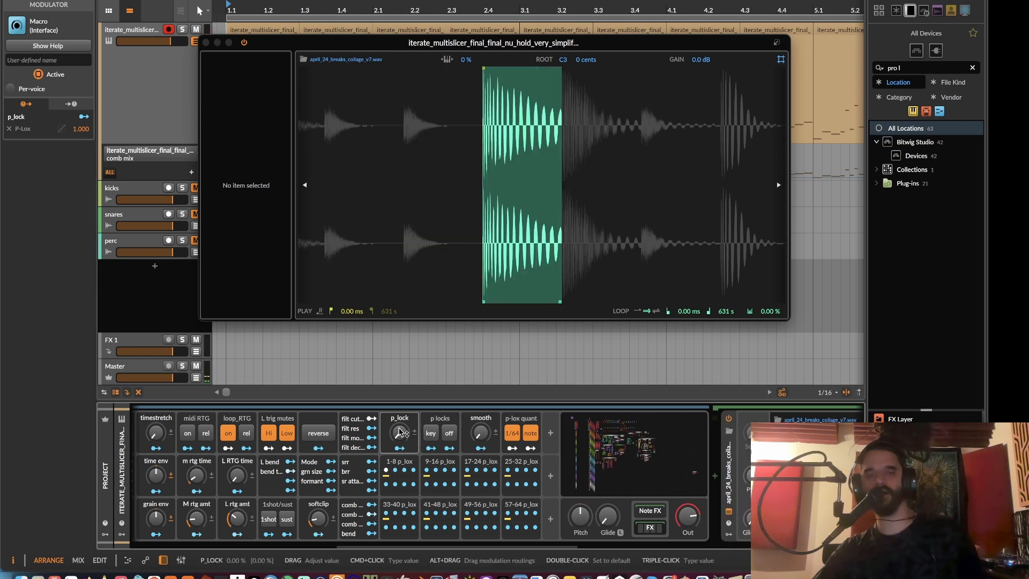
{"action": "left_click_drag", "start_coordinate": [433, 547], "coordinate": [381, 546]}
- Sweep the p_lock knob and map p-lock step 3 to modulate speed and L RTG time
{"action": "left_click_drag", "start_coordinate": [557, 434], "coordinate": [558, 420]}
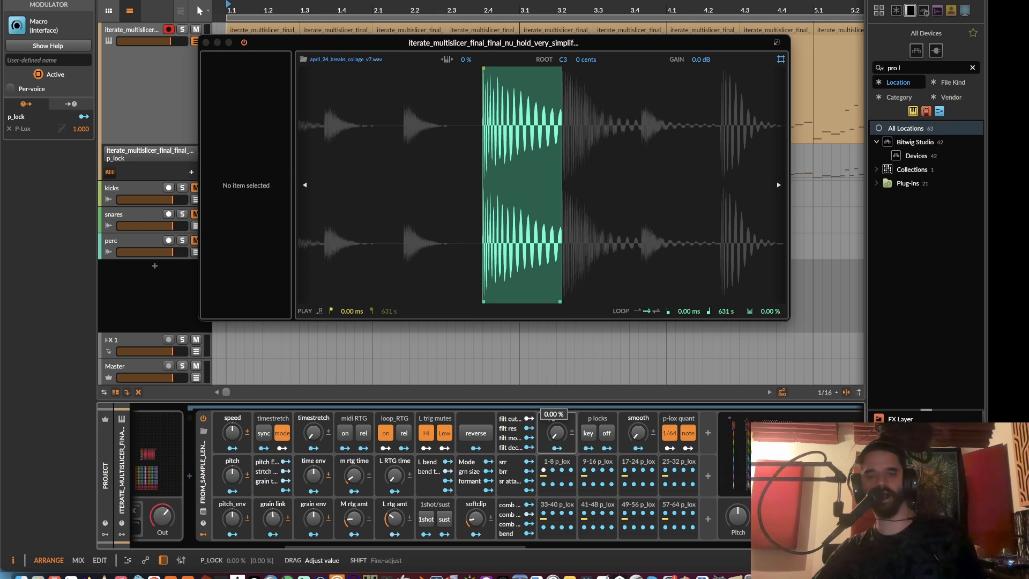
{"action": "left_click_drag", "start_coordinate": [557, 433], "coordinate": [557, 432]}
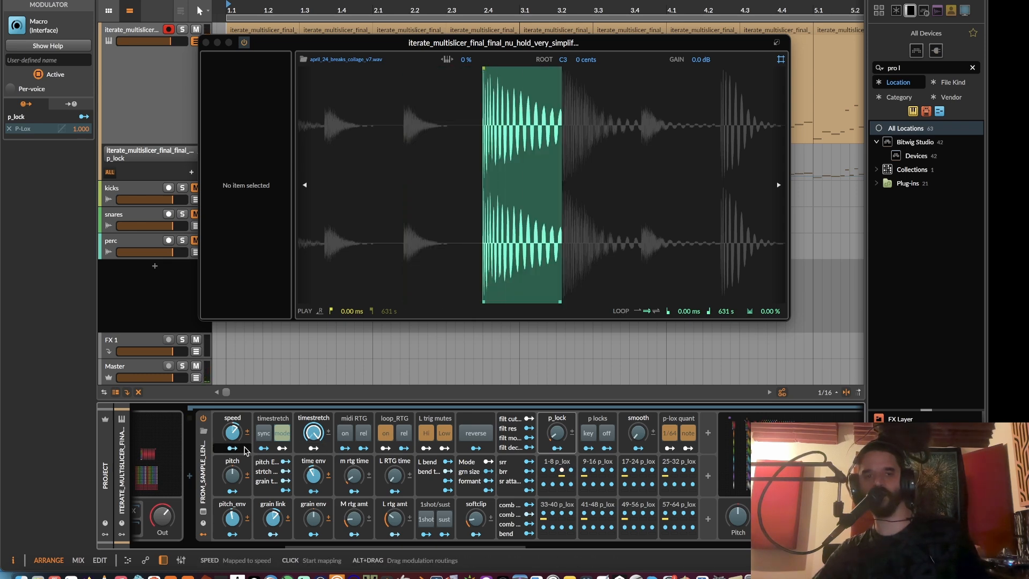
{"action": "left_click", "coordinate": [237, 430]}
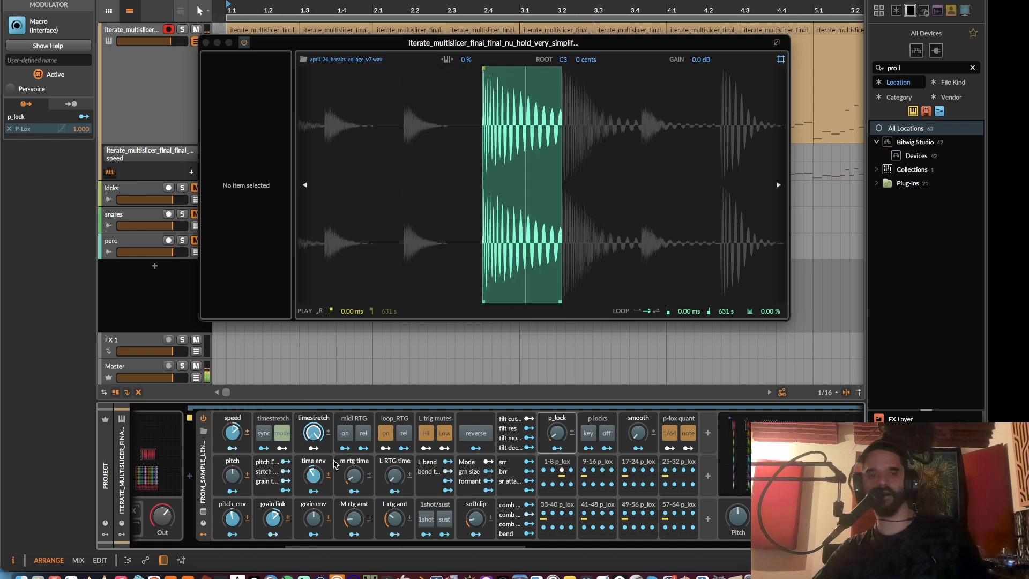
{"action": "left_click_drag", "start_coordinate": [411, 480], "coordinate": [411, 478]}
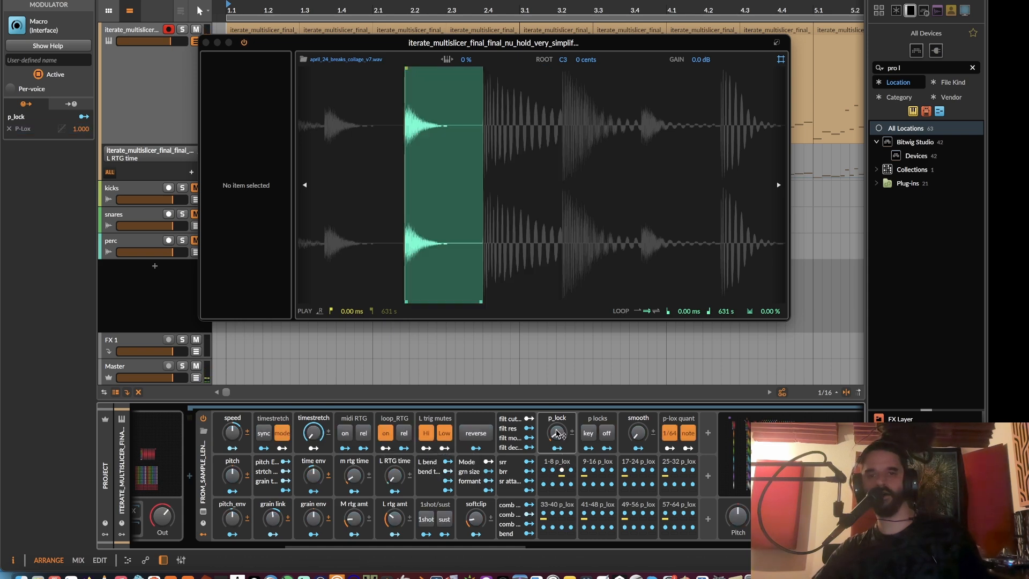
- Map p-lock step 4 to modulate timestretch and test it by sweeping the p_lock knob
{"action": "left_click_drag", "start_coordinate": [556, 433], "coordinate": [556, 435]}
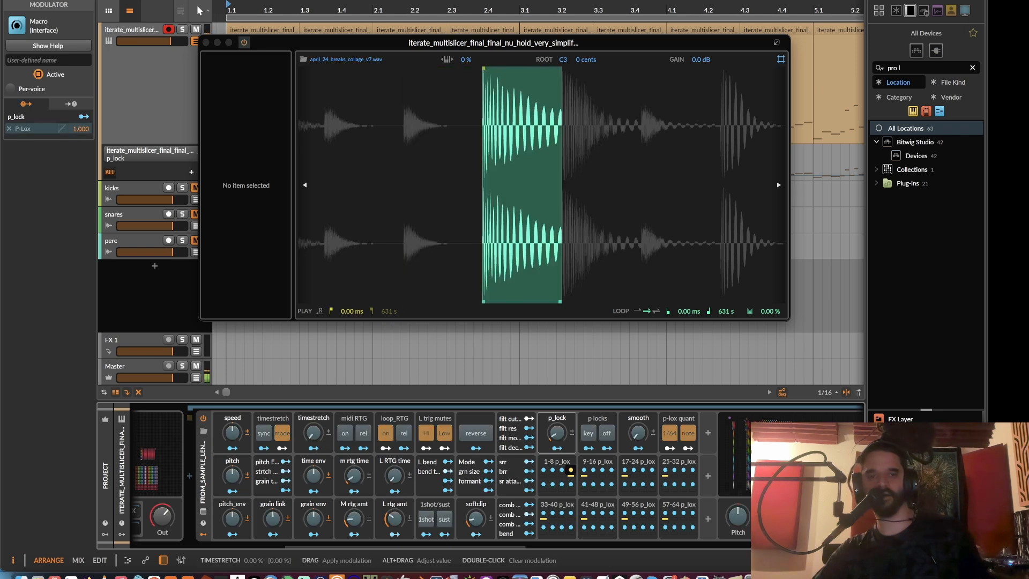
{"action": "left_click_drag", "start_coordinate": [314, 432], "coordinate": [314, 425]}
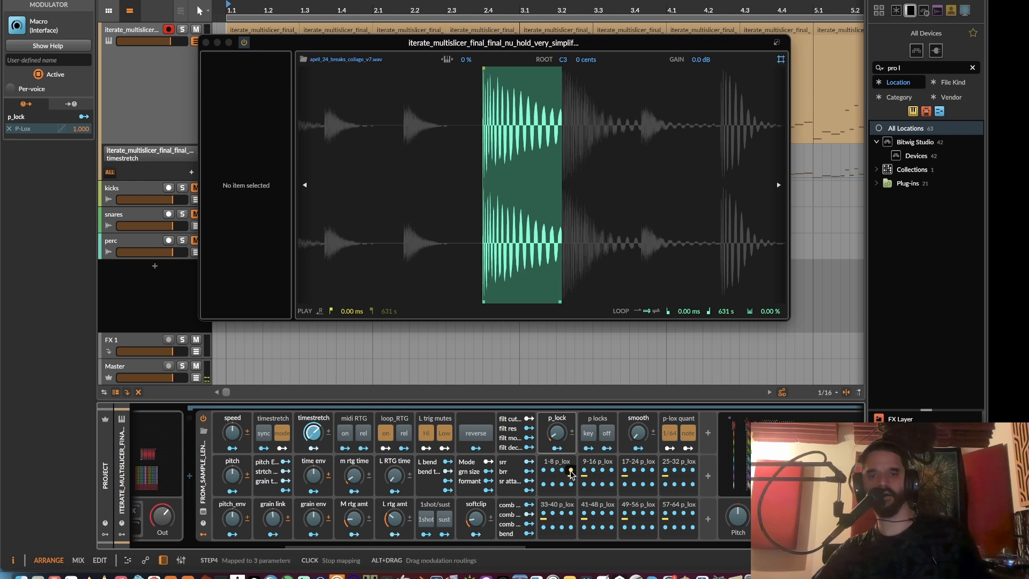
{"action": "left_click_drag", "start_coordinate": [556, 432], "coordinate": [557, 430]}
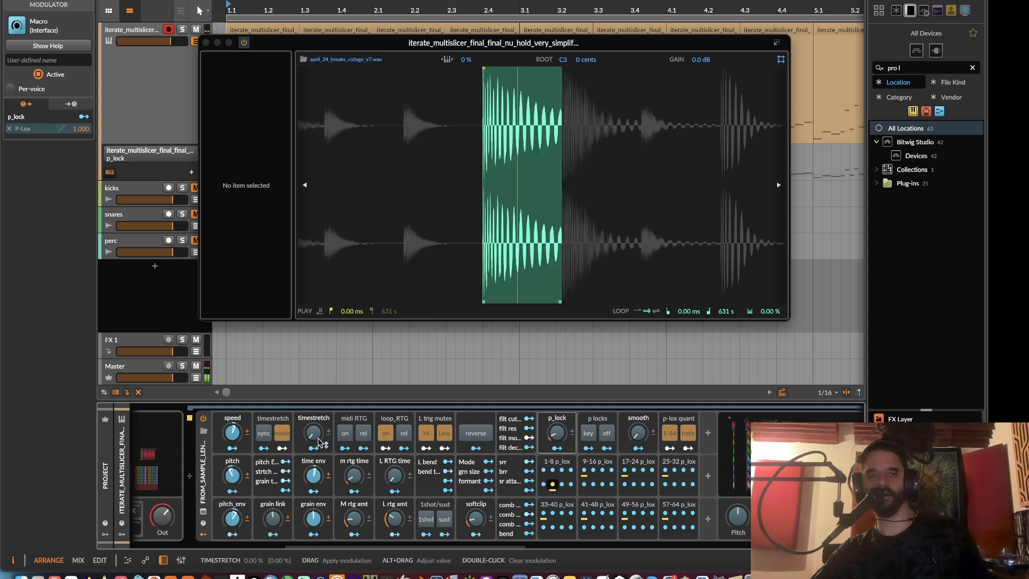
- Map p-lock step 6 to modulate speed and pitch_env, with pitch_env at 38 %, and end the mapping
{"action": "left_click", "coordinate": [232, 432]}
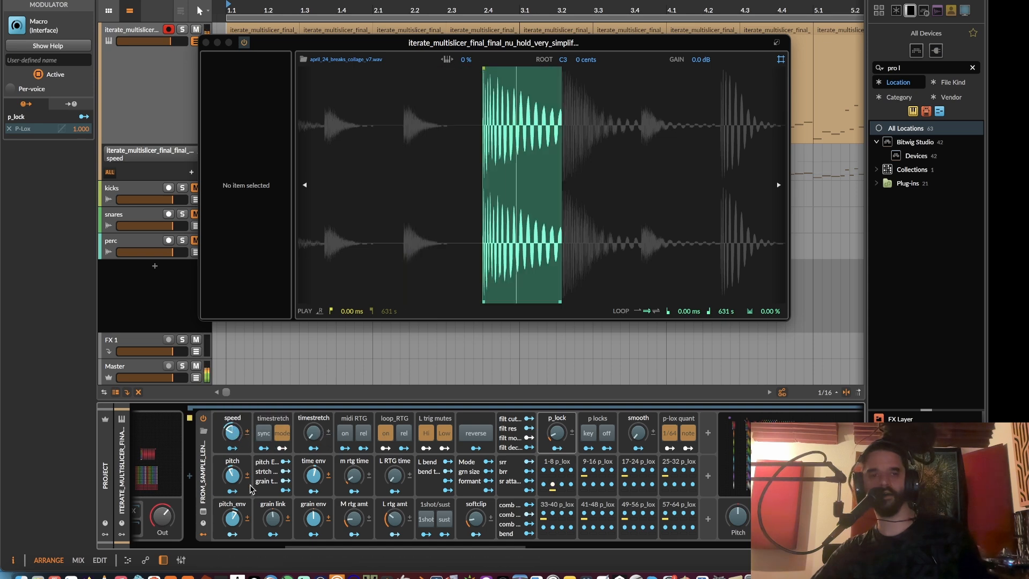
{"action": "left_click", "coordinate": [235, 517]}
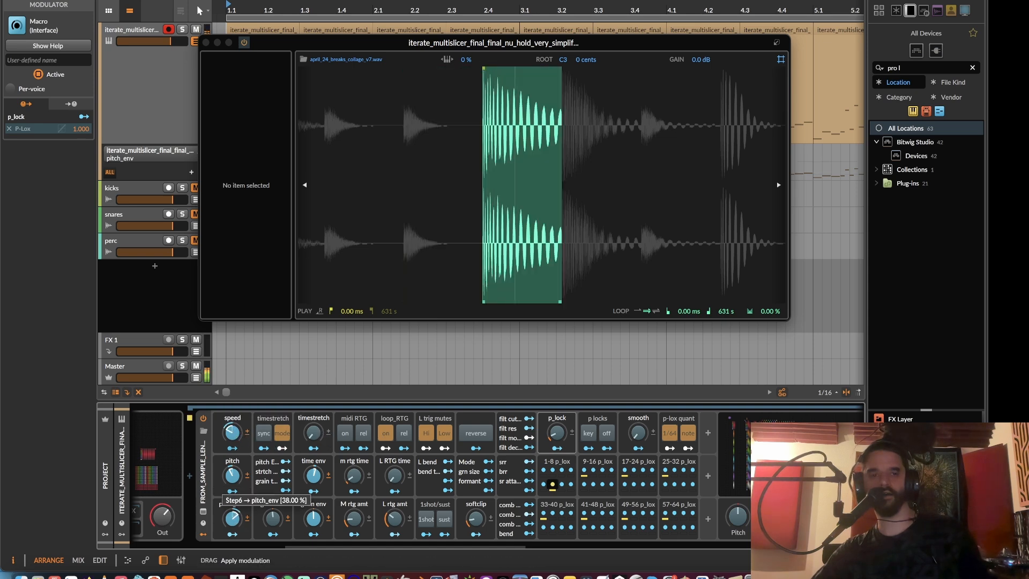
{"action": "left_click", "coordinate": [553, 486]}
- Sweep p_lock across the step locks and turn the p locks key option off
{"action": "mouse_move", "coordinate": [556, 432]}
{"action": "left_mouse_down"}
{"action": "mouse_move", "coordinate": [557, 388]}
{"action": "mouse_move", "coordinate": [556, 433]}
{"action": "left_mouse_up"}
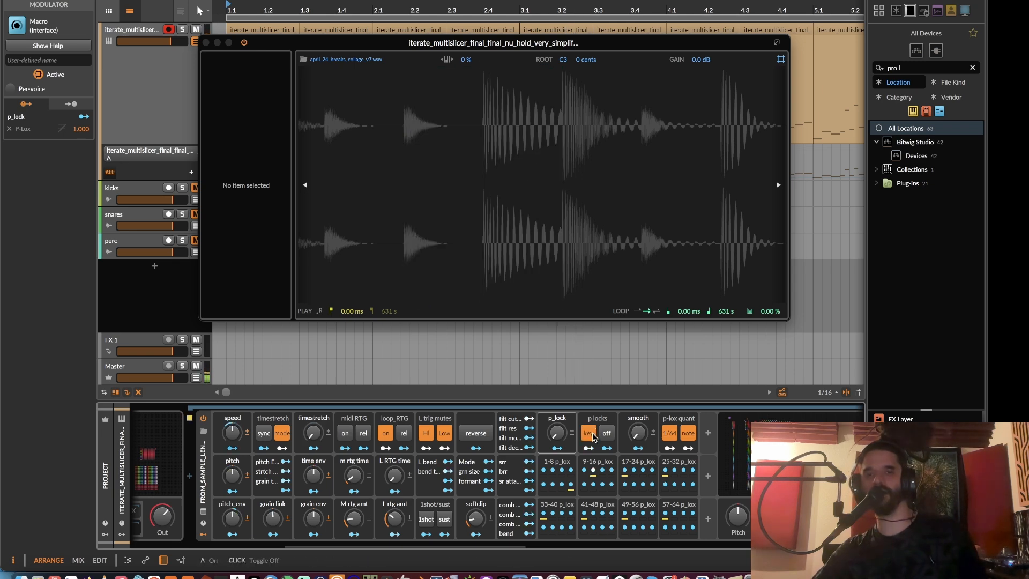
{"action": "left_click", "coordinate": [594, 437]}
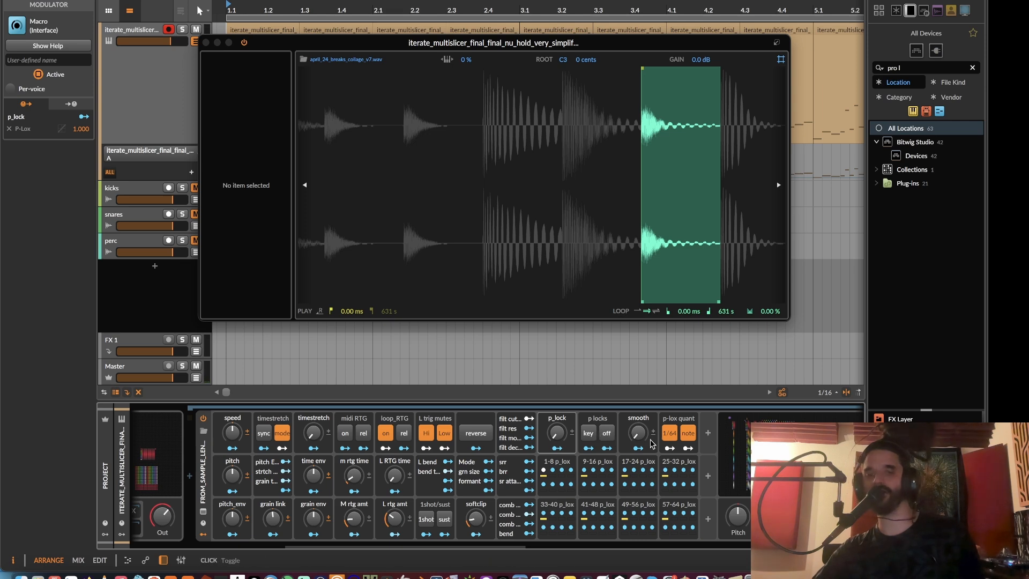
- Try p-lock smooth at about 57 %, return it to minimum, and turn off the 1/64 and note p-lox quant options
{"action": "left_click_drag", "start_coordinate": [638, 432], "coordinate": [638, 397]}
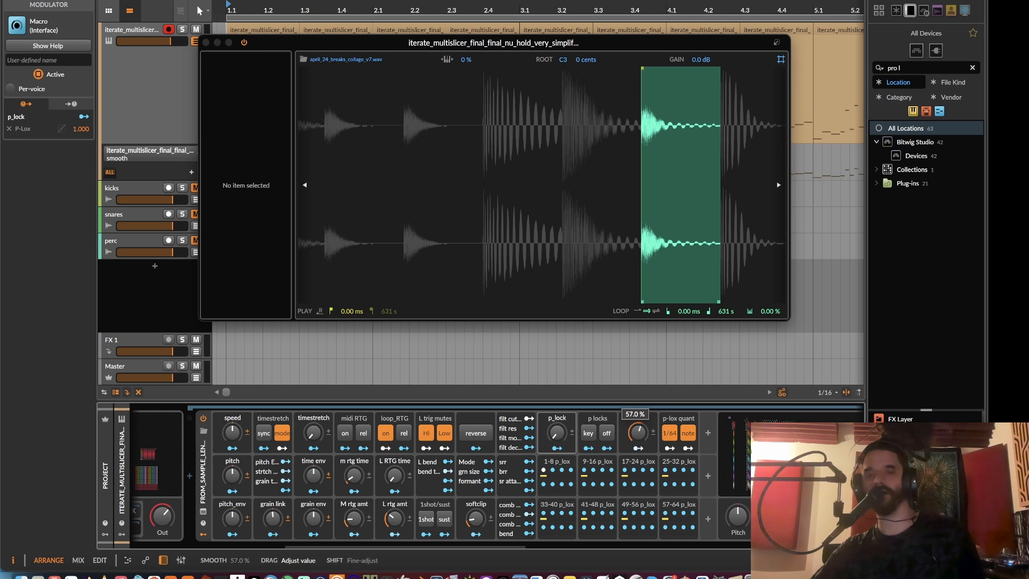
{"action": "left_click_drag", "start_coordinate": [638, 432], "coordinate": [638, 429]}
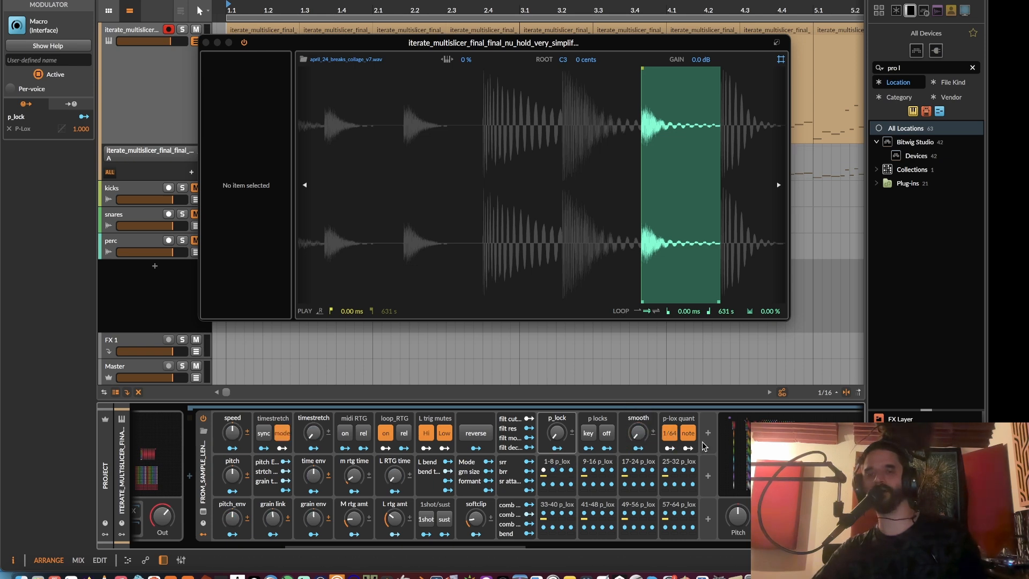
{"action": "left_click", "coordinate": [674, 435]}
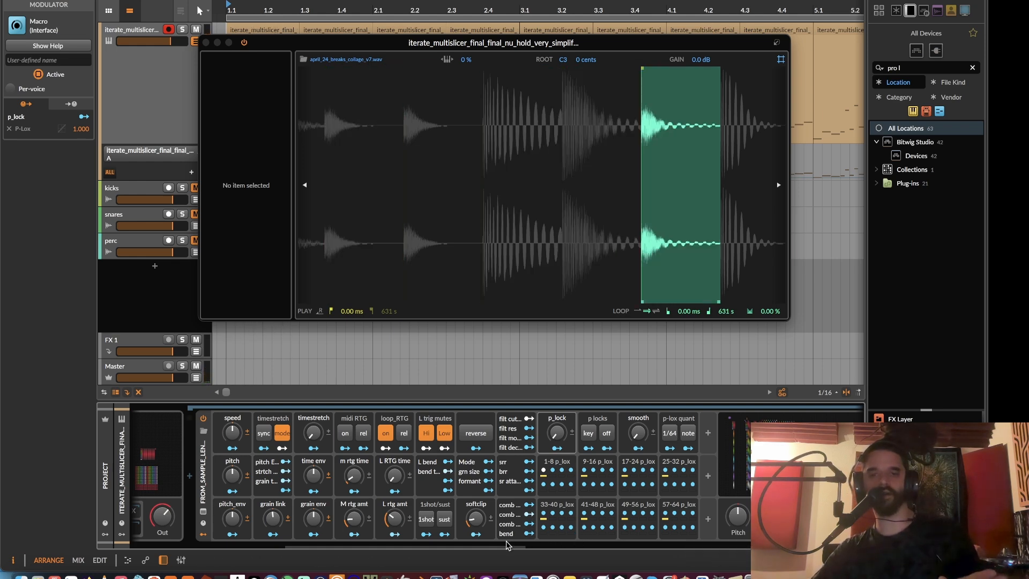
- Close the sampler window and select the split layer in the MAINSPLIT device
{"action": "scroll", "coordinate": [508, 545], "scroll_direction": "left", "scroll_amount": 10}
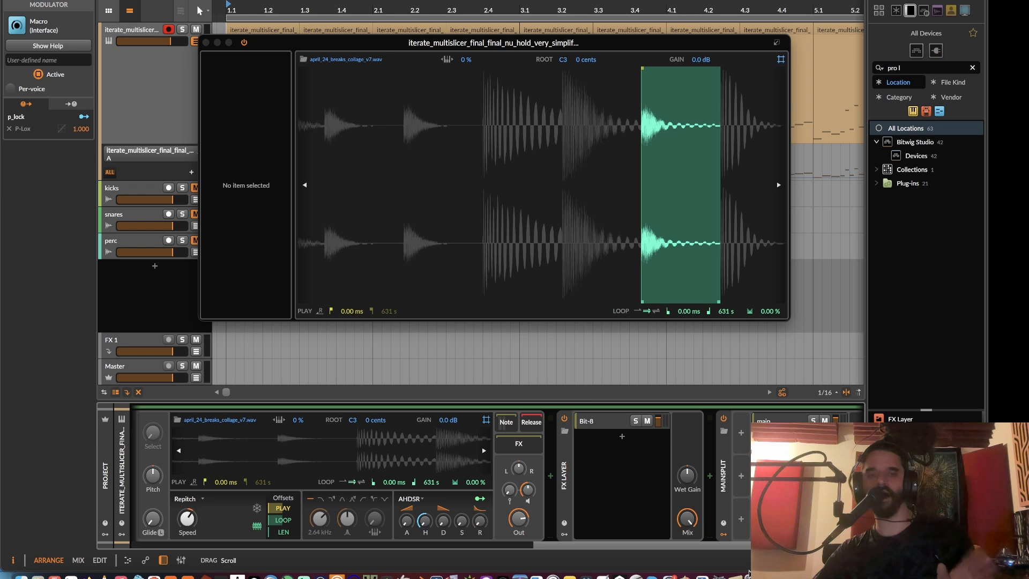
{"action": "scroll", "coordinate": [536, 483], "scroll_direction": "right", "scroll_amount": 10}
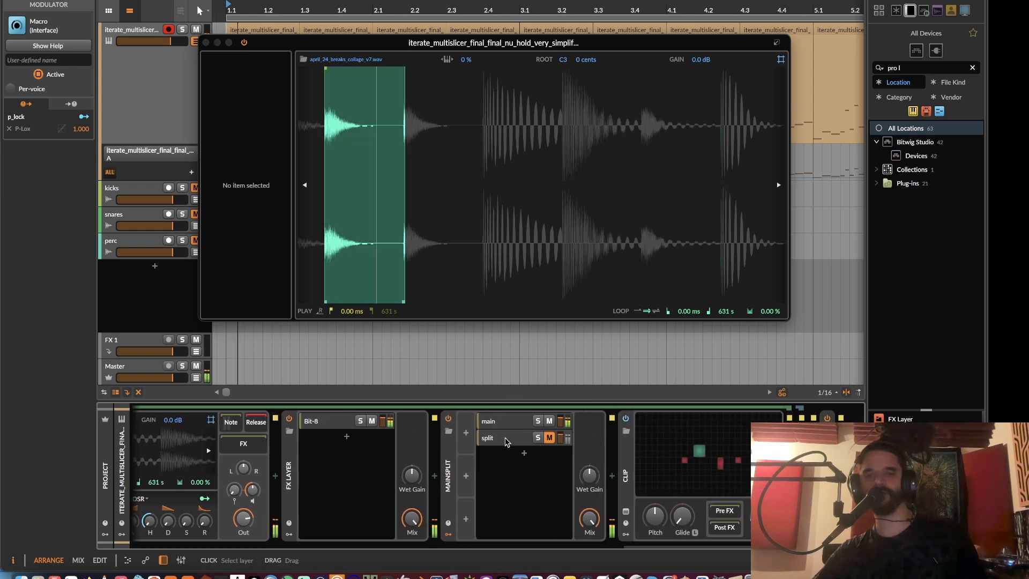
{"action": "left_click", "coordinate": [204, 42]}
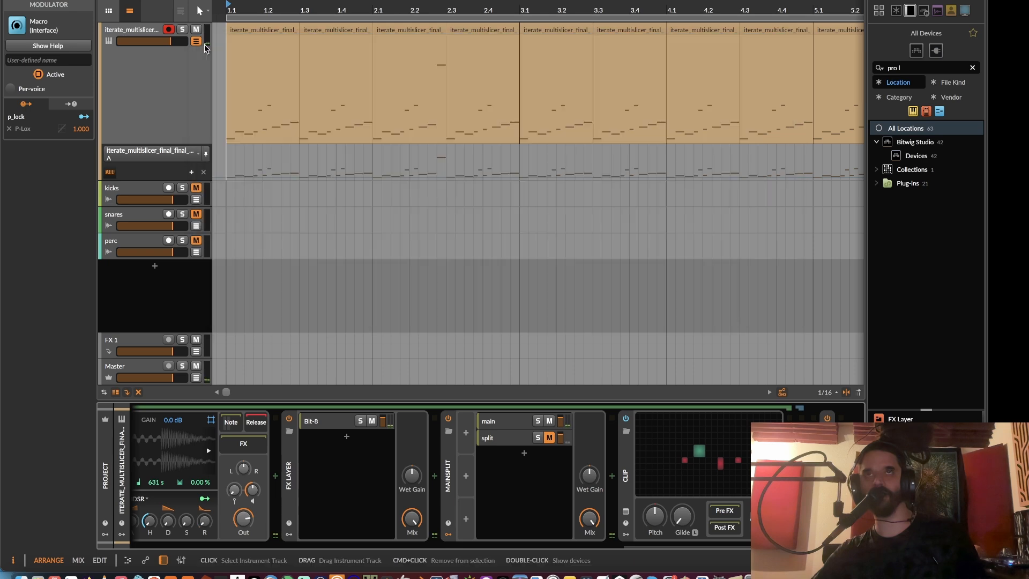
{"action": "left_click", "coordinate": [490, 425]}
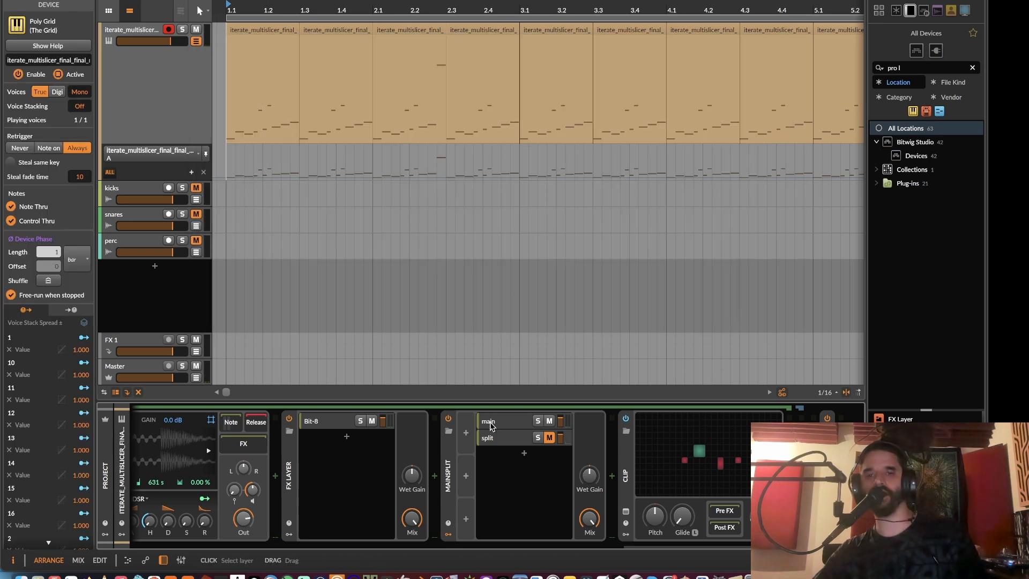
{"action": "left_click", "coordinate": [493, 438]}
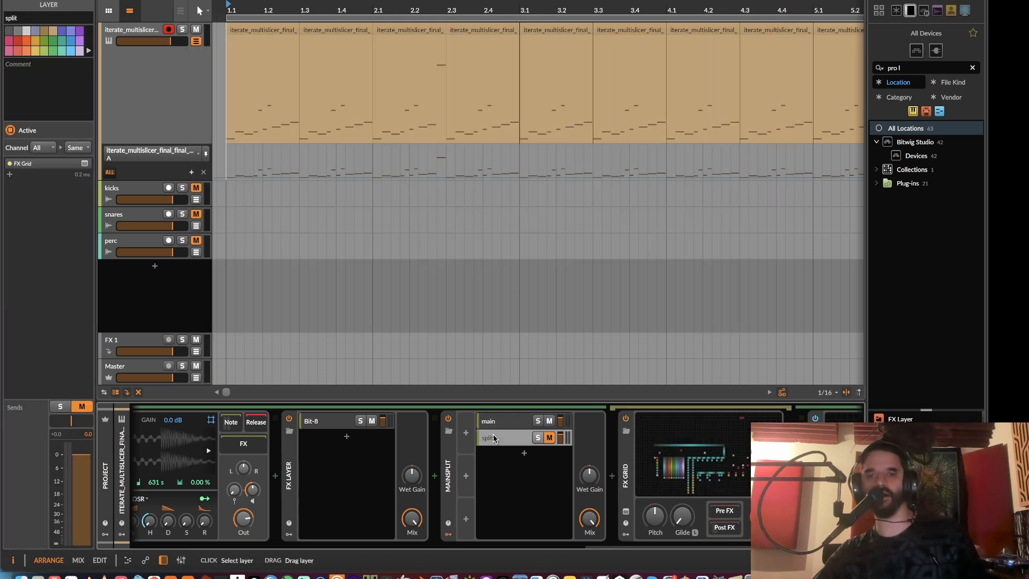
- Open the split layer's FX Grid, examine the alt_split_method section of the patch, and close the editor
{"action": "left_click", "coordinate": [686, 452]}
{"action": "left_click_drag", "start_coordinate": [609, 229], "coordinate": [645, 268]}
{"action": "scroll", "coordinate": [601, 221], "scroll_direction": "down", "scroll_amount": 3}
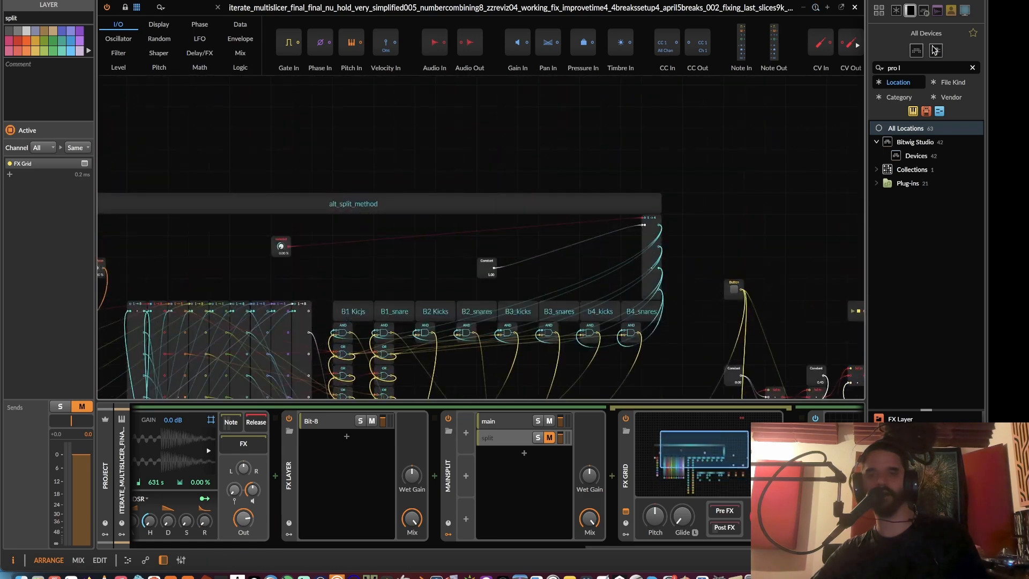
{"action": "left_click", "coordinate": [856, 7]}
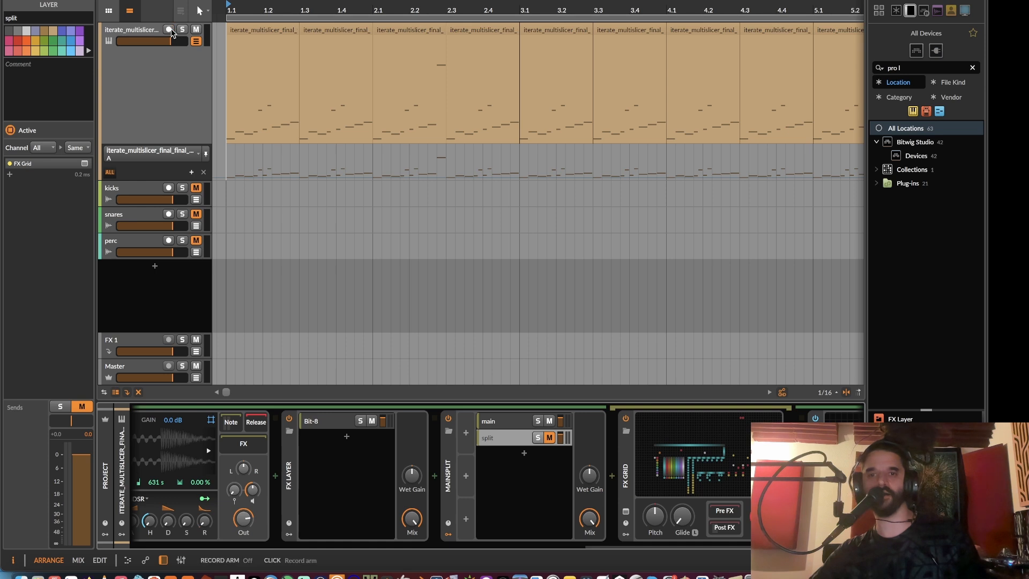
- Record-arm the kicks, snares and perc tracks and leave the multislicer track selected but disarmed
{"action": "left_click", "coordinate": [169, 204]}
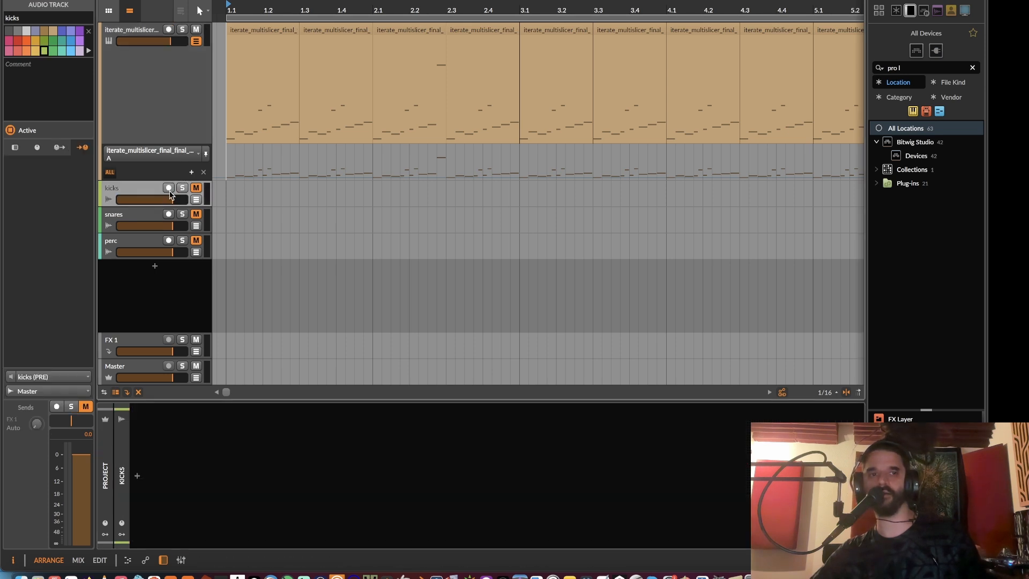
{"action": "left_click_drag", "start_coordinate": [169, 189], "coordinate": [169, 241]}
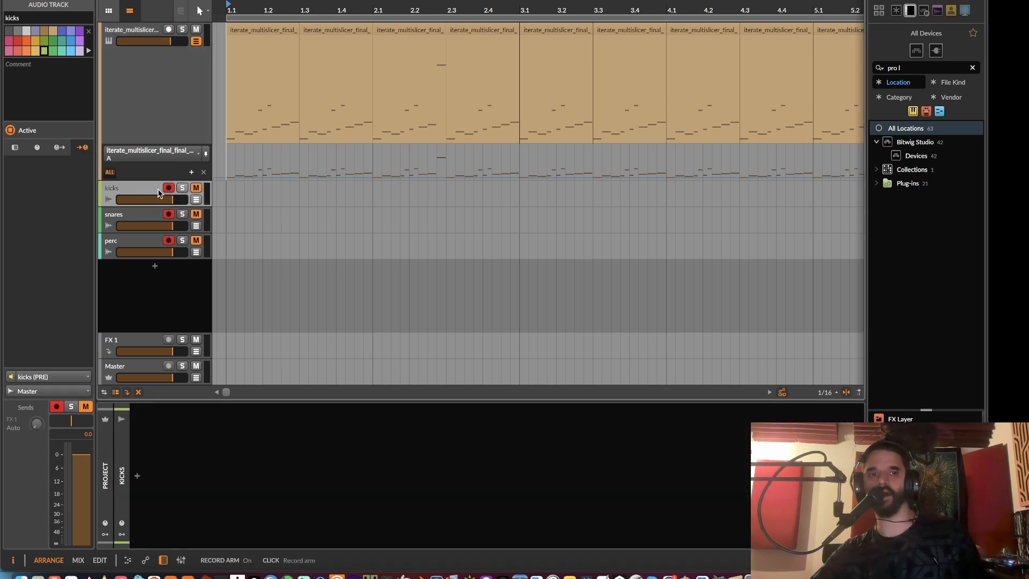
{"action": "left_click", "coordinate": [154, 102]}
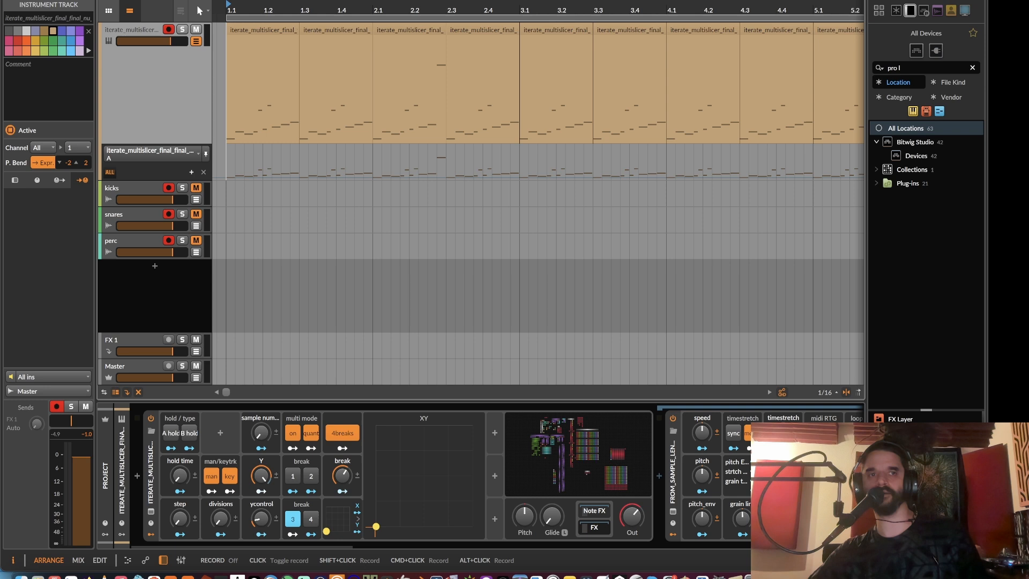
{"action": "left_click", "coordinate": [168, 29]}
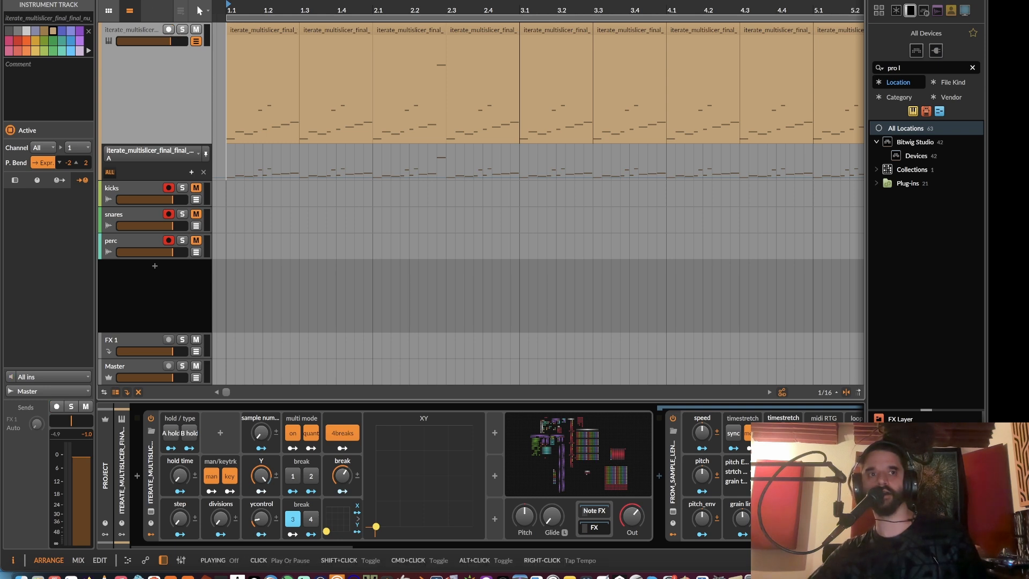
- Record the split break onto the kicks, snares and perc tracks and inspect the recorded clips up close
{"action": "key", "text": "space"}
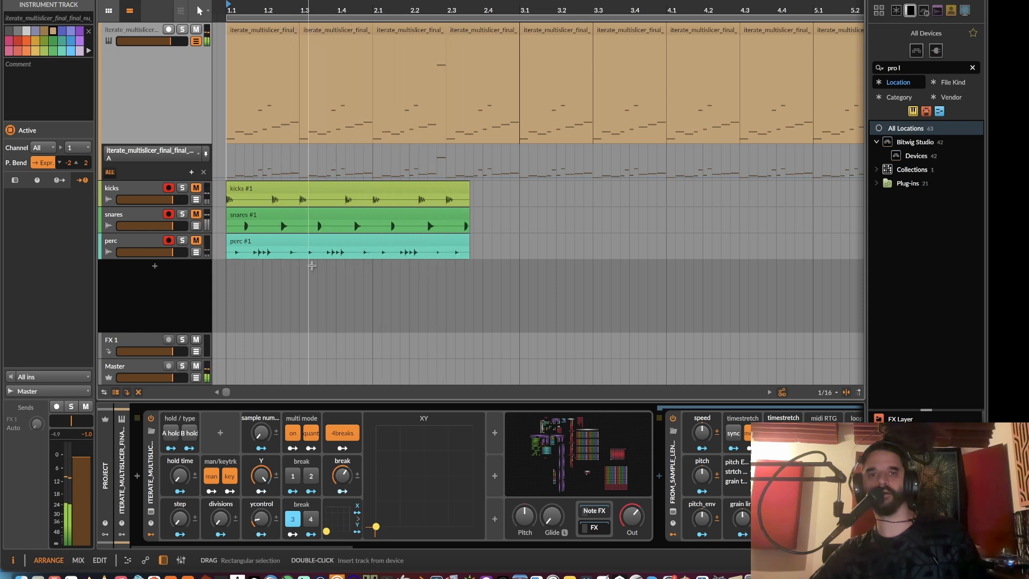
{"action": "scroll", "coordinate": [273, 190], "scroll_direction": "up", "scroll_amount": 5}
{"action": "left_click_drag", "start_coordinate": [708, 182], "coordinate": [373, 182]}
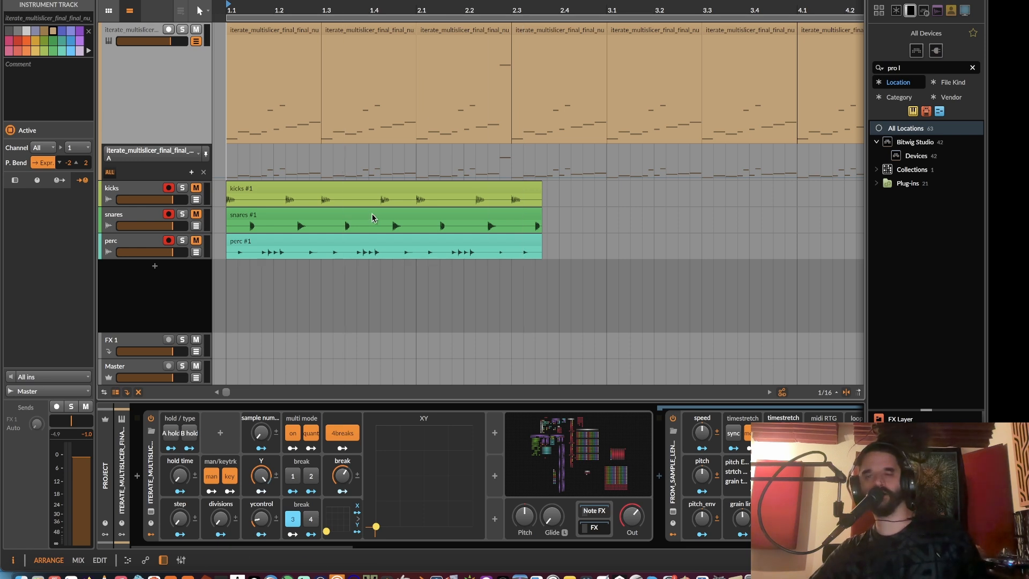
{"action": "left_click_drag", "start_coordinate": [375, 214], "coordinate": [408, 265]}
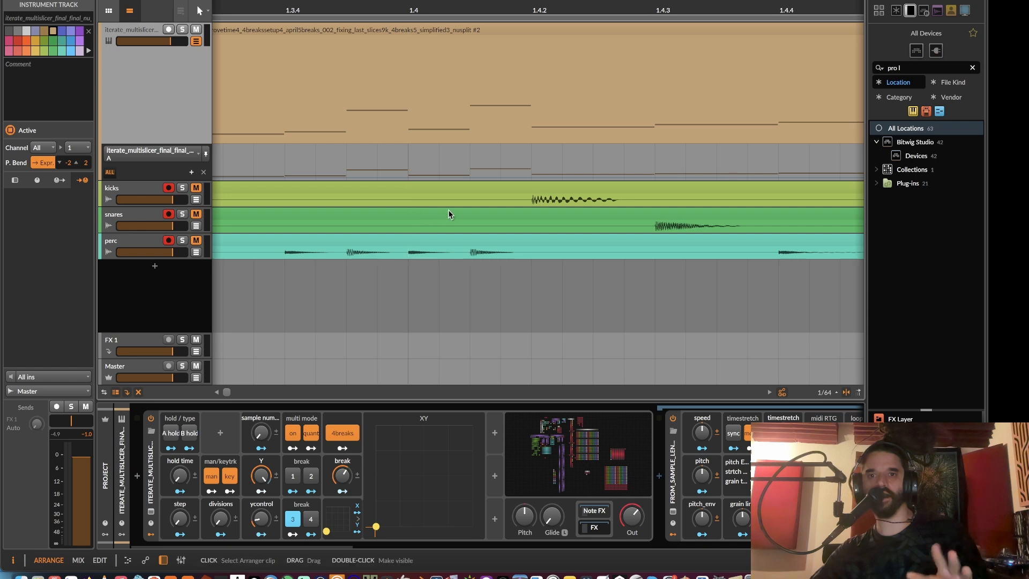
{"action": "left_click_drag", "start_coordinate": [450, 214], "coordinate": [289, 134]}
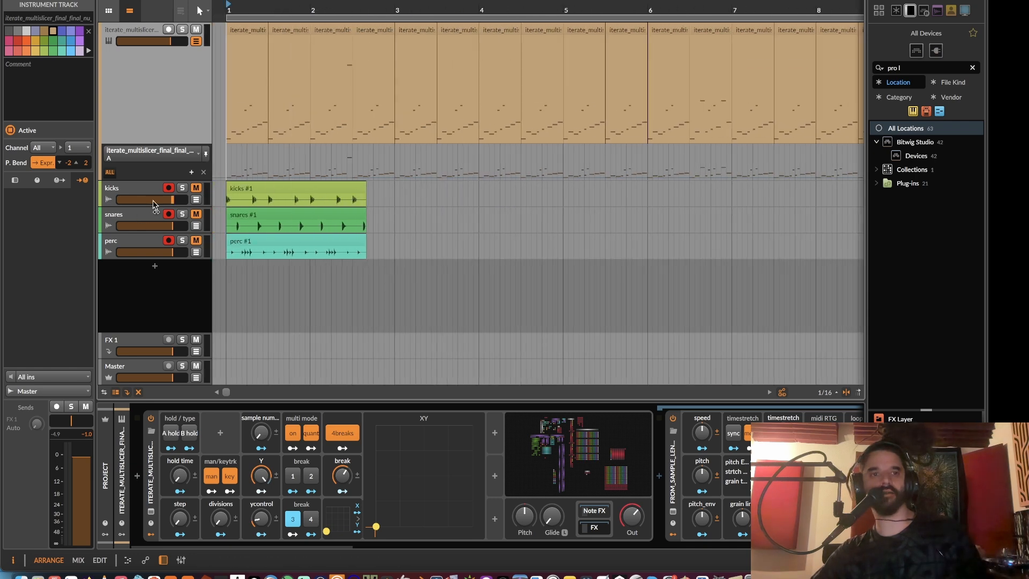
- Delete the recorded clips from the kicks, snares and perc tracks
{"action": "left_click", "coordinate": [252, 198]}
{"action": "key", "text": "Delete"}
{"action": "left_click", "coordinate": [252, 215]}
{"action": "key", "text": "Delete"}
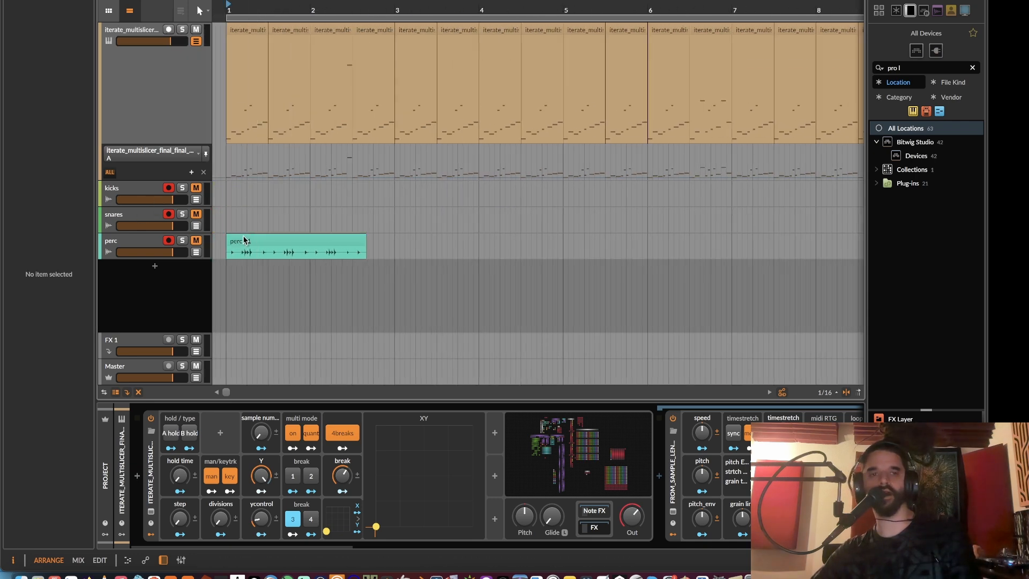
{"action": "left_click", "coordinate": [245, 240]}
{"action": "key", "text": "Delete"}
- Disarm the perc, kicks and snares tracks and reselect the multislicer instrument track
{"action": "left_click", "coordinate": [169, 242]}
{"action": "left_click", "coordinate": [171, 219]}
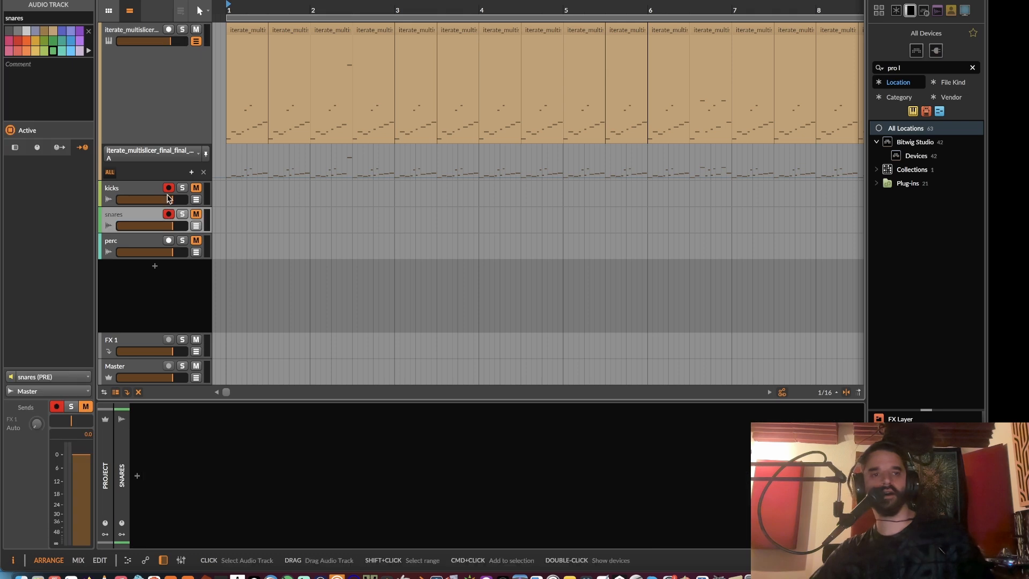
{"action": "left_click", "coordinate": [169, 189]}
{"action": "left_click", "coordinate": [172, 215]}
{"action": "left_click", "coordinate": [135, 99]}
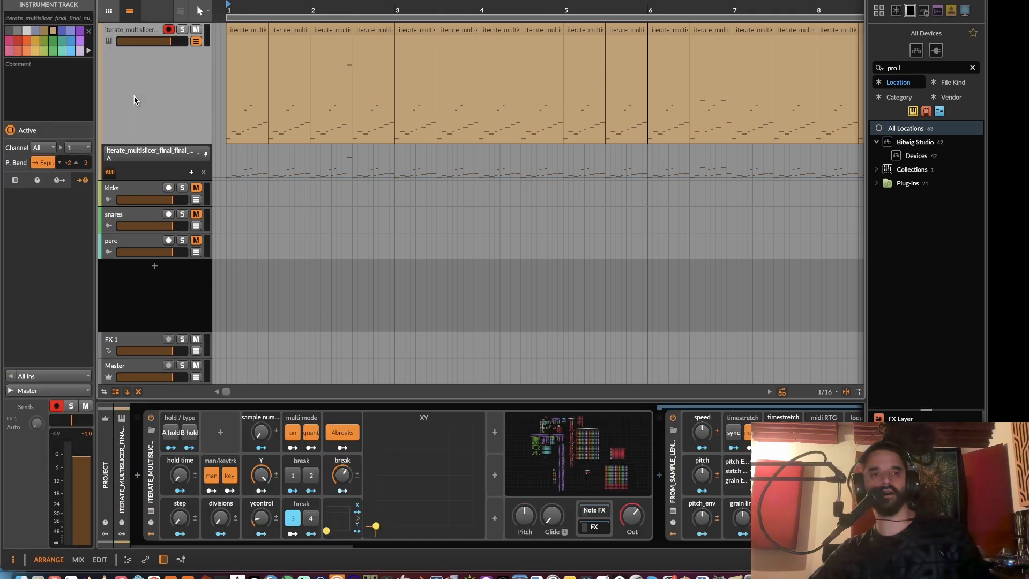
- Select the multislicer Poly Grid device and look over the controls along its device chain
{"action": "left_click", "coordinate": [151, 471]}
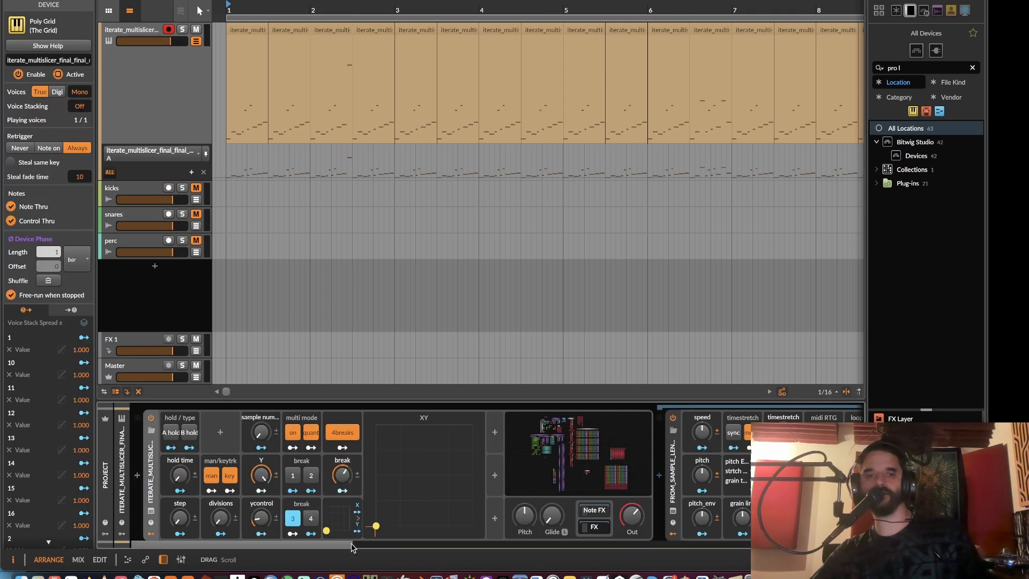
{"action": "left_click_drag", "start_coordinate": [351, 546], "coordinate": [453, 562]}
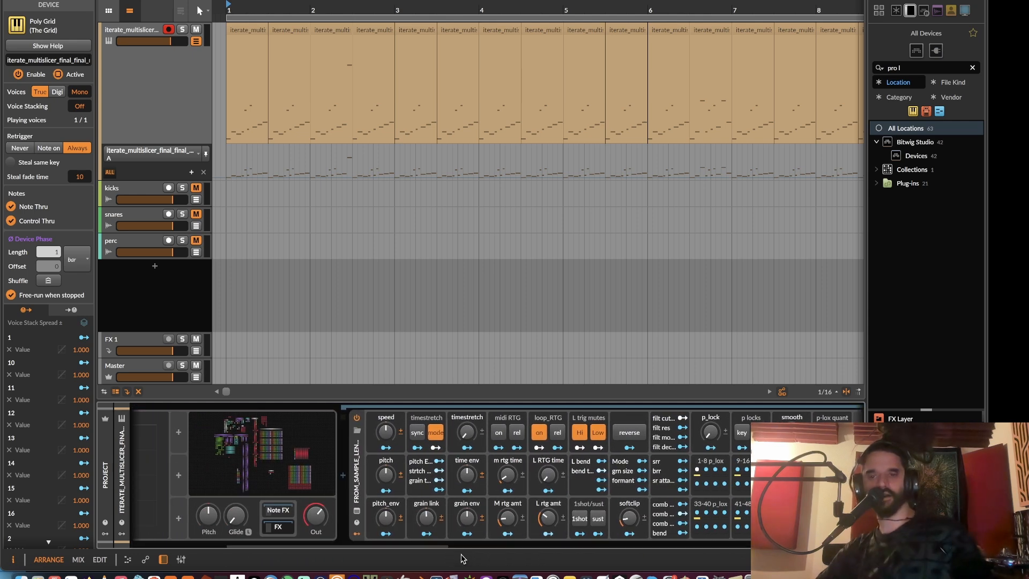
{"action": "left_click_drag", "start_coordinate": [384, 545], "coordinate": [288, 547]}
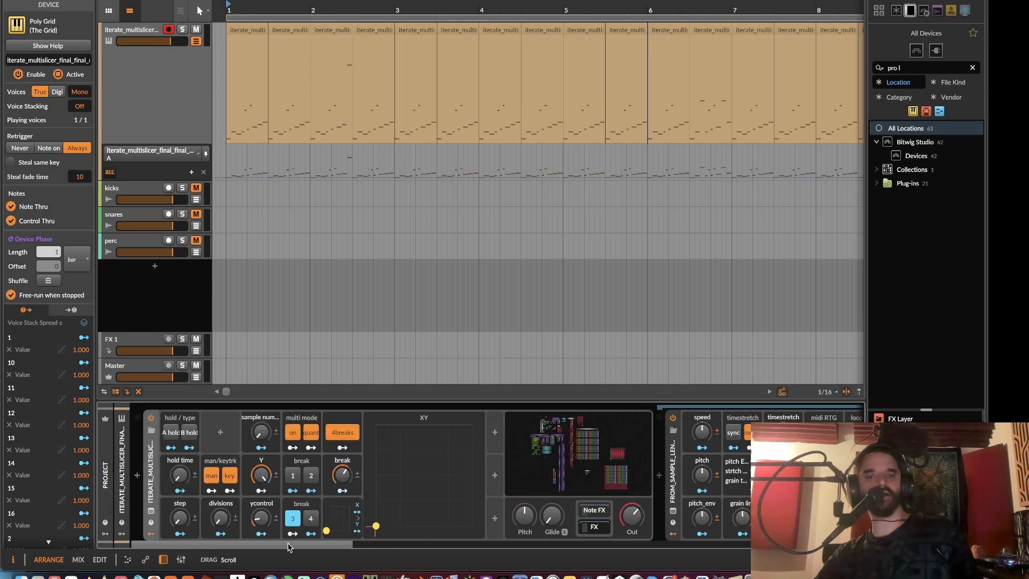